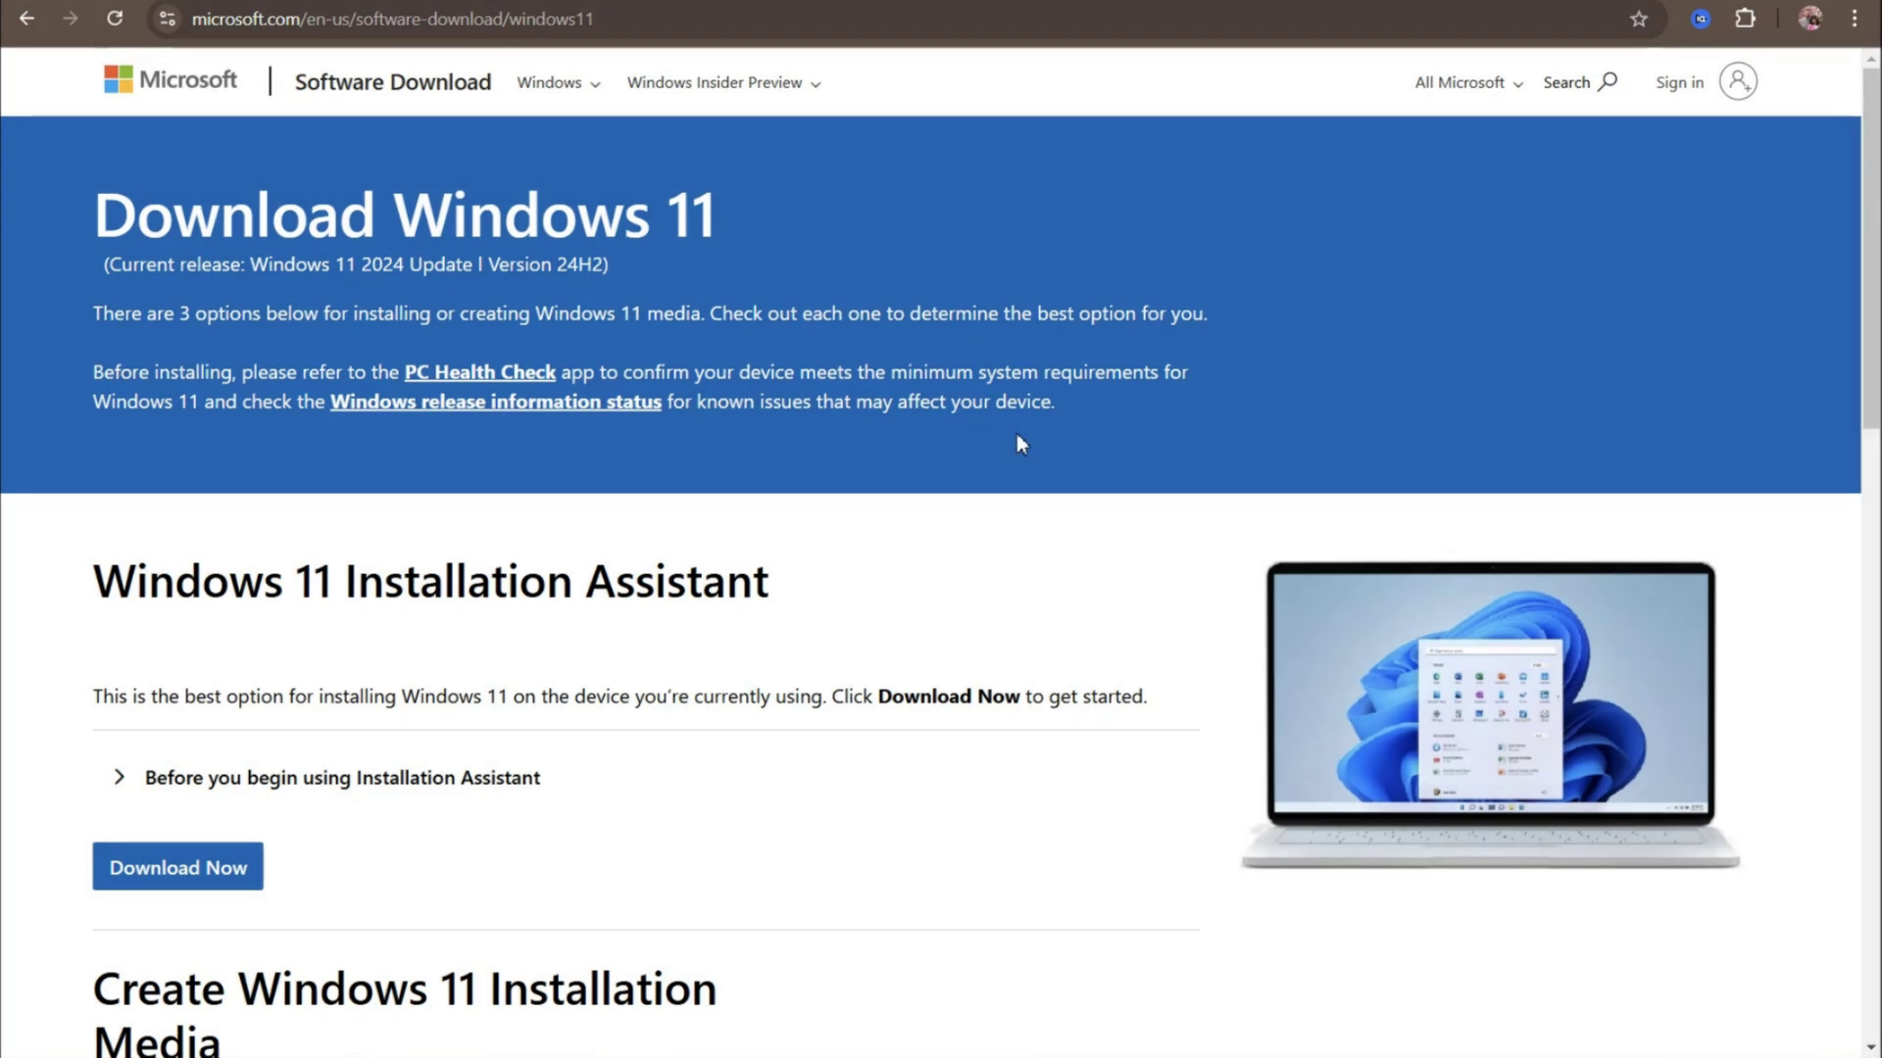
- Highlight the Version 24H2 release text, scroll the download page, then clear the highlight
{"action": "left_click_drag", "start_coordinate": [483, 264], "coordinate": [605, 265]}
{"action": "scroll", "coordinate": [1004, 548], "scroll_direction": "down", "scroll_amount": 6}
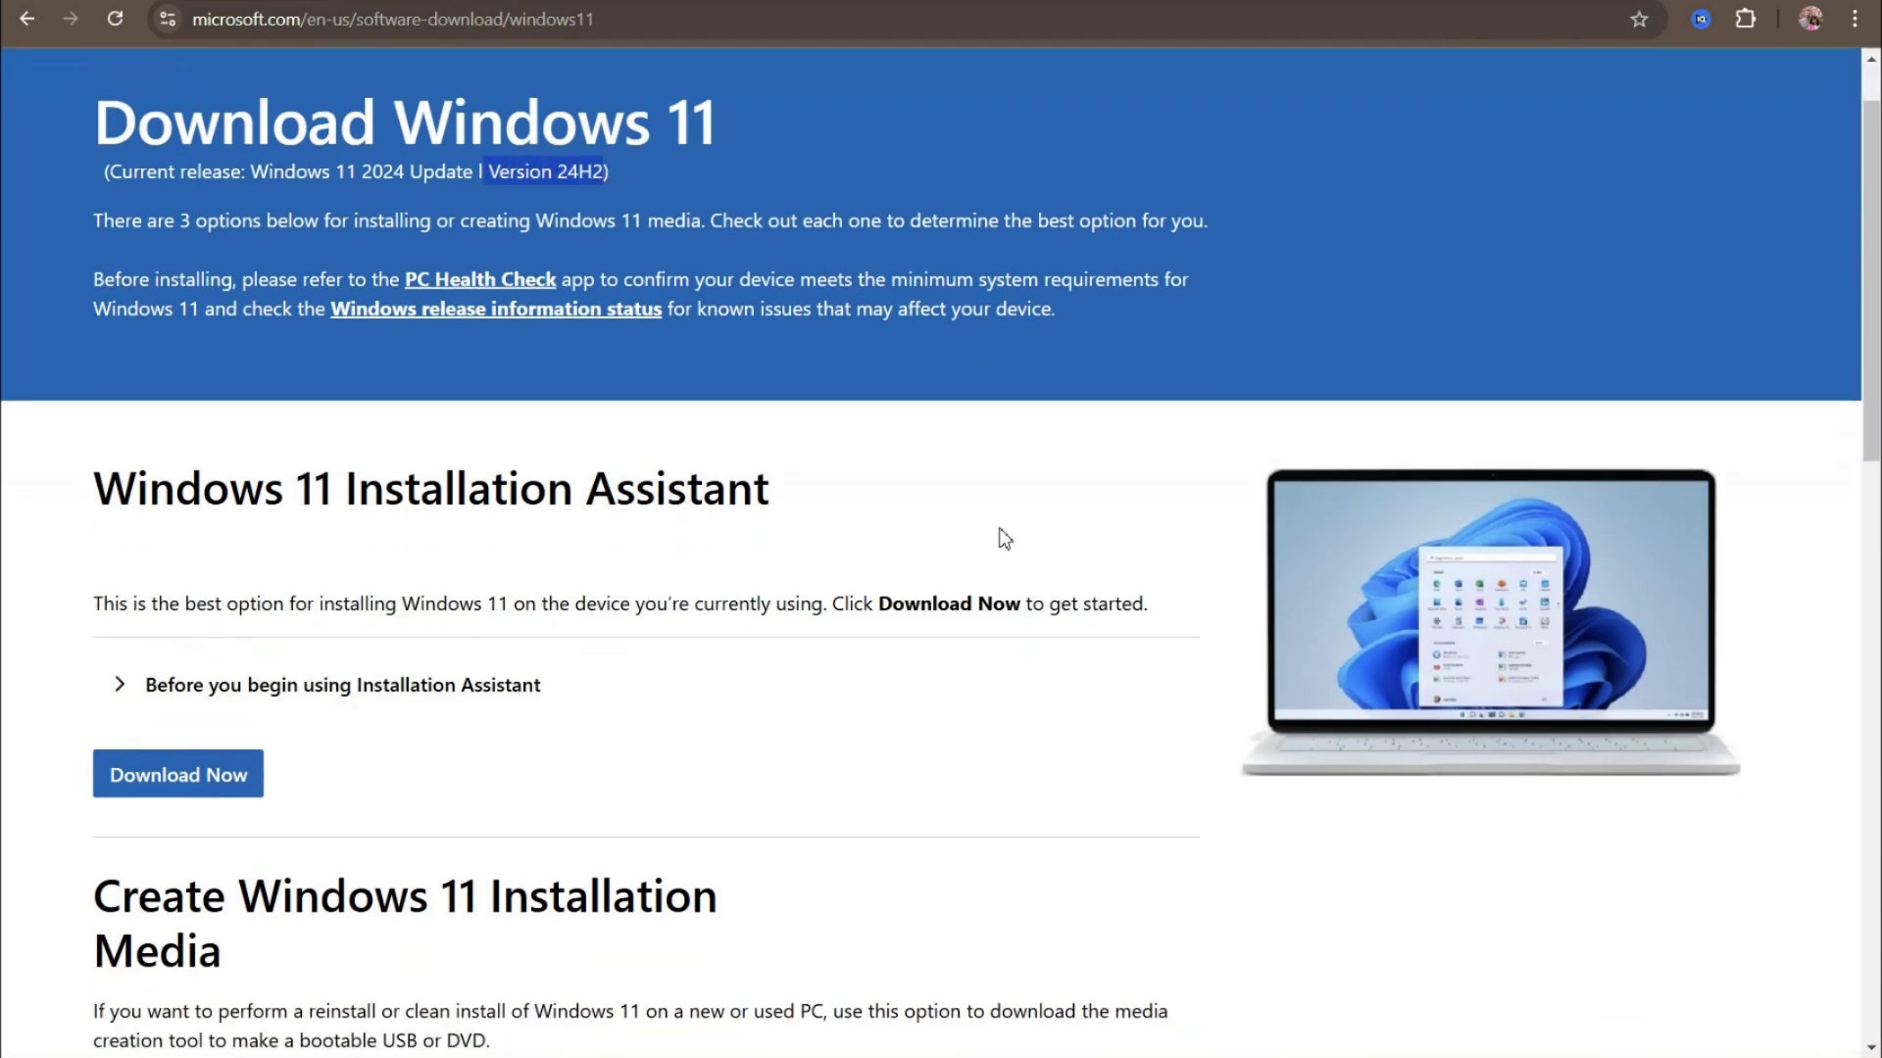
{"action": "scroll", "coordinate": [1005, 536], "scroll_direction": "down", "scroll_amount": 5}
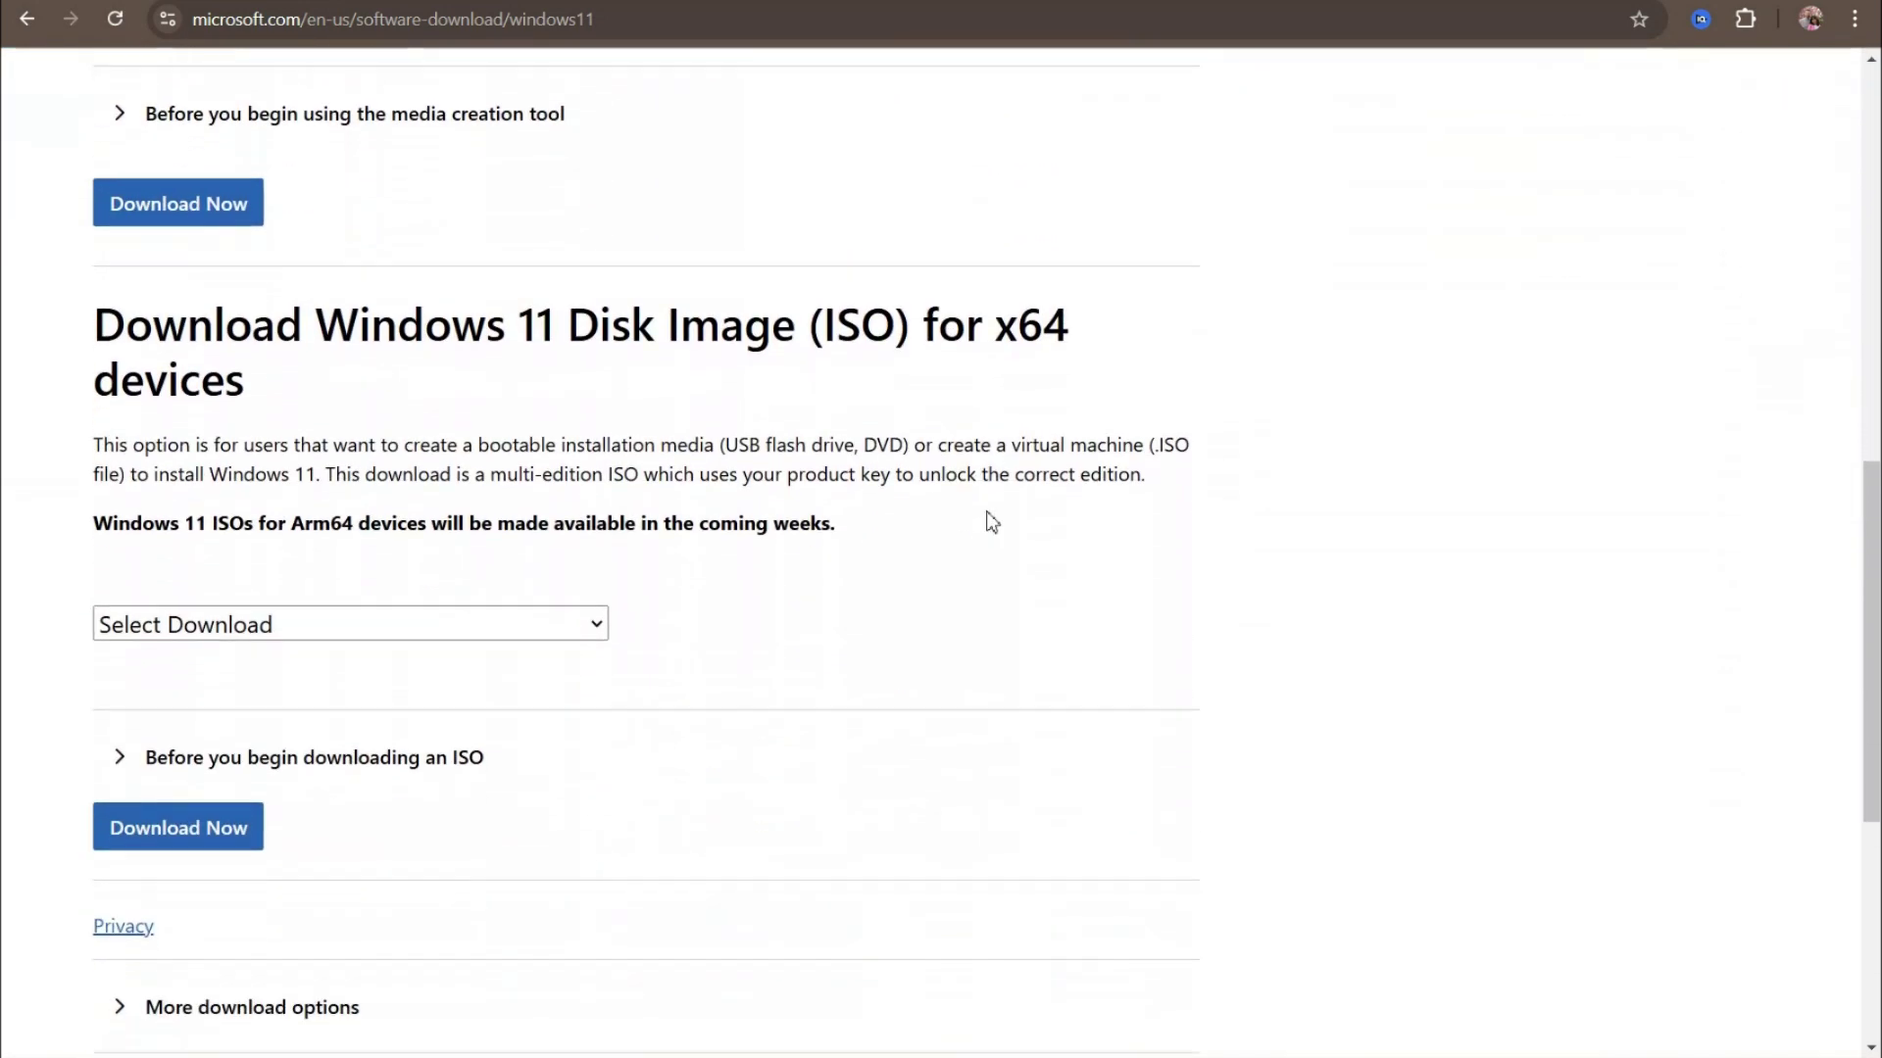
{"action": "scroll", "coordinate": [1005, 536], "scroll_direction": "up", "scroll_amount": 5}
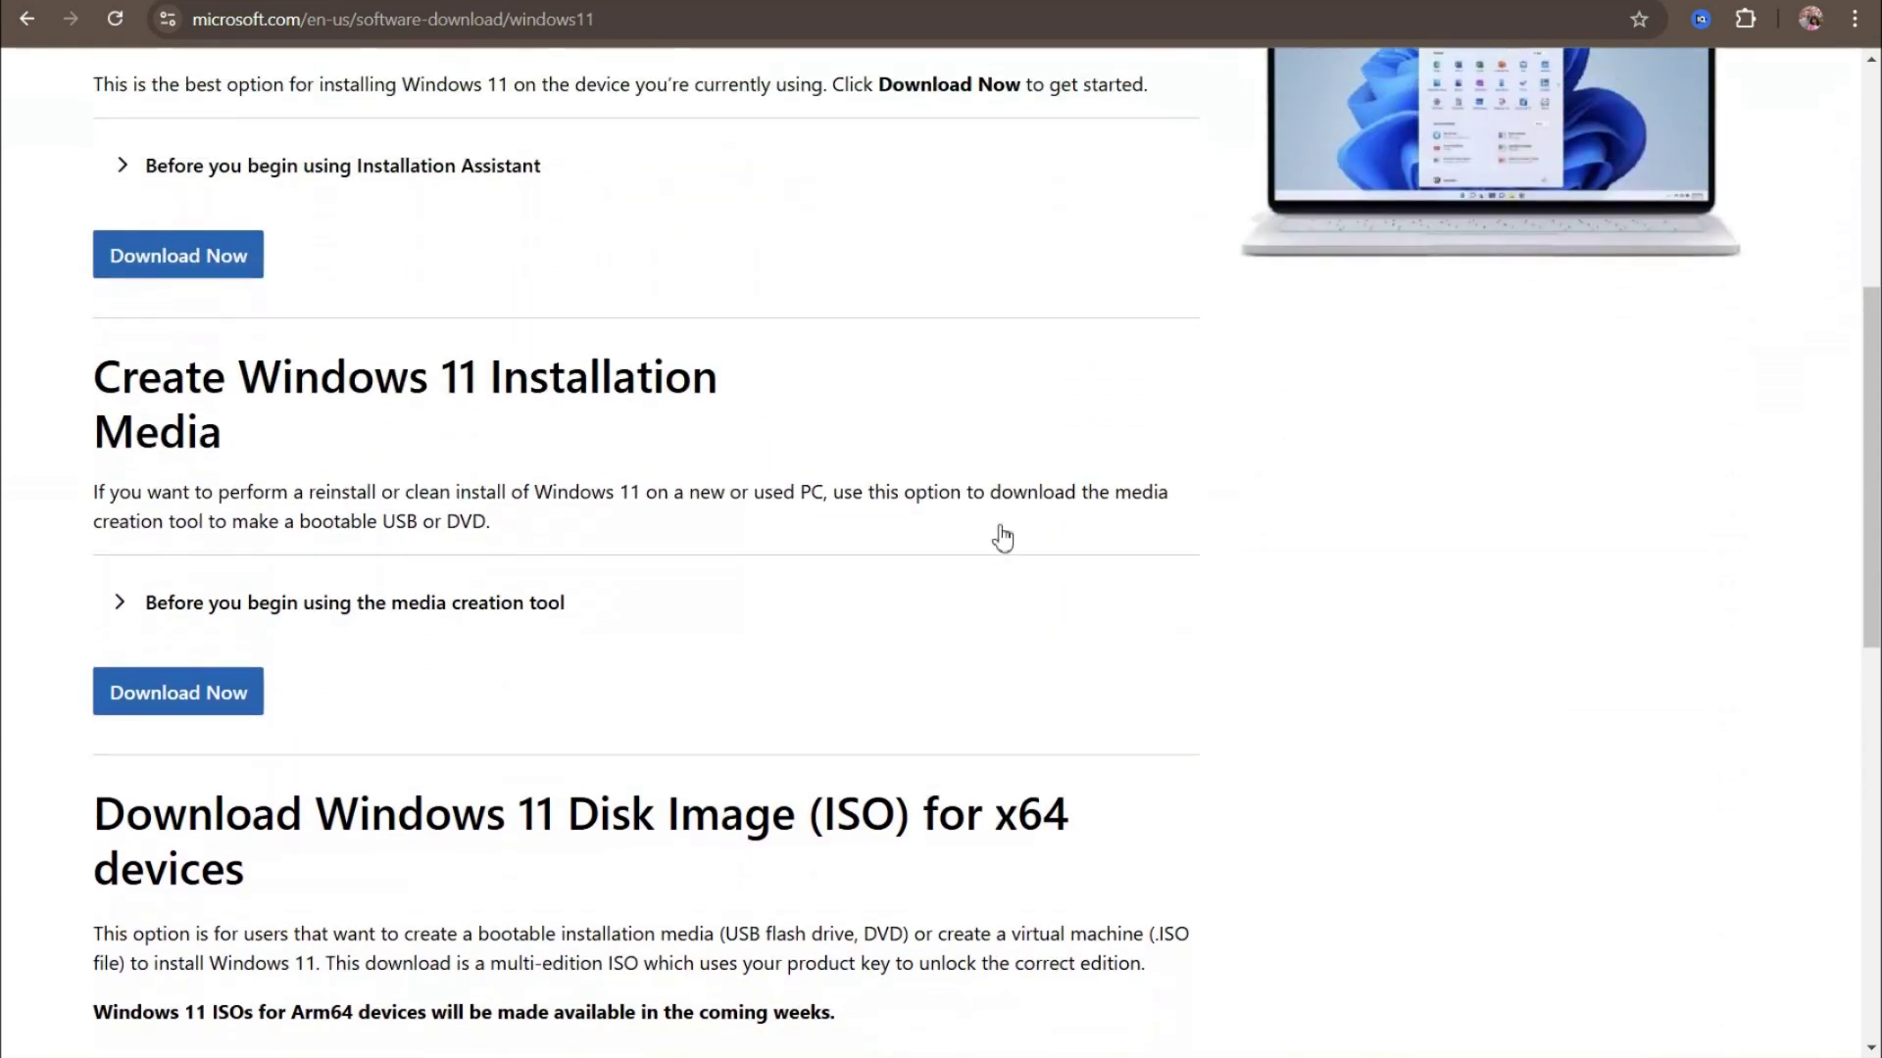
{"action": "scroll", "coordinate": [1000, 529], "scroll_direction": "up", "scroll_amount": 6}
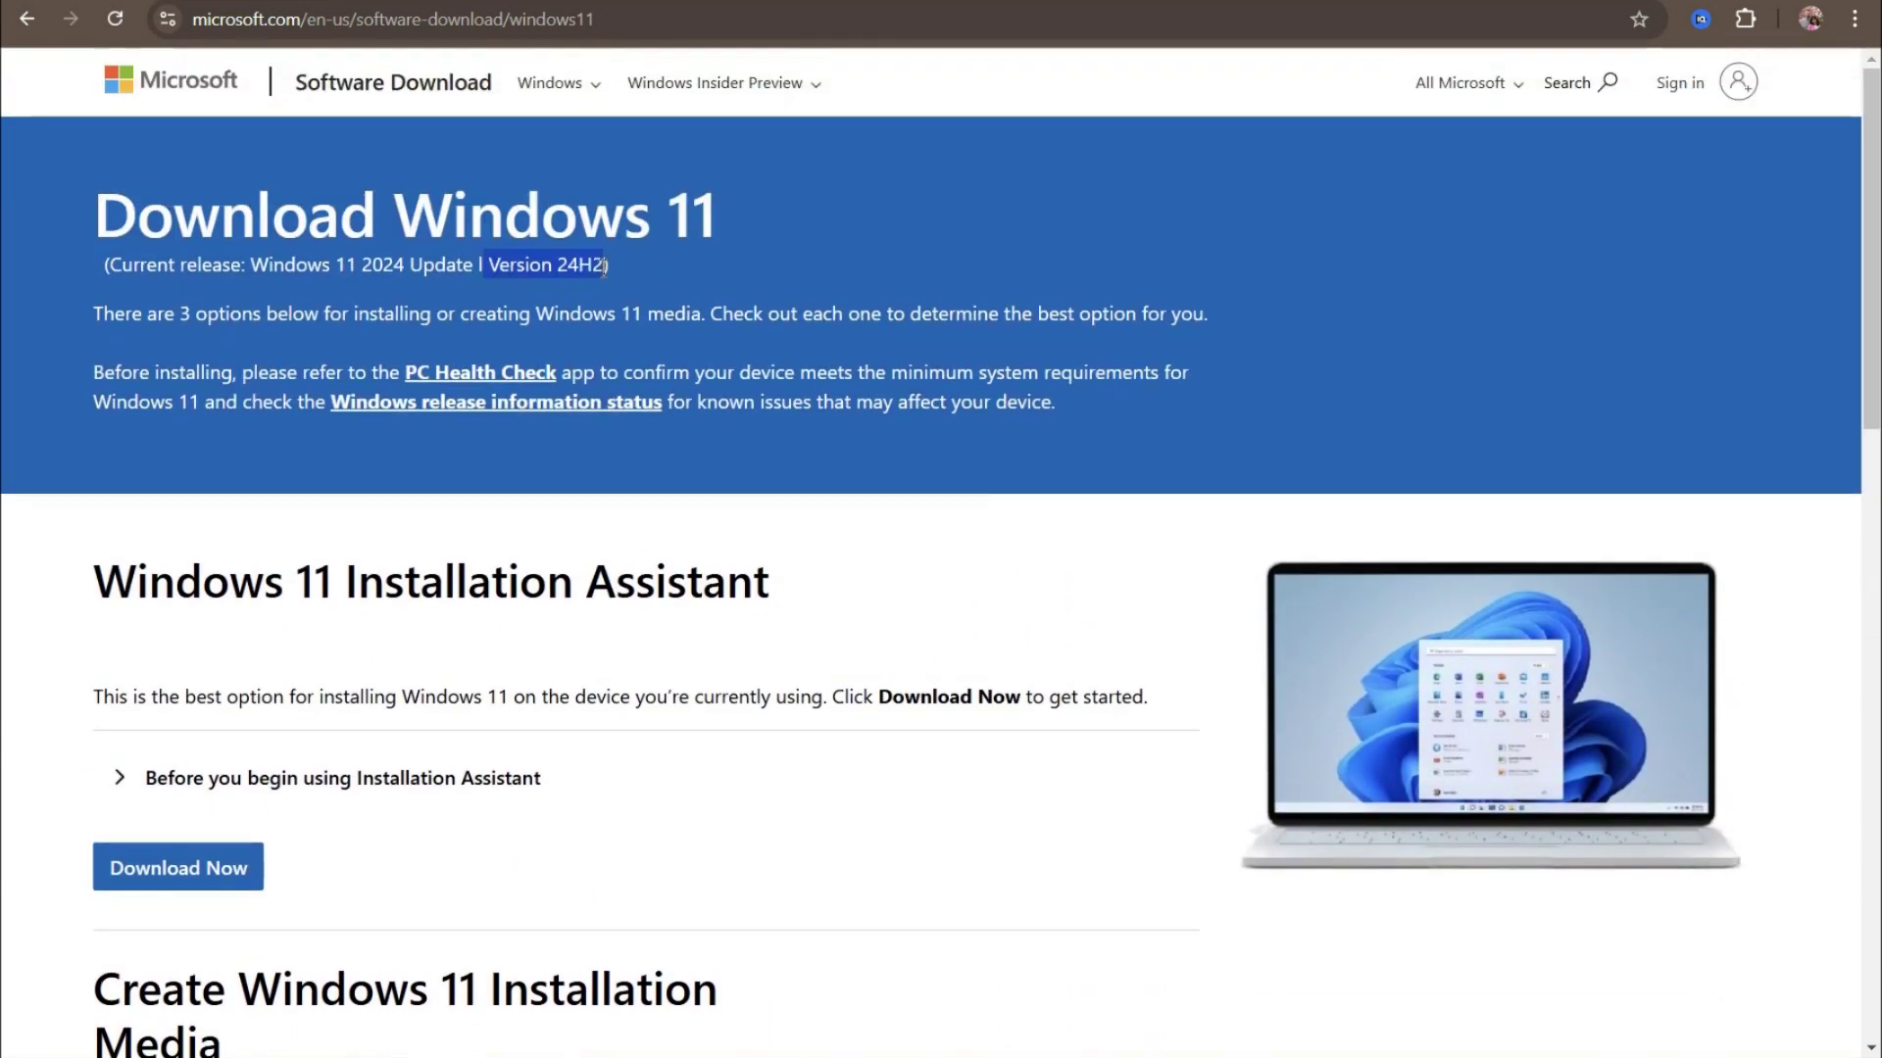
{"action": "left_click", "coordinate": [490, 268]}
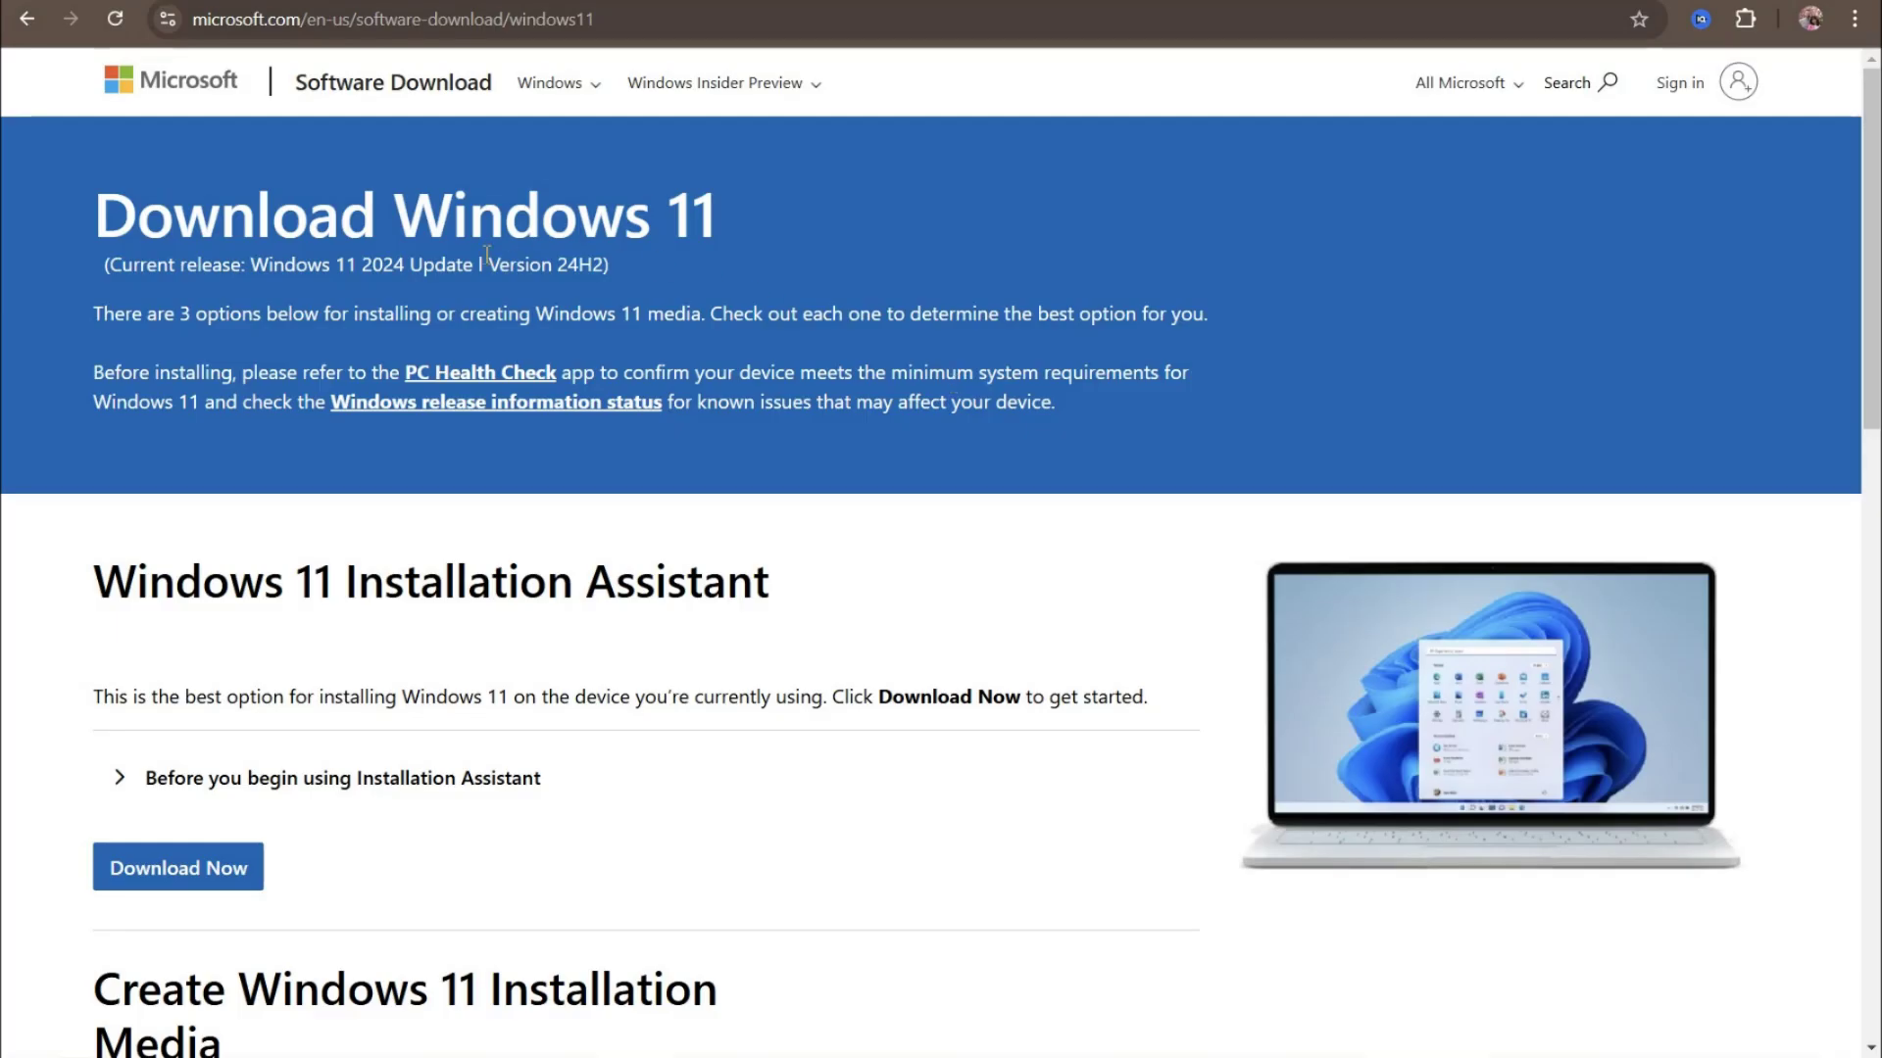
- Highlight the Version 24H2 label again and scroll down to the ISO download section
{"action": "left_click_drag", "start_coordinate": [482, 266], "coordinate": [603, 266]}
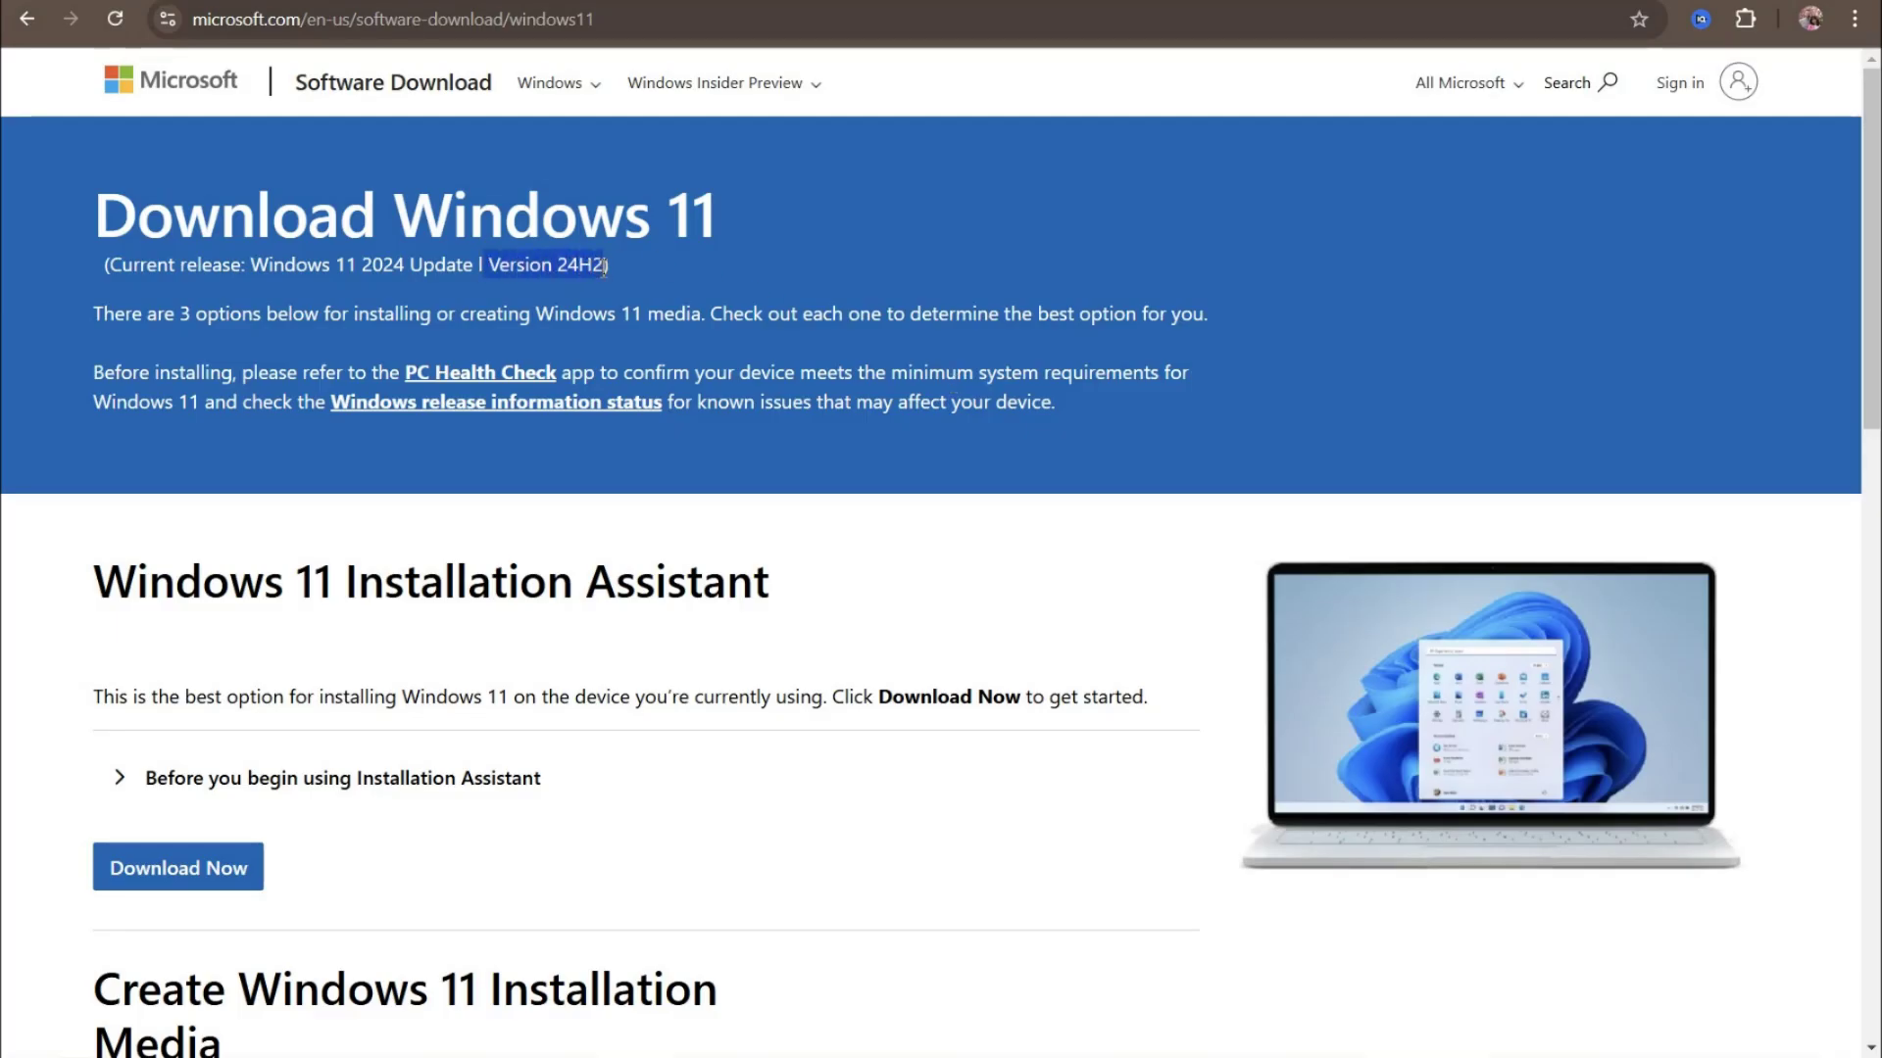
{"action": "scroll", "coordinate": [1001, 537], "scroll_direction": "down", "scroll_amount": 2}
{"action": "scroll", "coordinate": [999, 534], "scroll_direction": "down", "scroll_amount": 4}
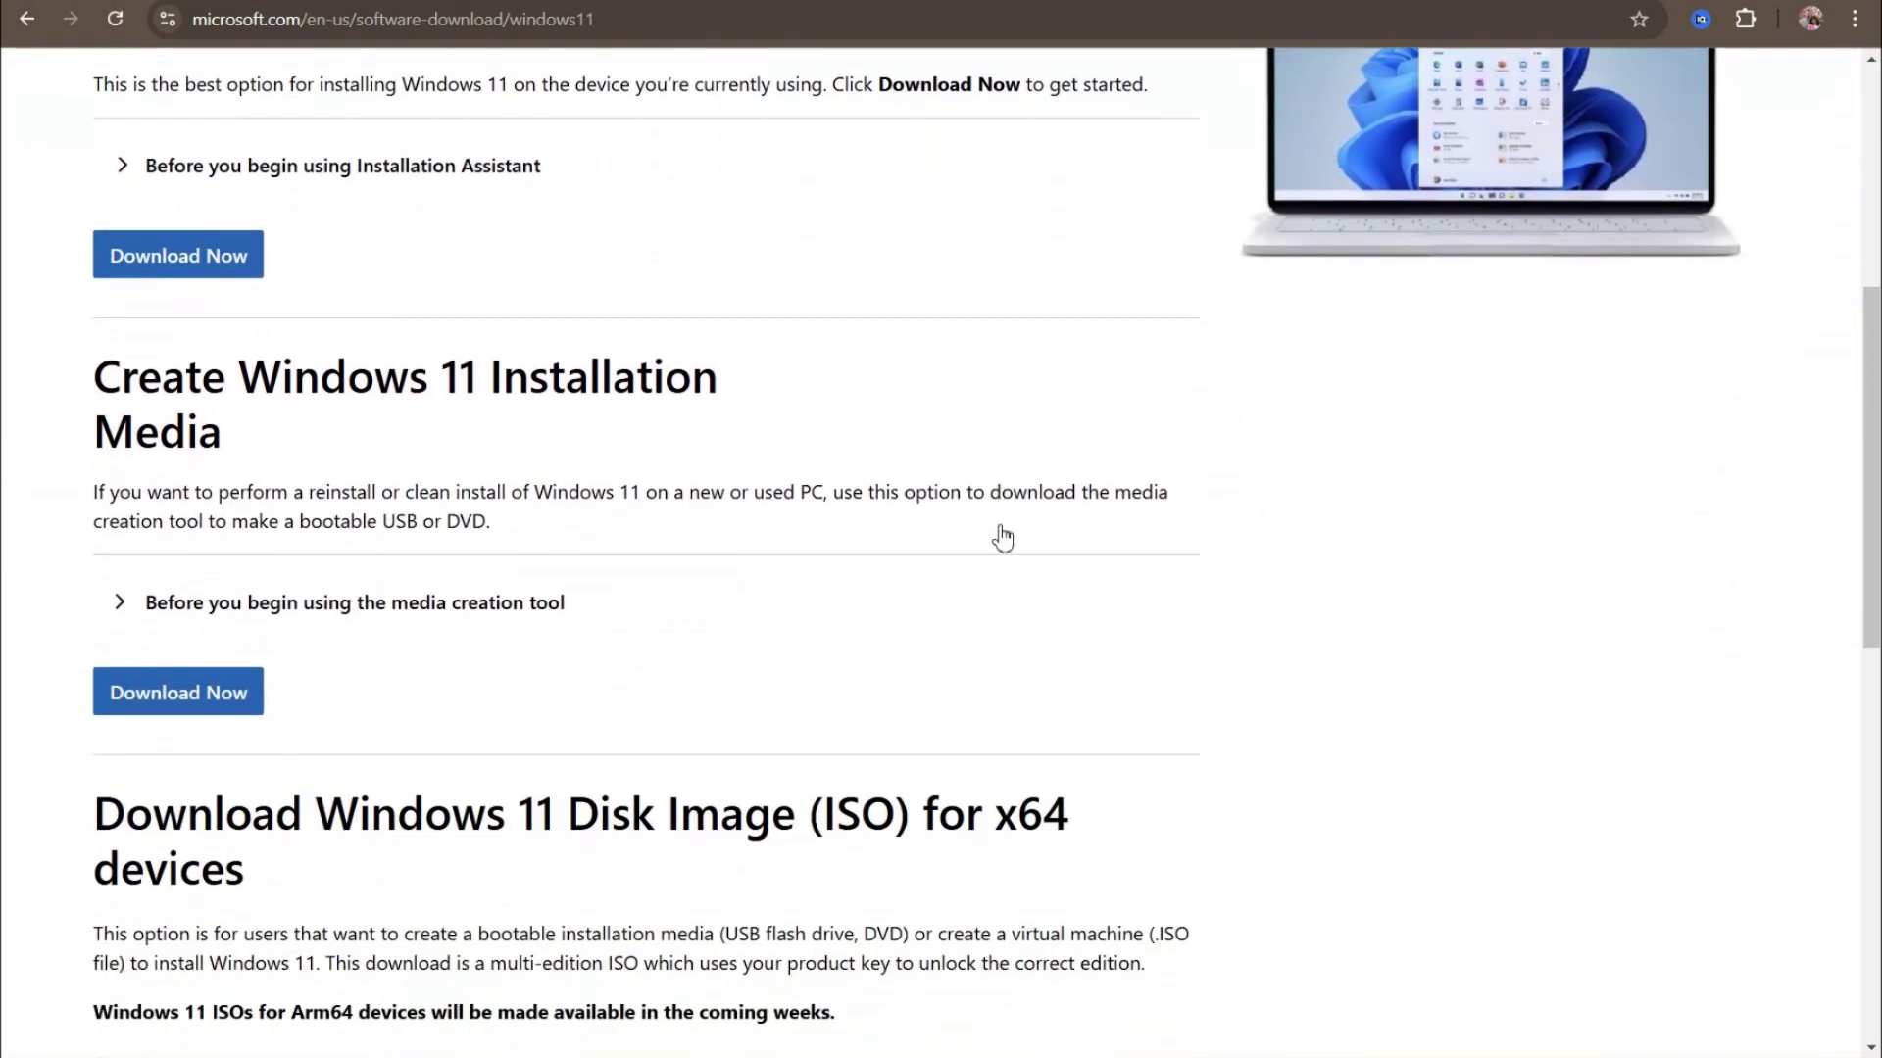
{"action": "scroll", "coordinate": [995, 528], "scroll_direction": "down", "scroll_amount": 5}
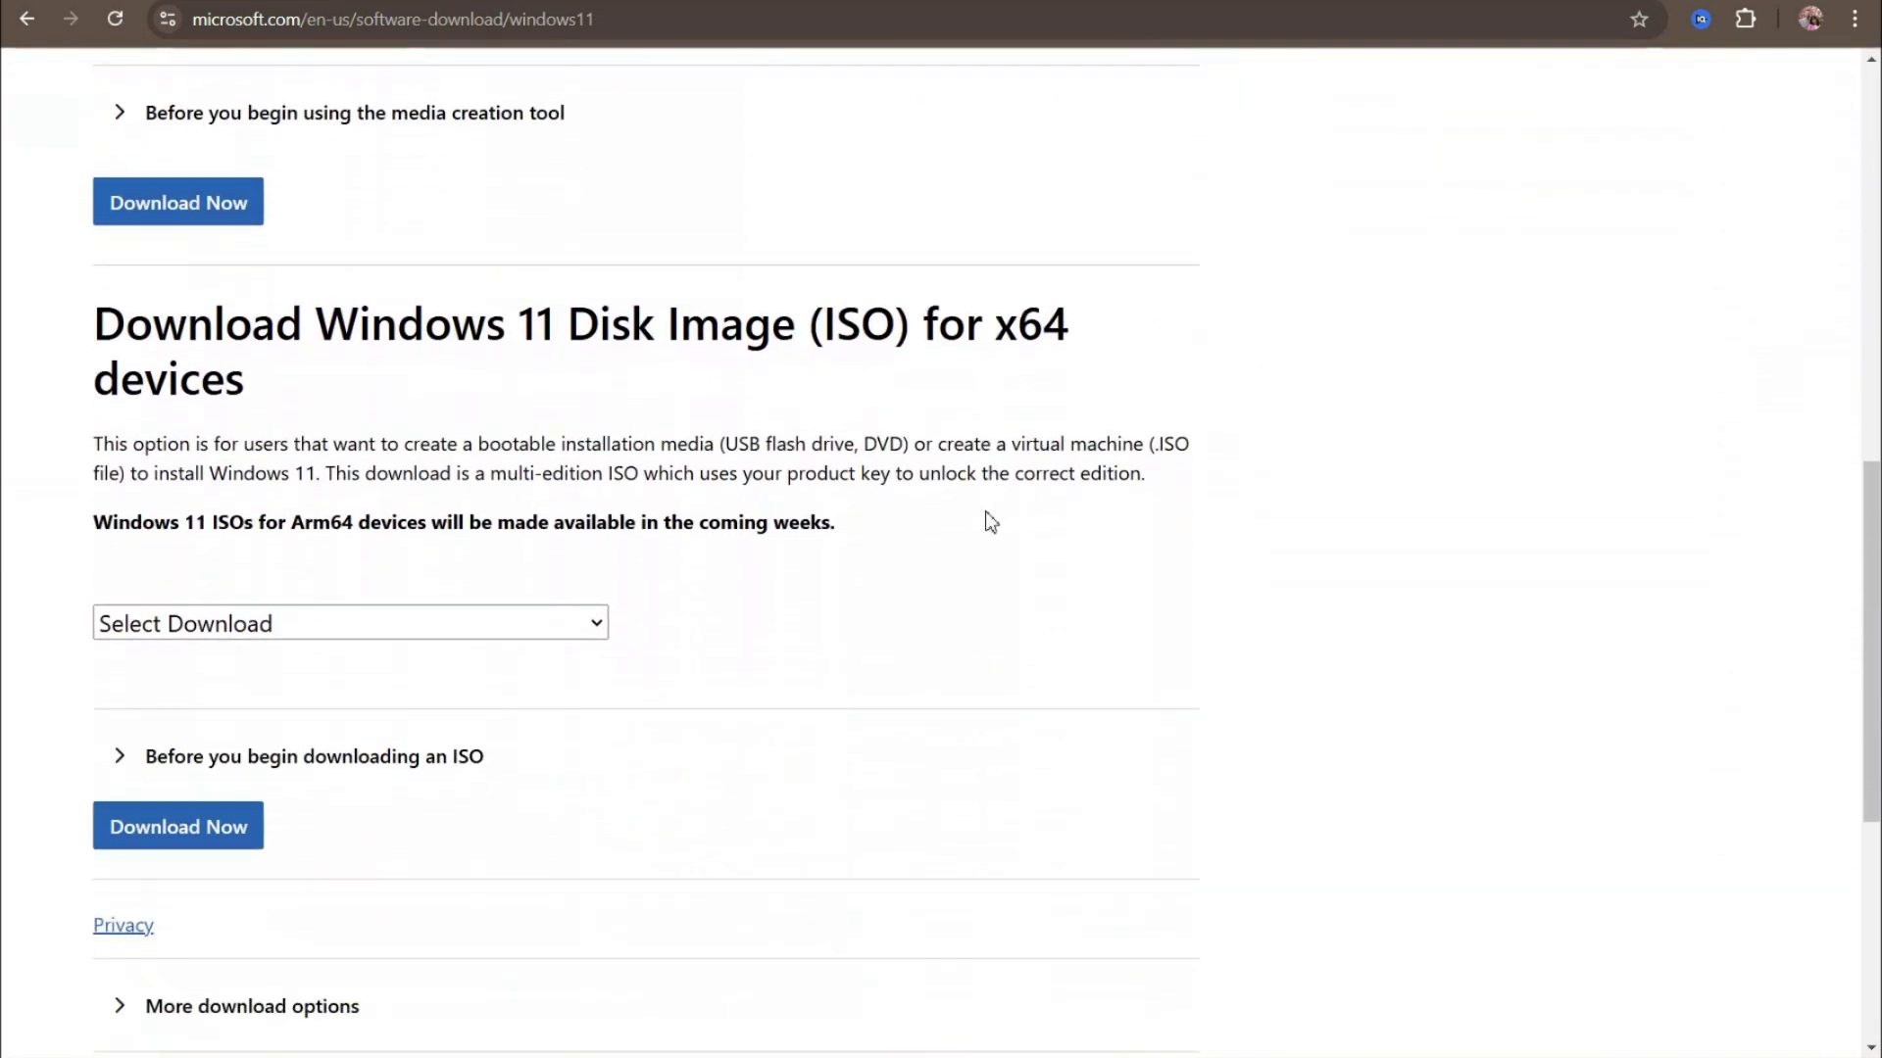
- Request the Windows 11 multi-edition ISO for x64 in English International and confirm
{"action": "left_click", "coordinate": [568, 624]}
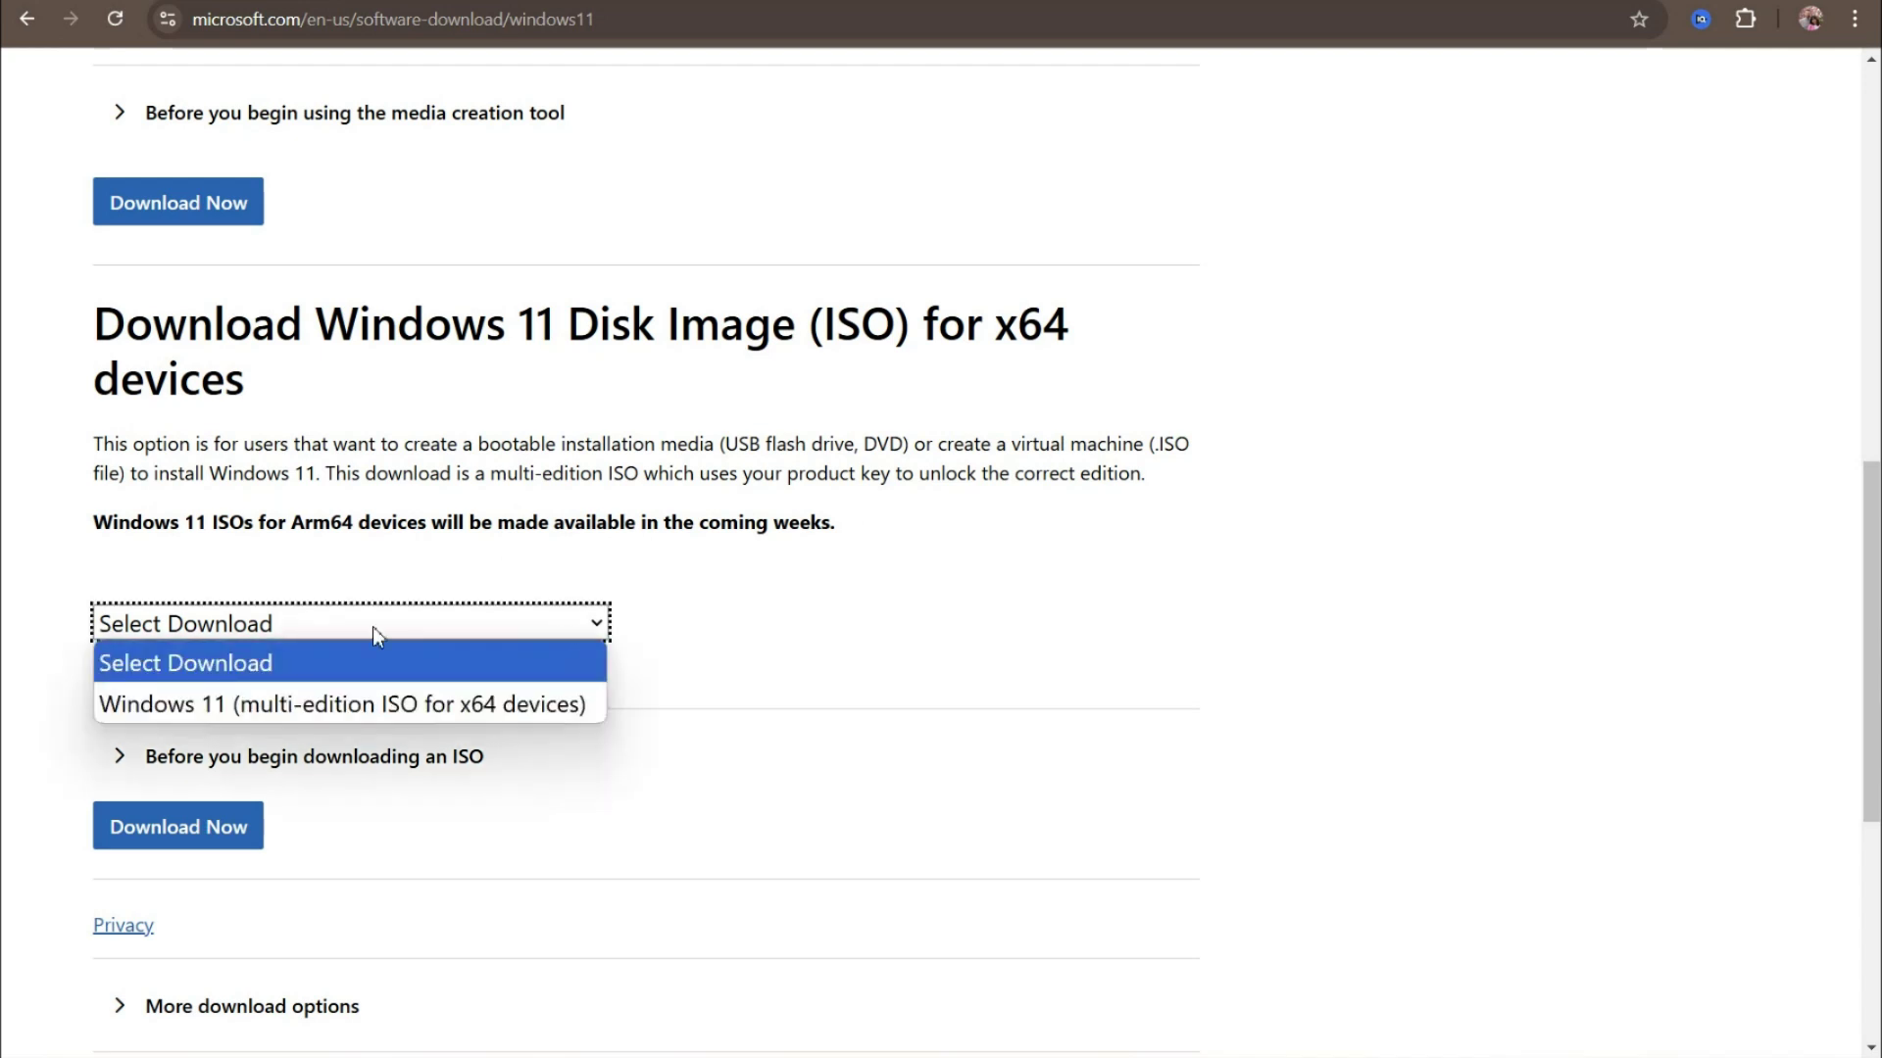
{"action": "left_click", "coordinate": [285, 703]}
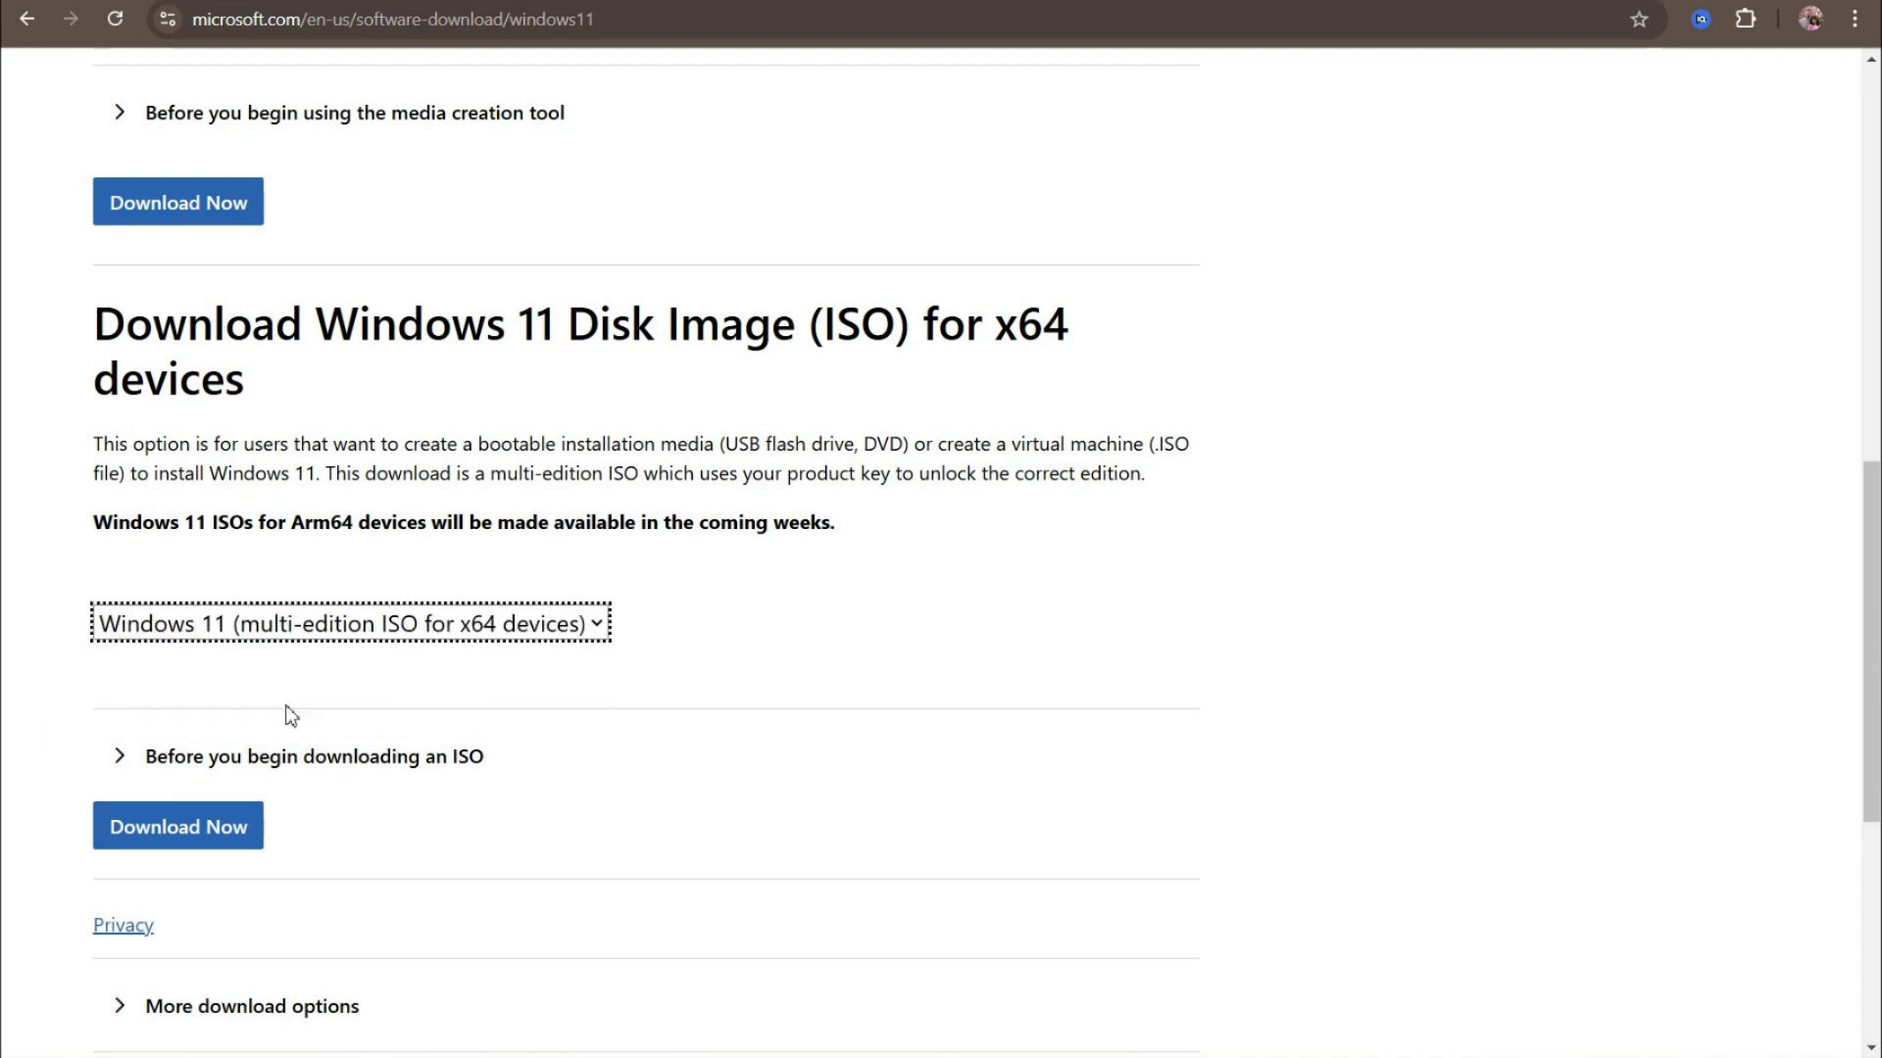
{"action": "left_click", "coordinate": [214, 825]}
{"action": "left_click", "coordinate": [243, 512]}
{"action": "scroll", "coordinate": [226, 461], "scroll_direction": "down", "scroll_amount": 1}
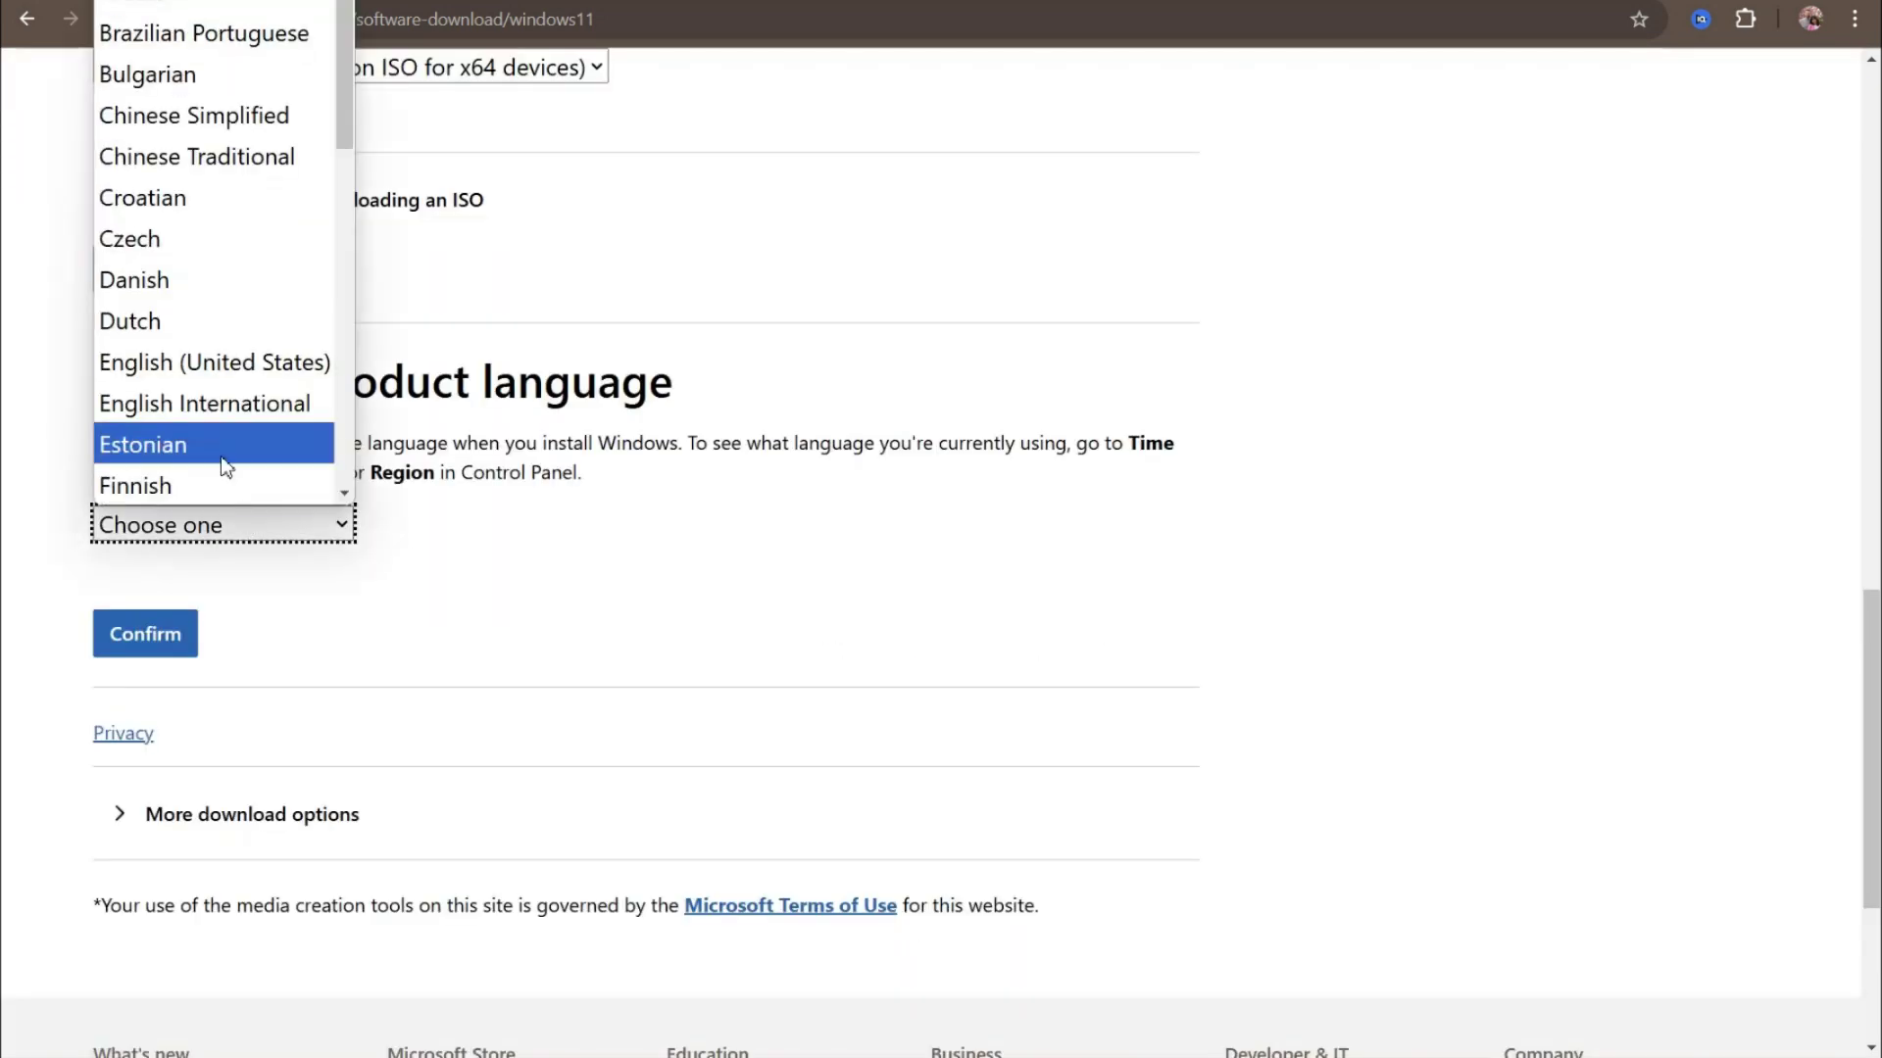
{"action": "left_click", "coordinate": [203, 398]}
{"action": "left_click", "coordinate": [154, 632]}
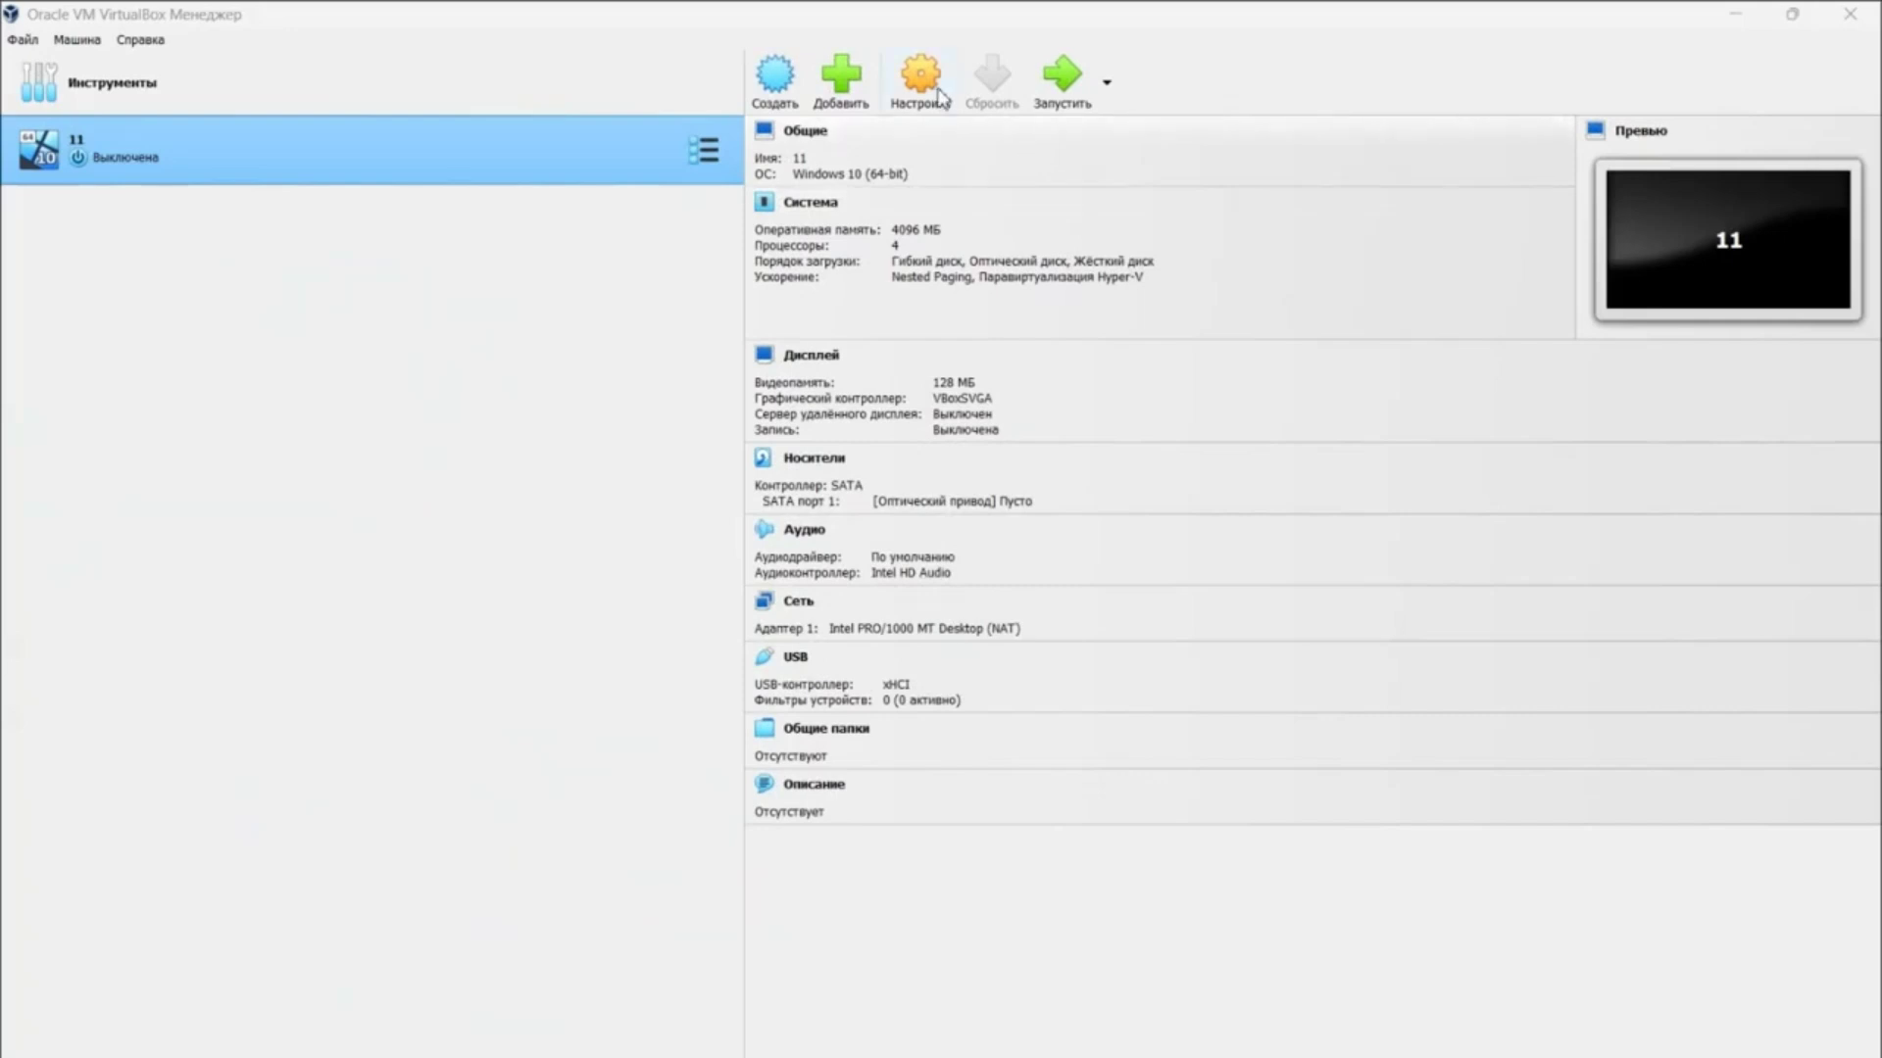
- Open the 11 VM's System settings and view its Processor and Acceleration tabs
{"action": "left_click", "coordinate": [929, 96]}
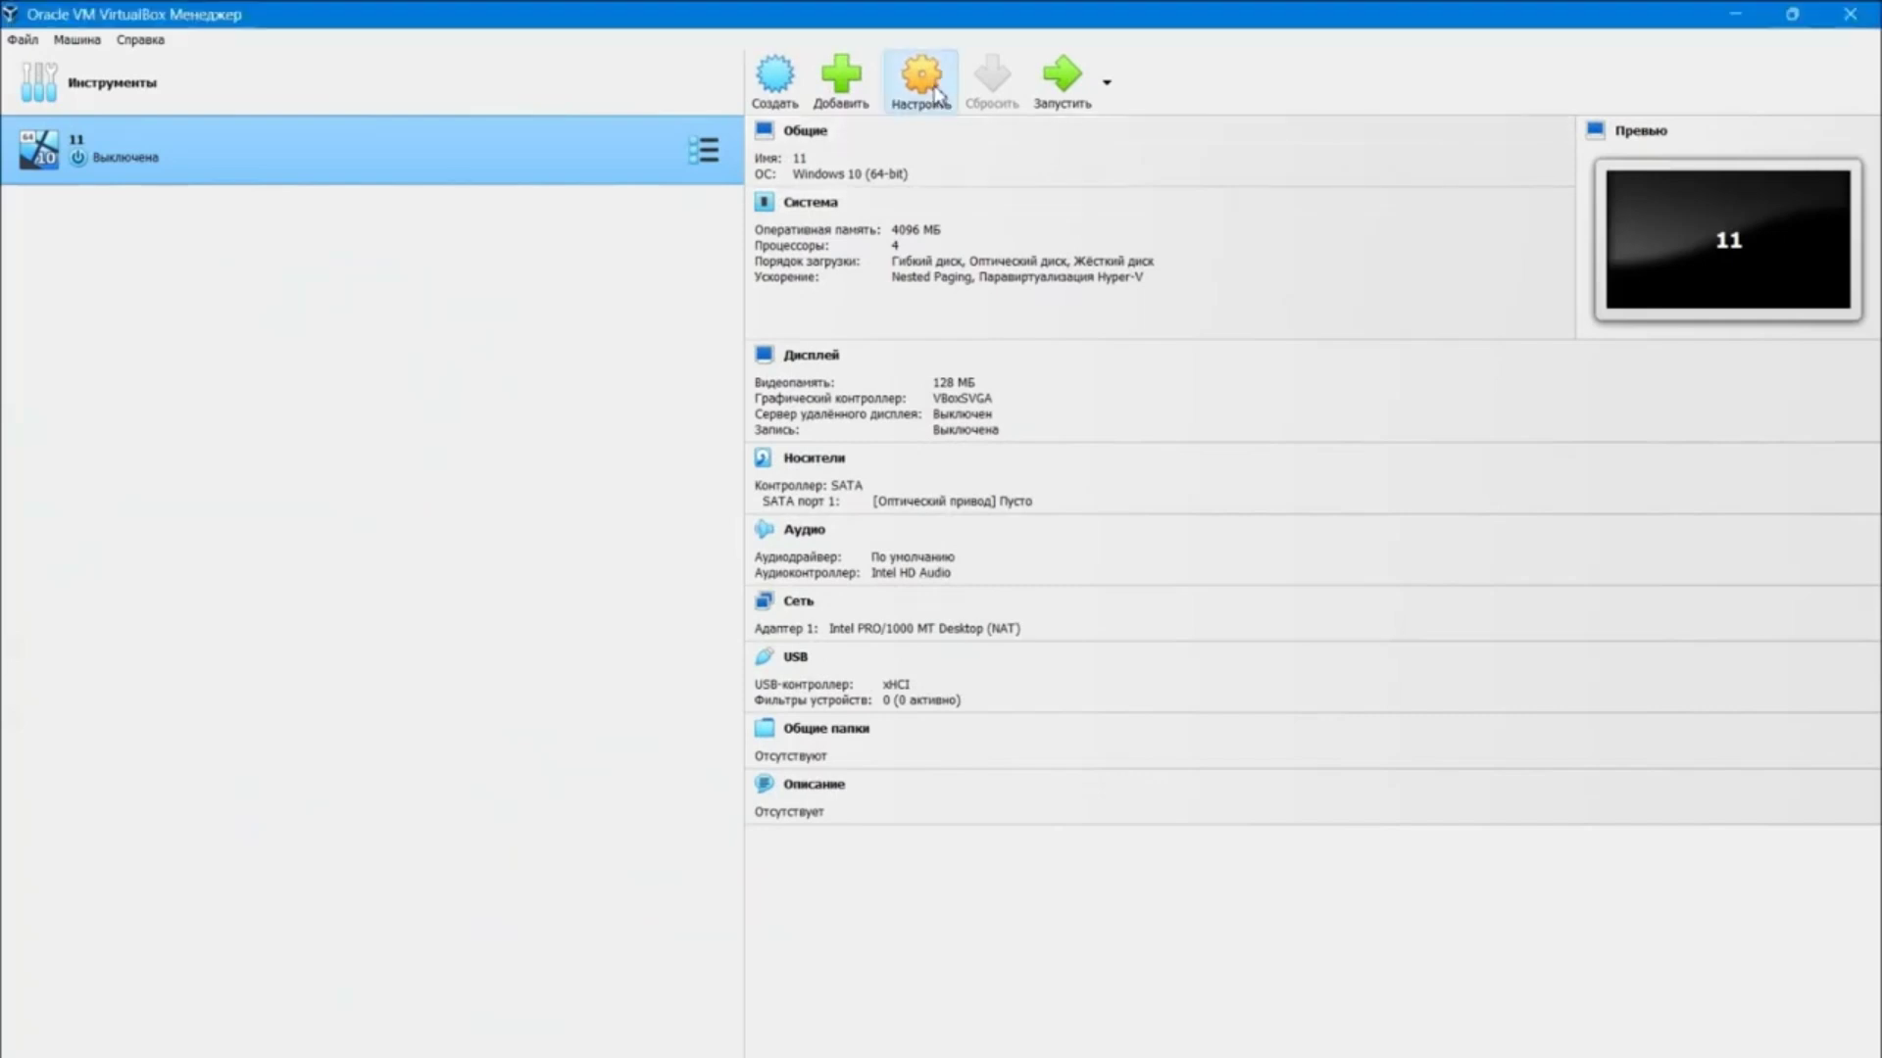
{"action": "left_click", "coordinate": [743, 385]}
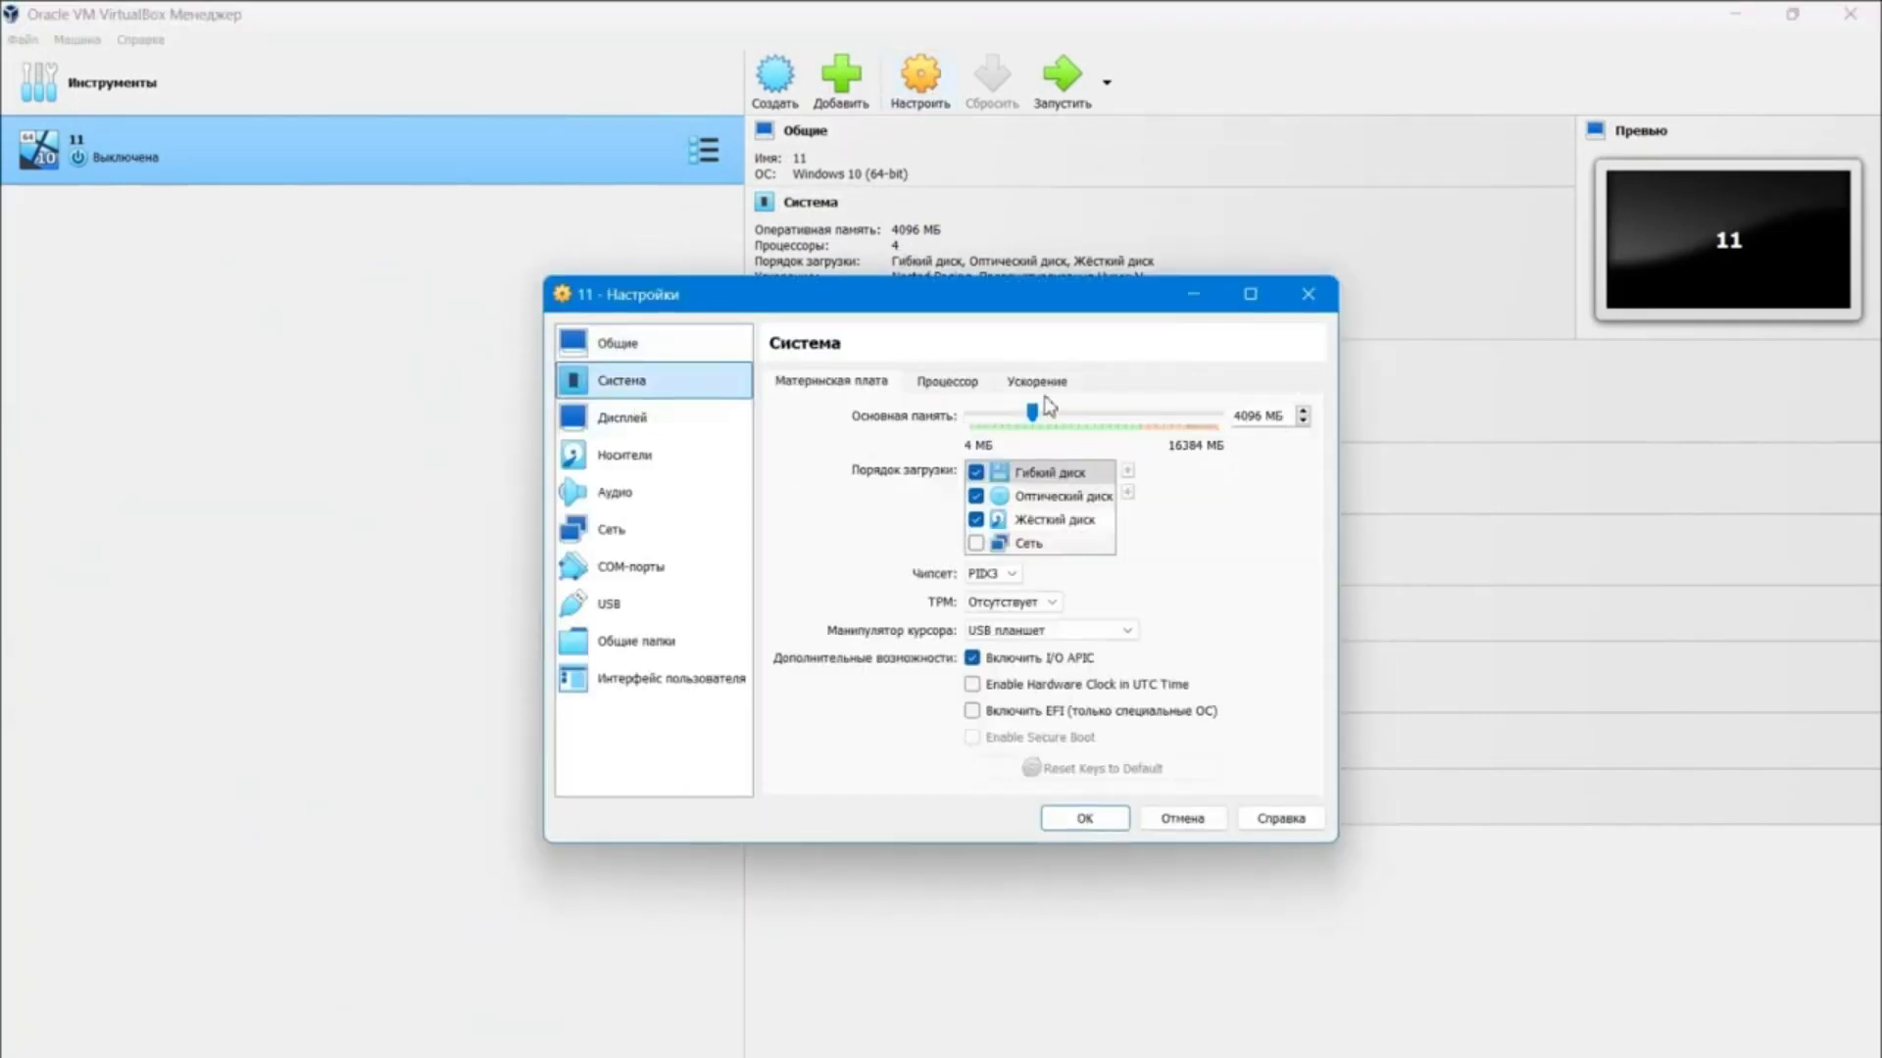
{"action": "left_click", "coordinate": [936, 382]}
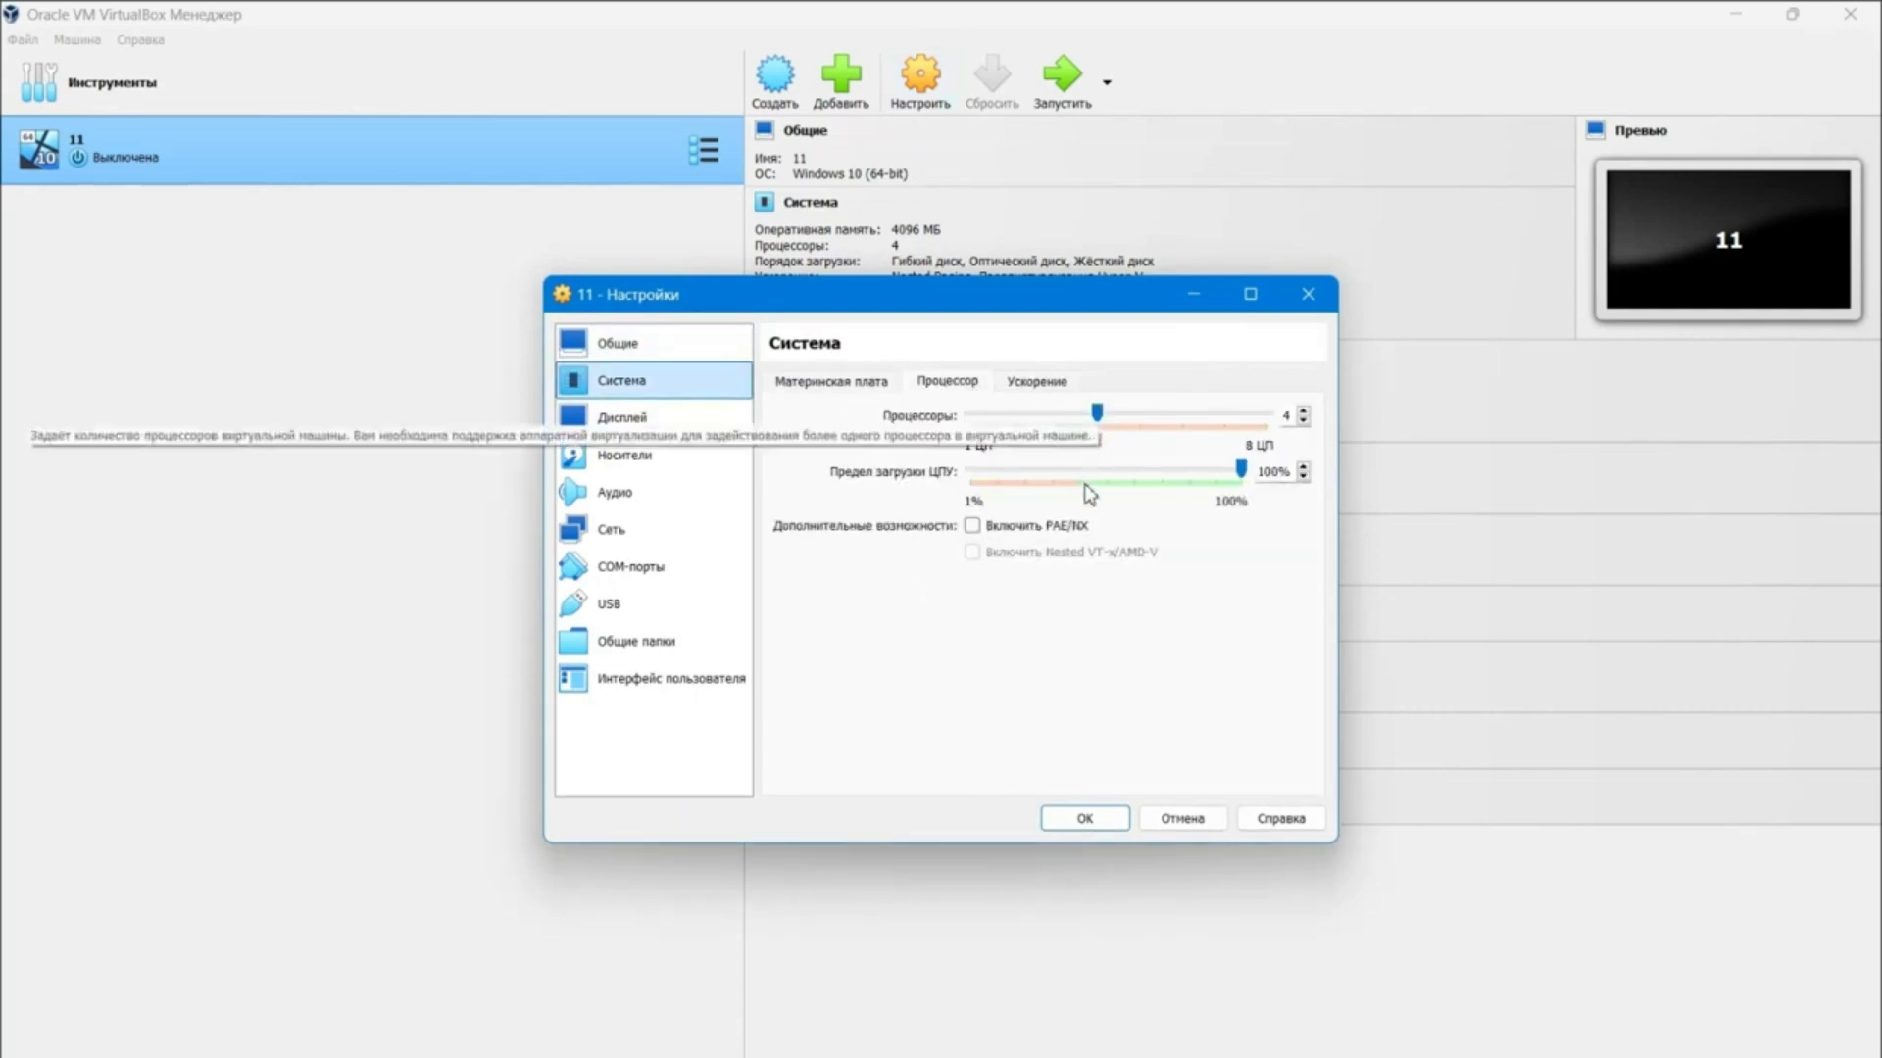
{"action": "left_click", "coordinate": [1047, 388]}
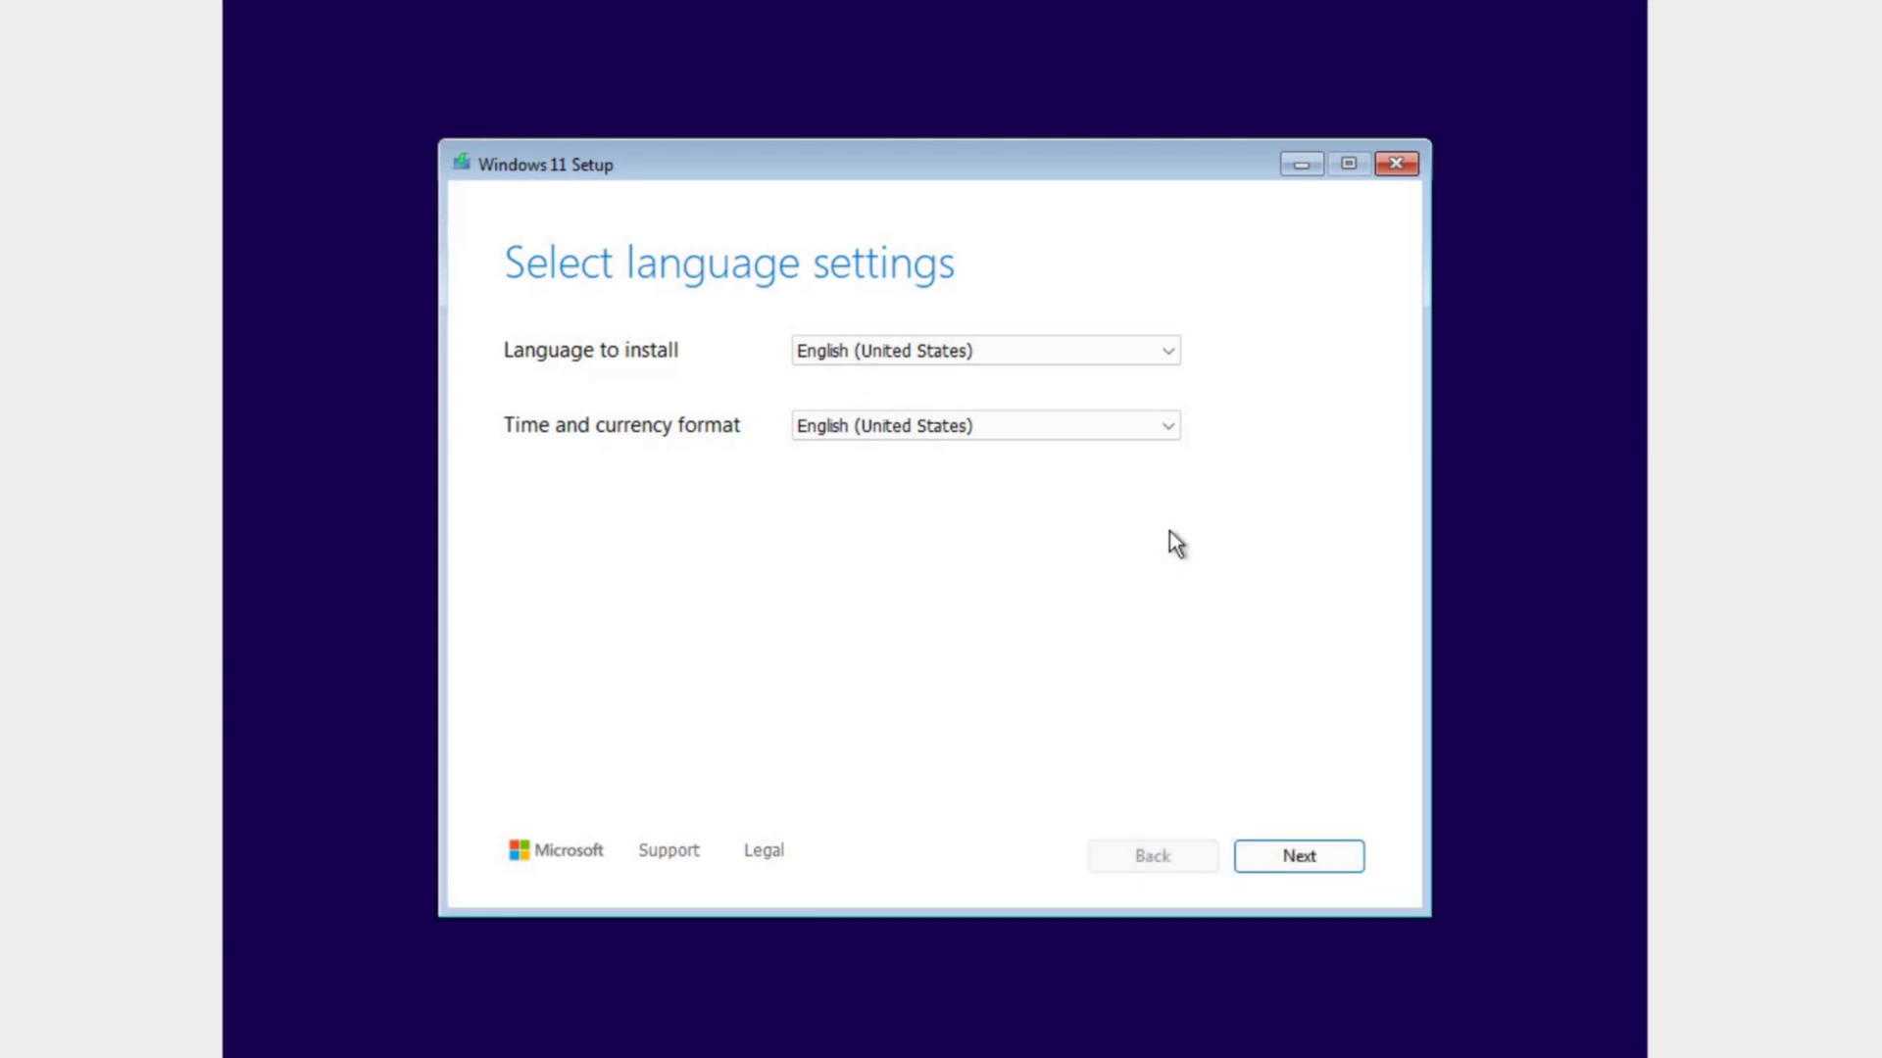
- Keep the default language and US keyboard, and acknowledge everything will be deleted
{"action": "left_click", "coordinate": [1284, 862]}
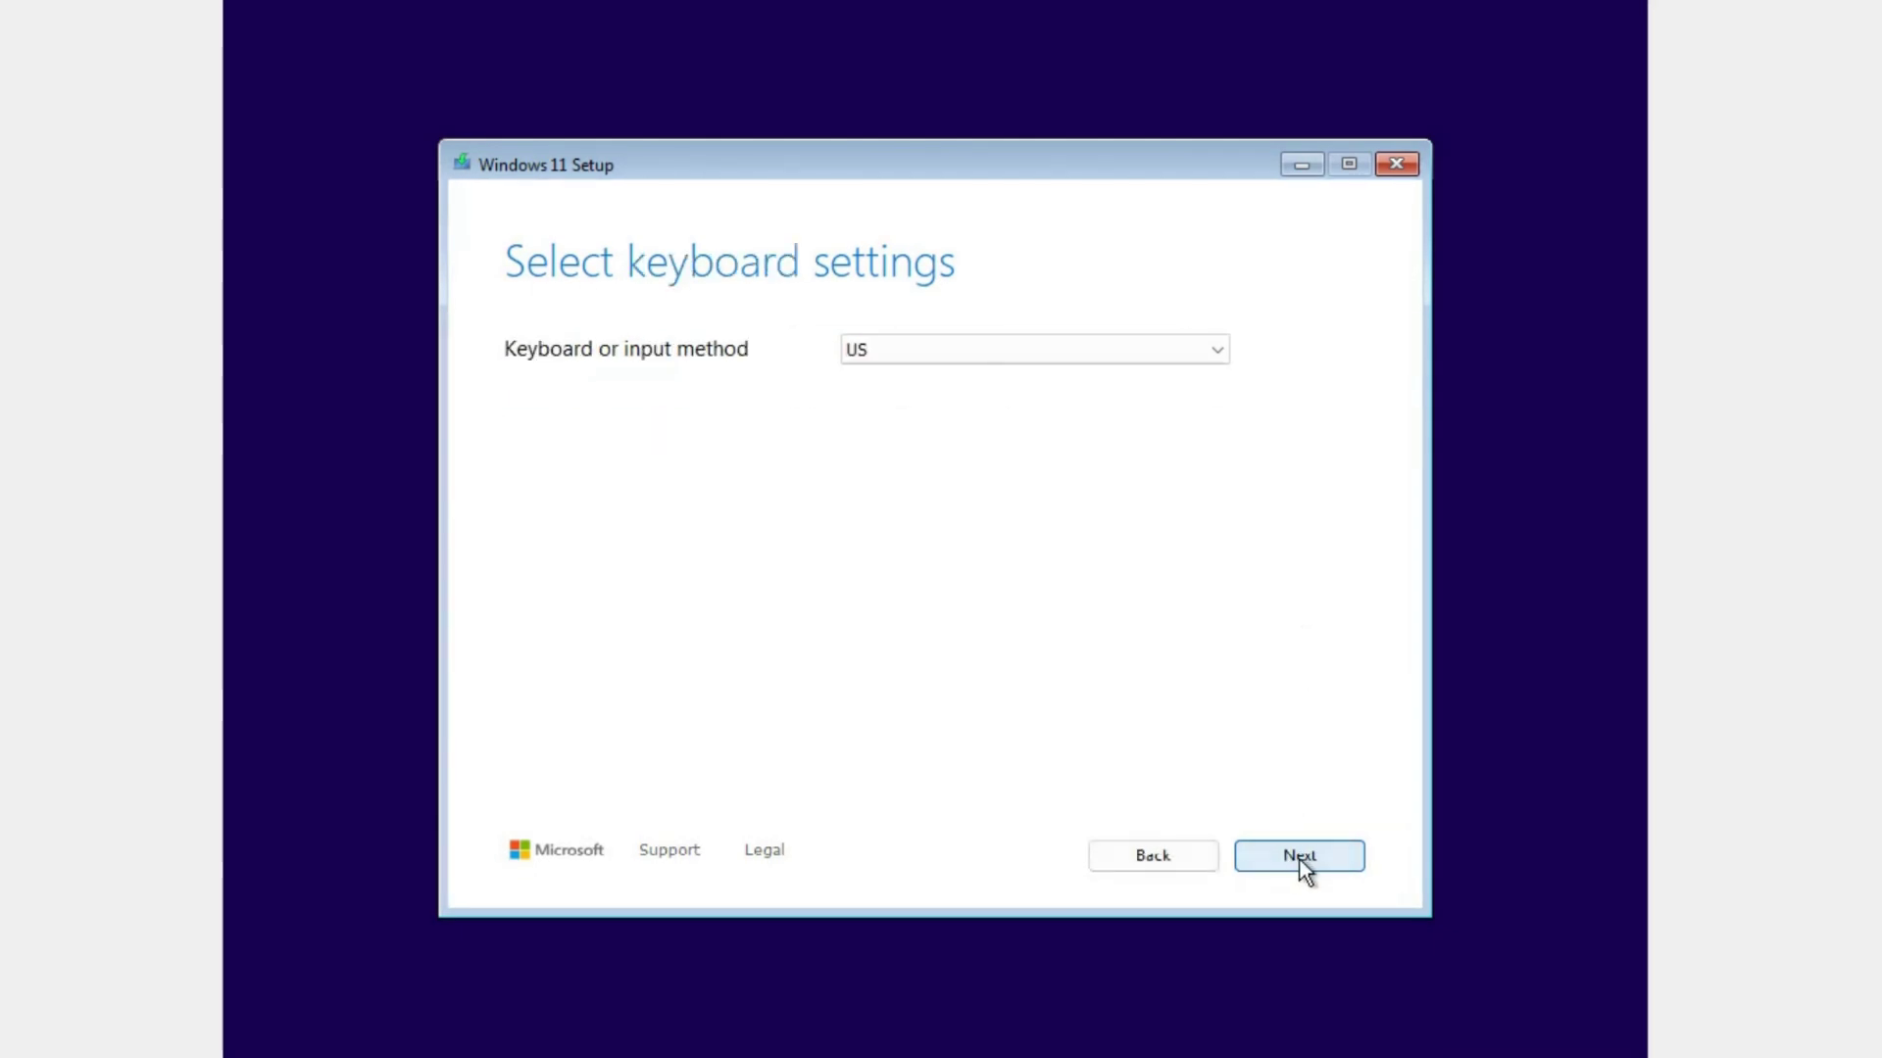
{"action": "left_click", "coordinate": [1300, 863]}
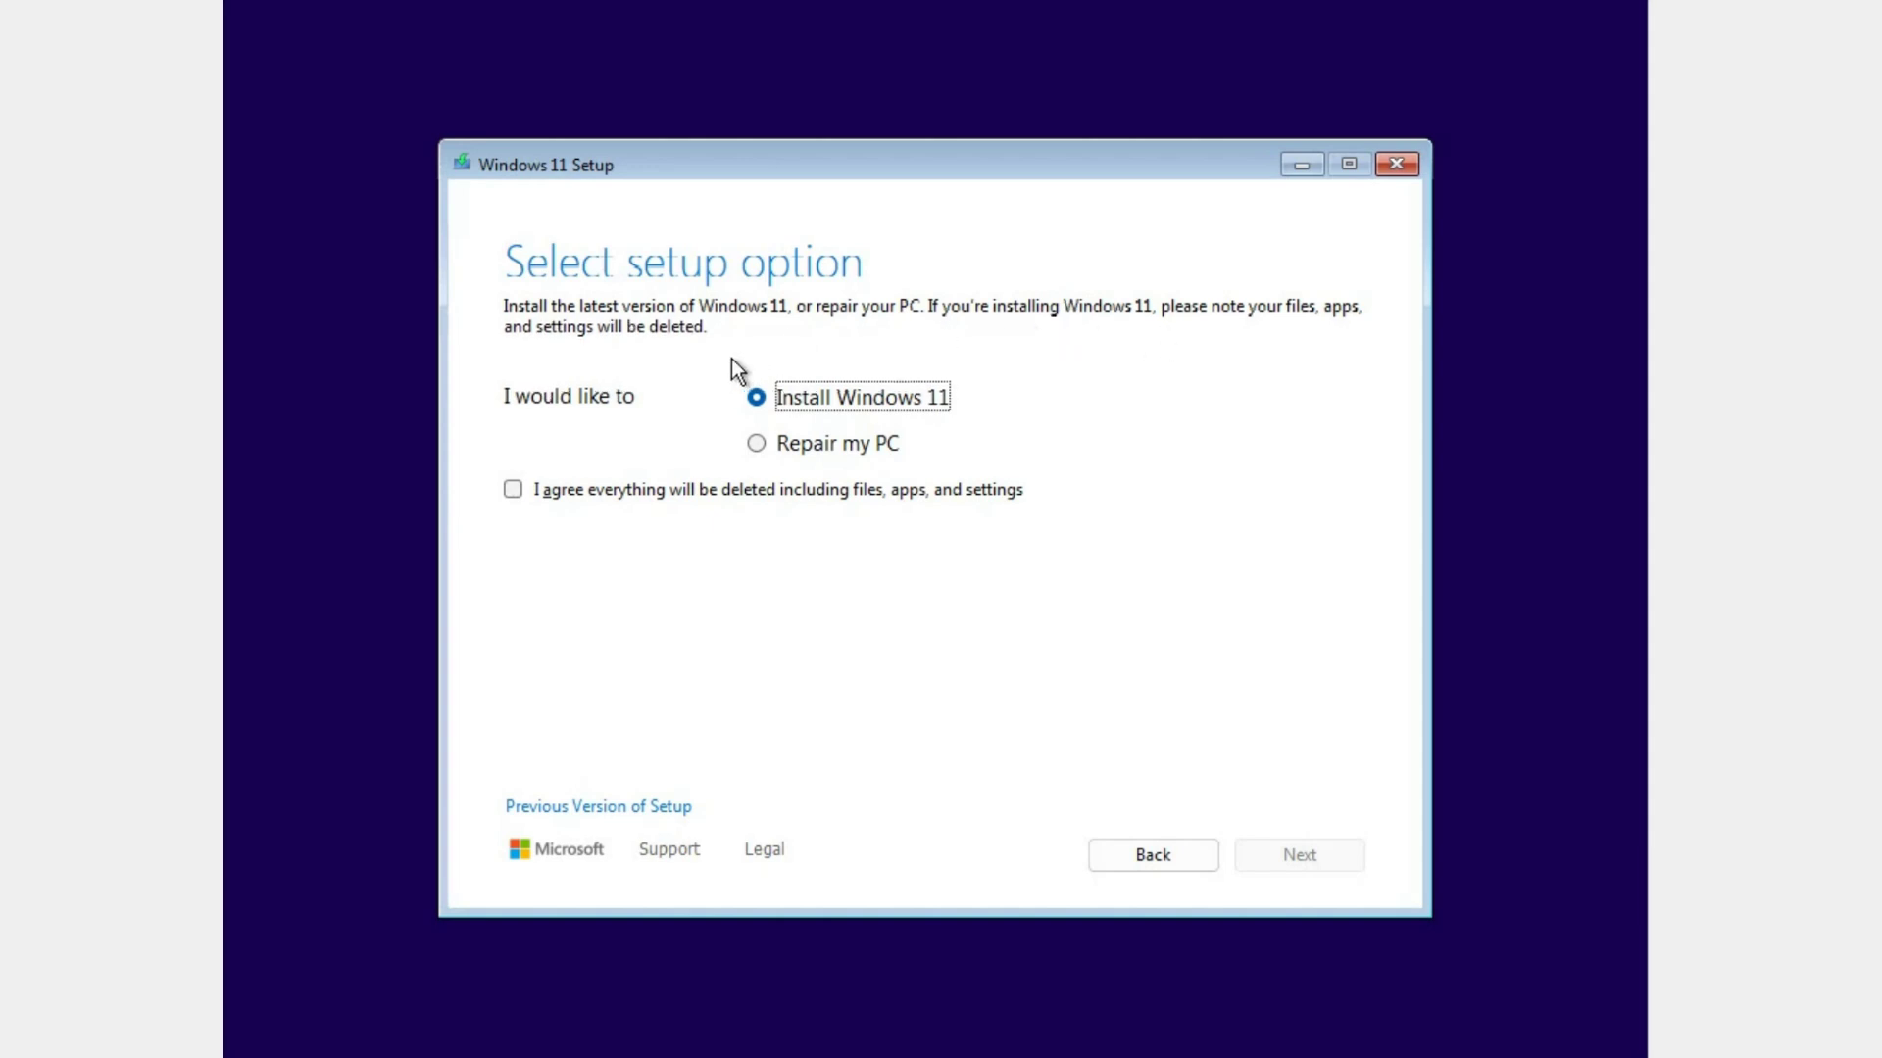
{"action": "left_click", "coordinate": [564, 490]}
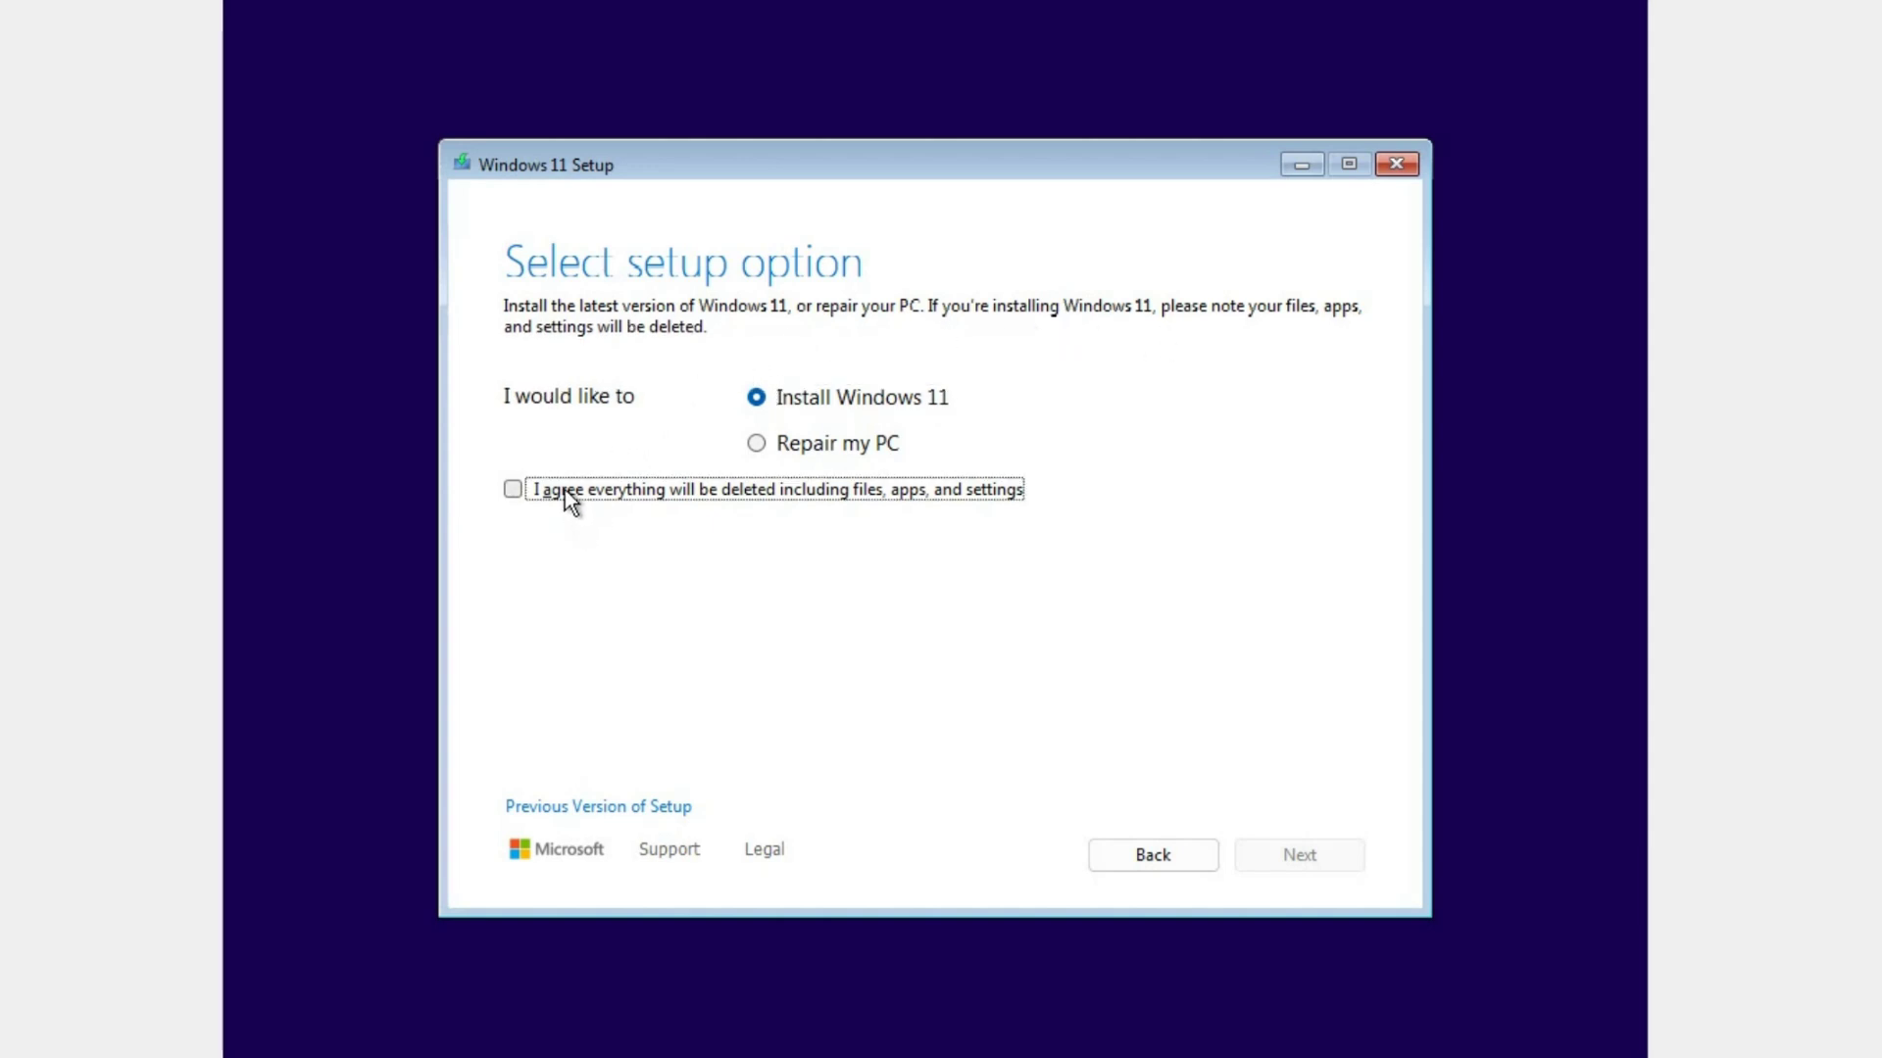
{"action": "left_click", "coordinate": [1284, 861]}
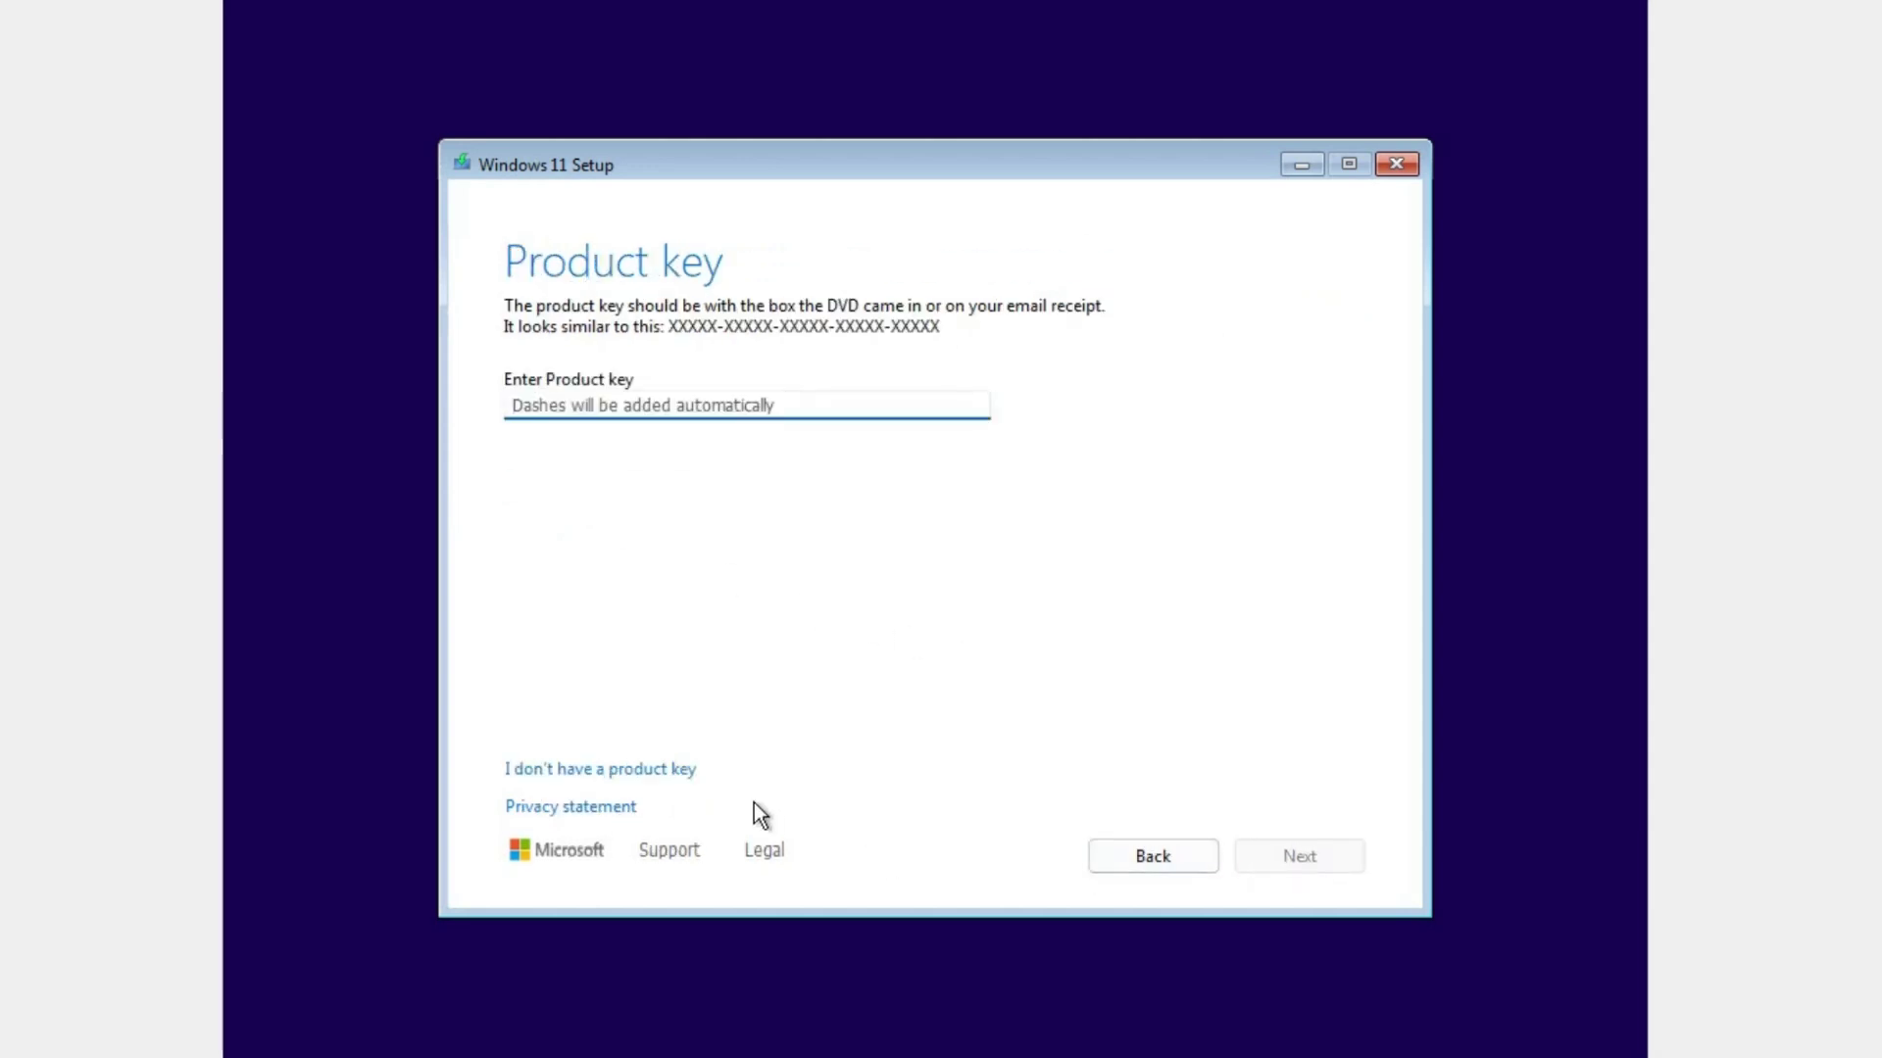
- Skip the product key, choose Windows 11 Pro, and scroll the license terms
{"action": "left_click", "coordinate": [677, 775]}
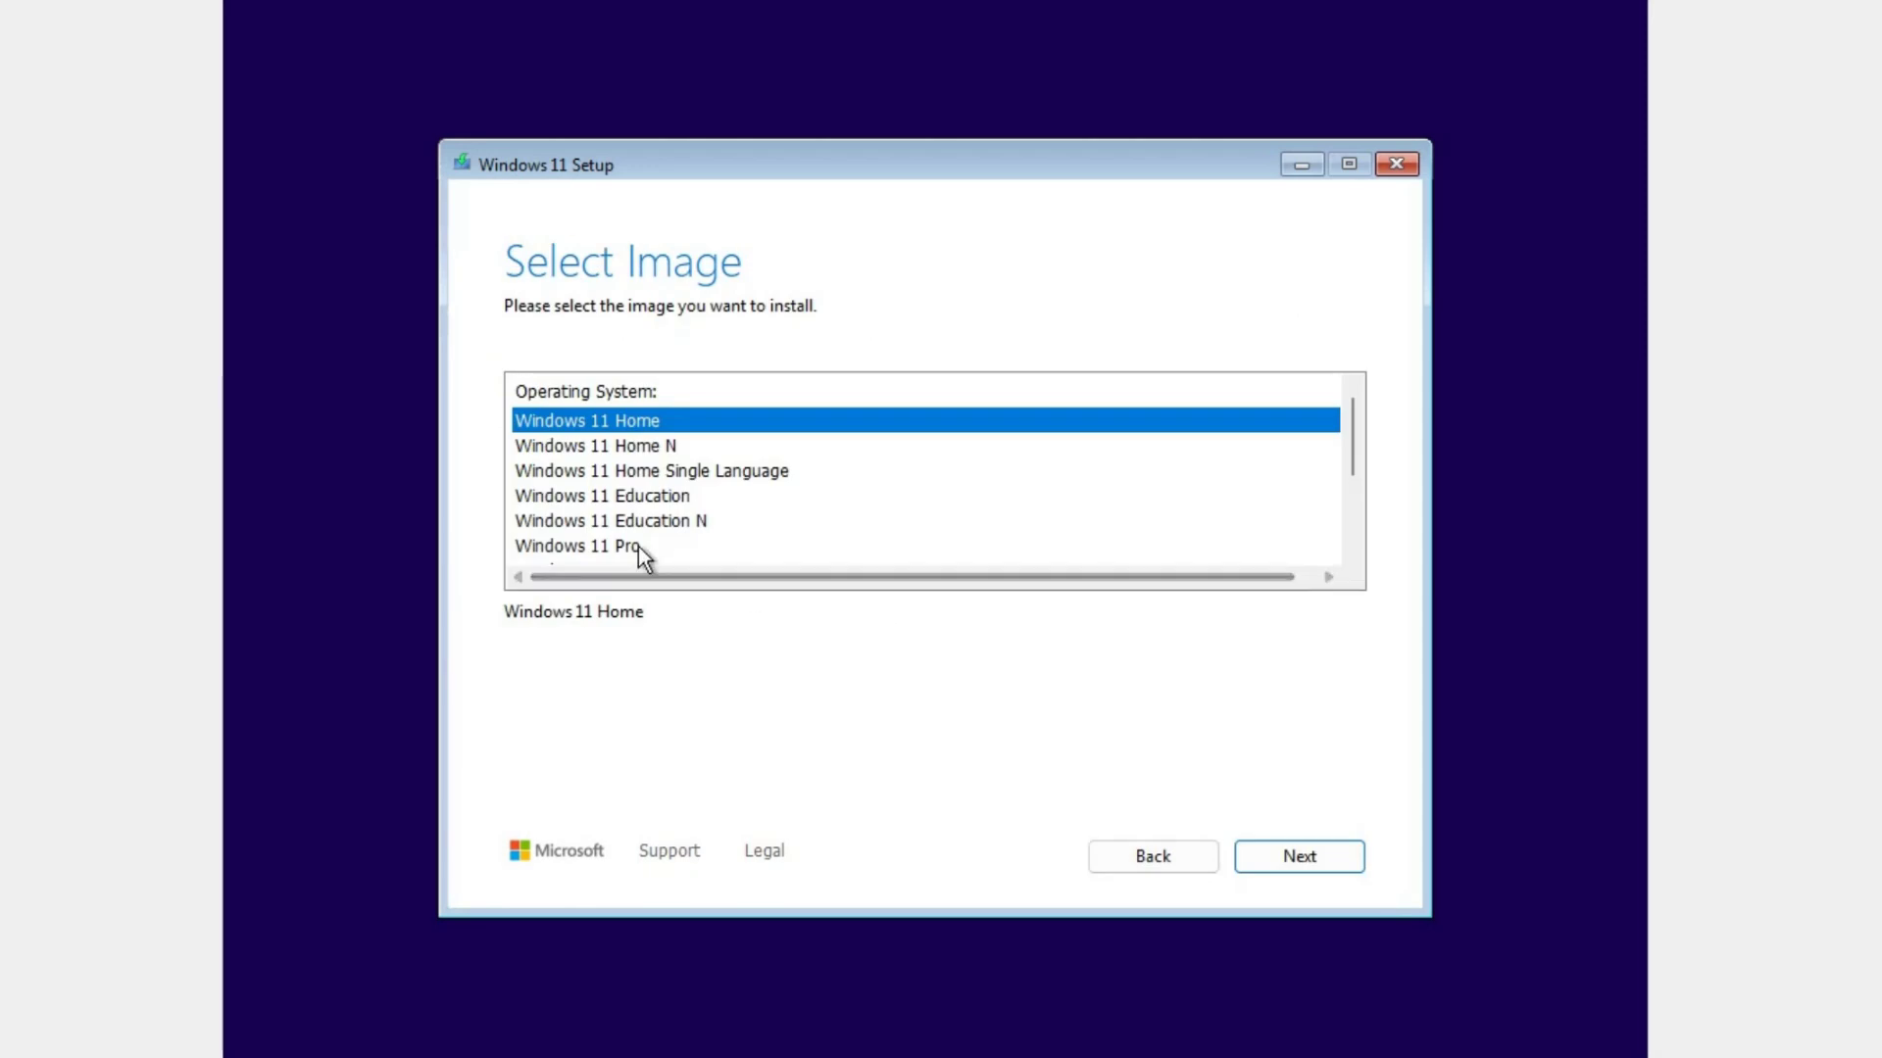
{"action": "left_click", "coordinate": [638, 545]}
{"action": "left_click", "coordinate": [1274, 859]}
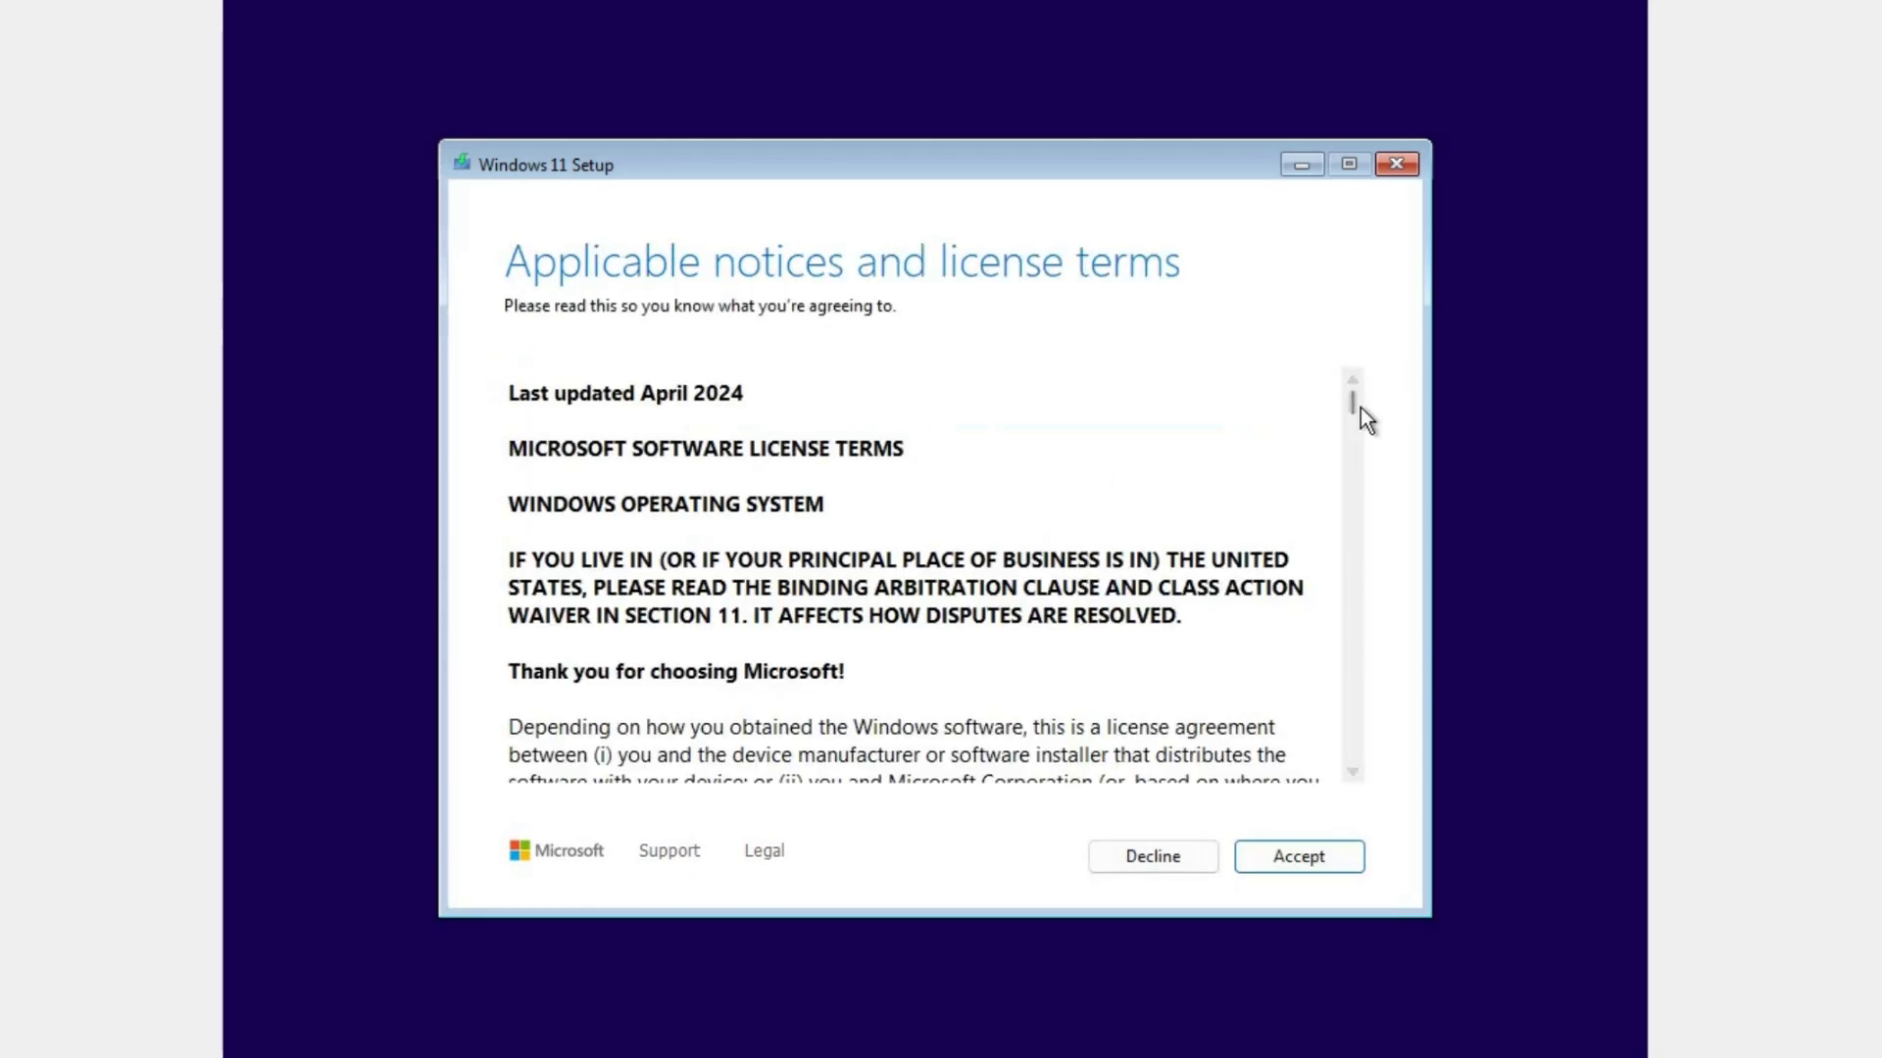
{"action": "left_click_drag", "start_coordinate": [1360, 415], "coordinate": [1361, 764]}
- Accept the license, target Disk 0 Unallocated Space, and start installing Windows 11
{"action": "left_click", "coordinate": [1313, 855]}
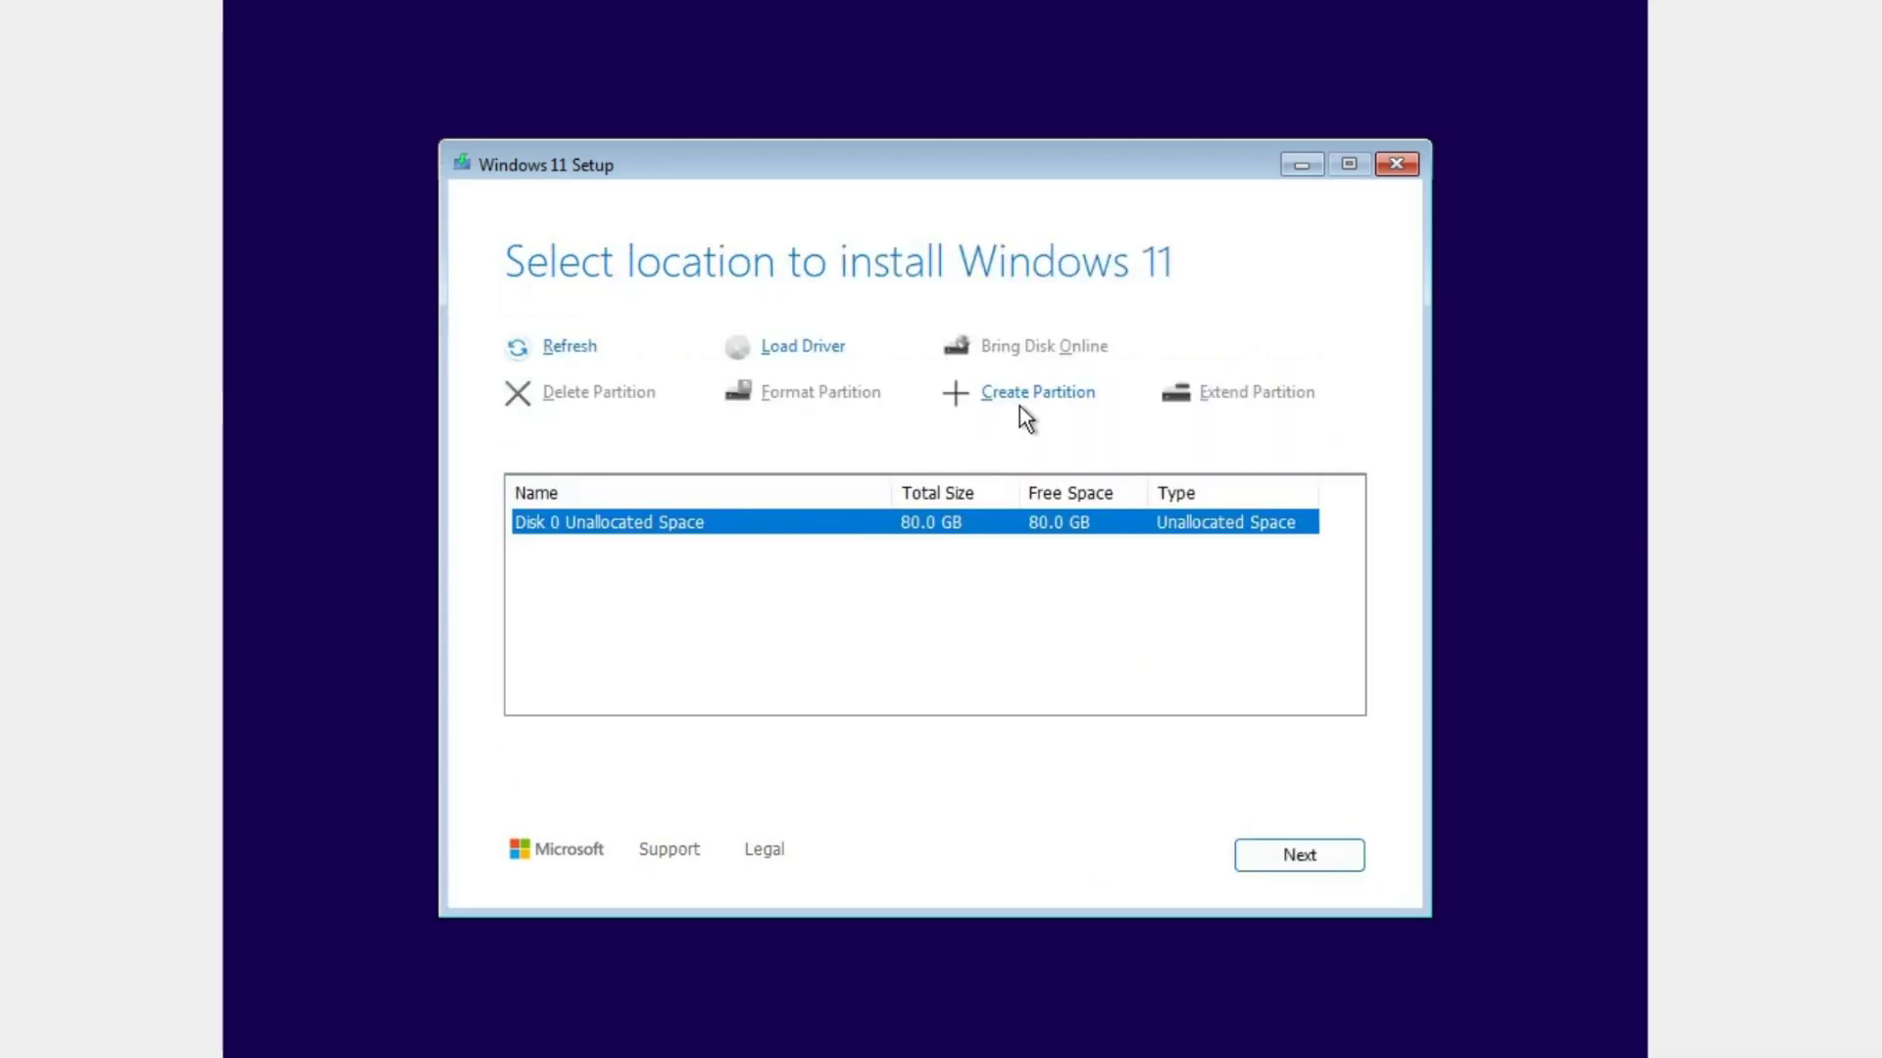
{"action": "left_click", "coordinate": [1034, 401]}
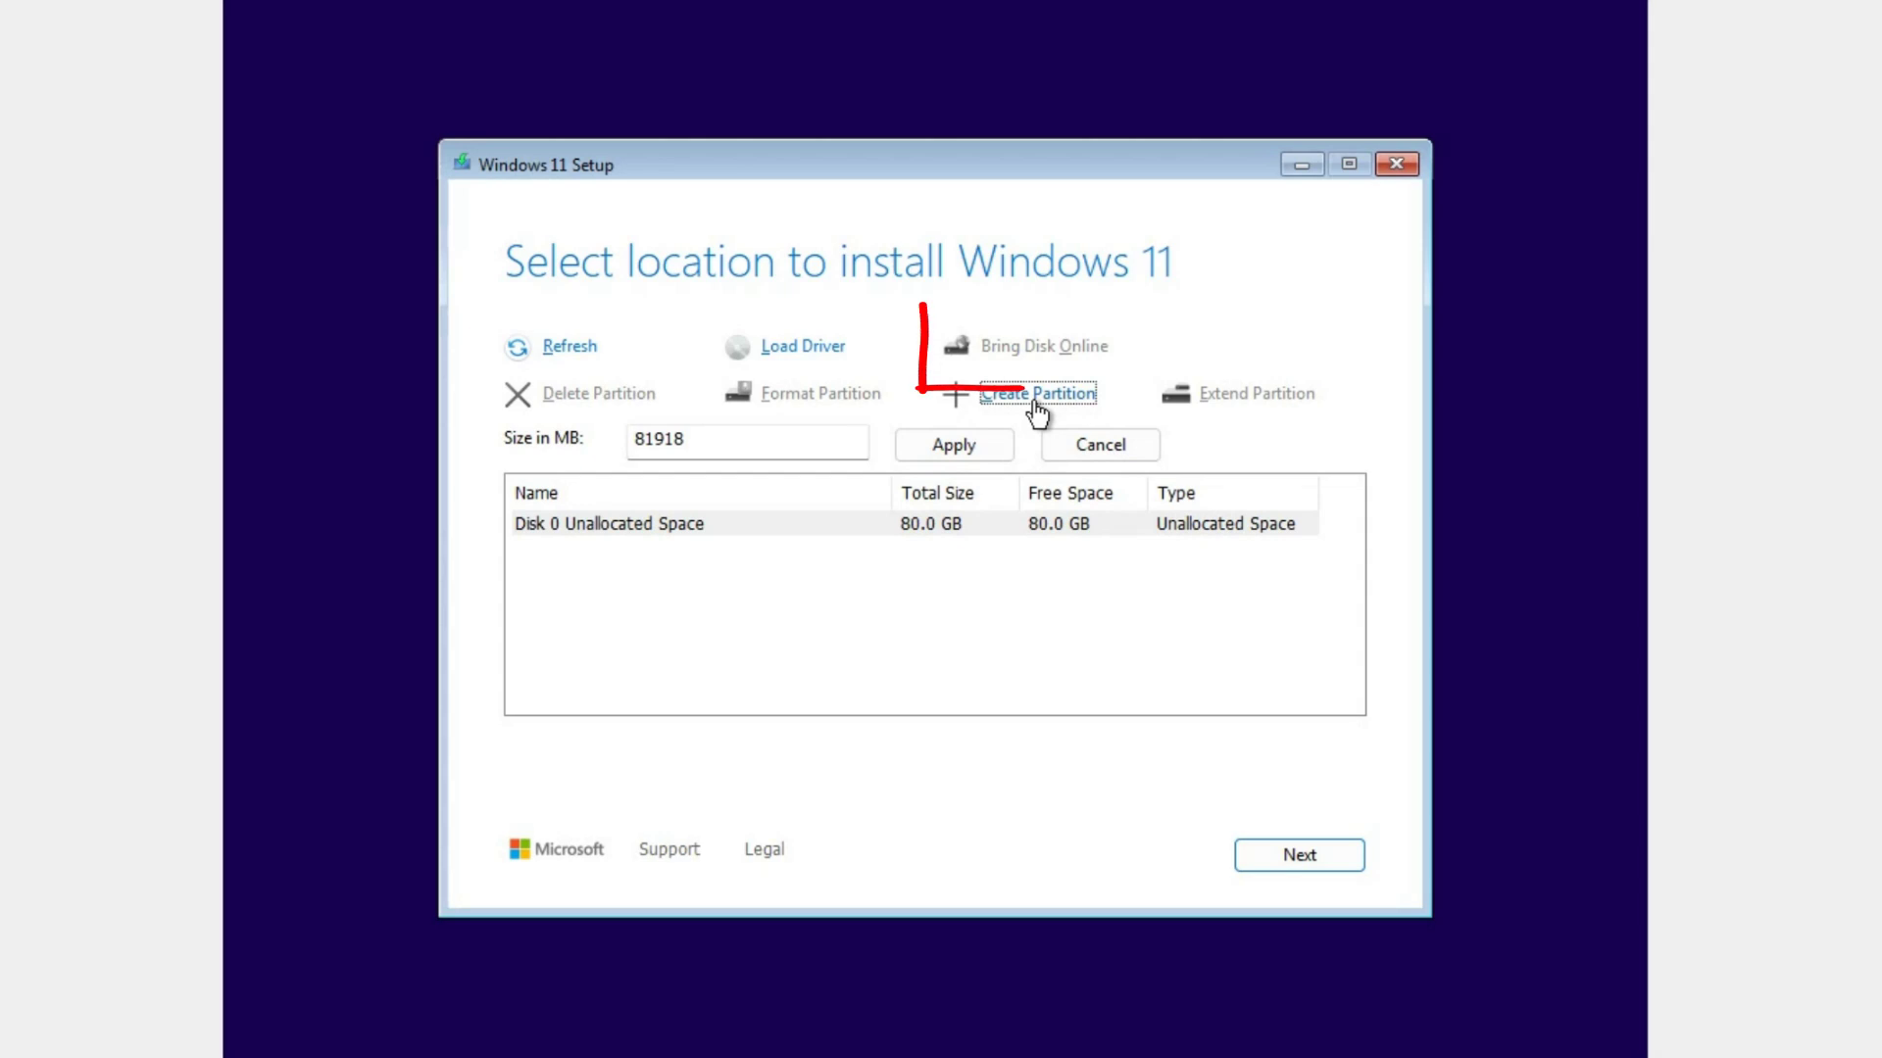
{"action": "left_click", "coordinate": [861, 522]}
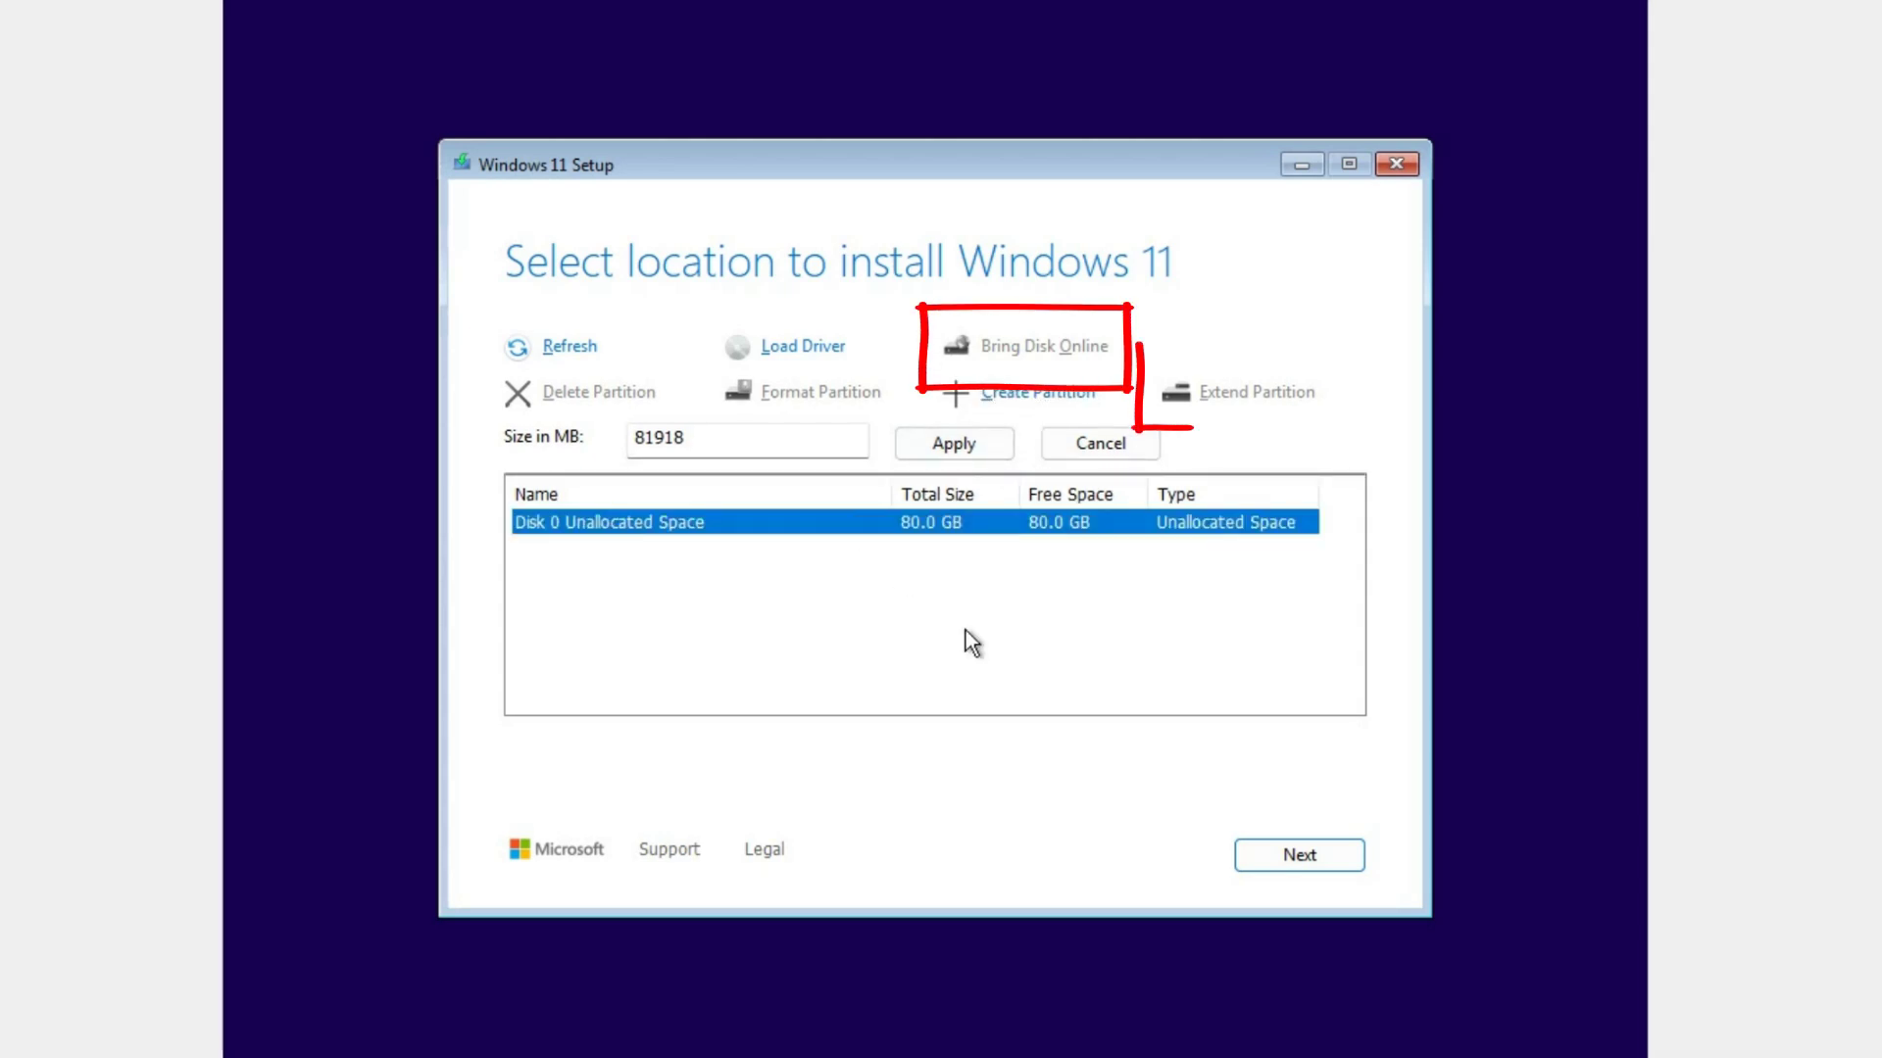
{"action": "left_click", "coordinate": [1278, 855]}
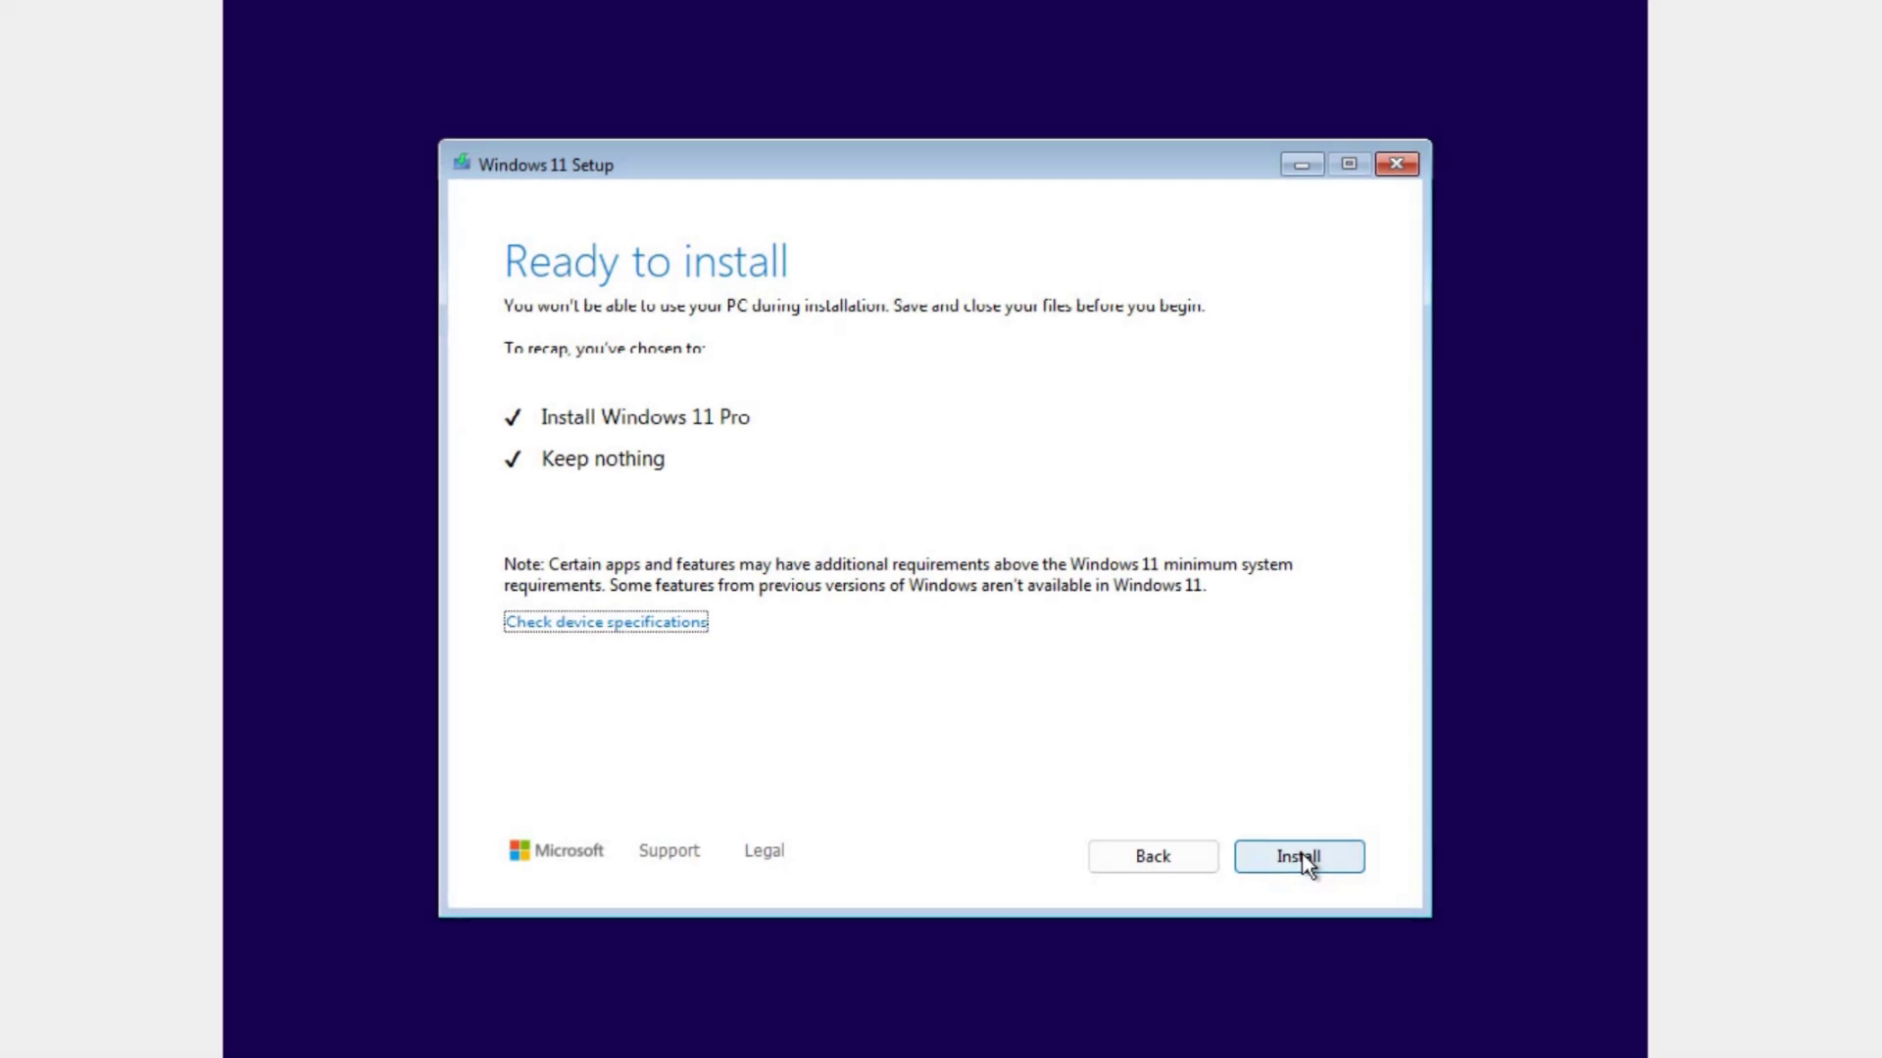
{"action": "left_click", "coordinate": [1299, 857]}
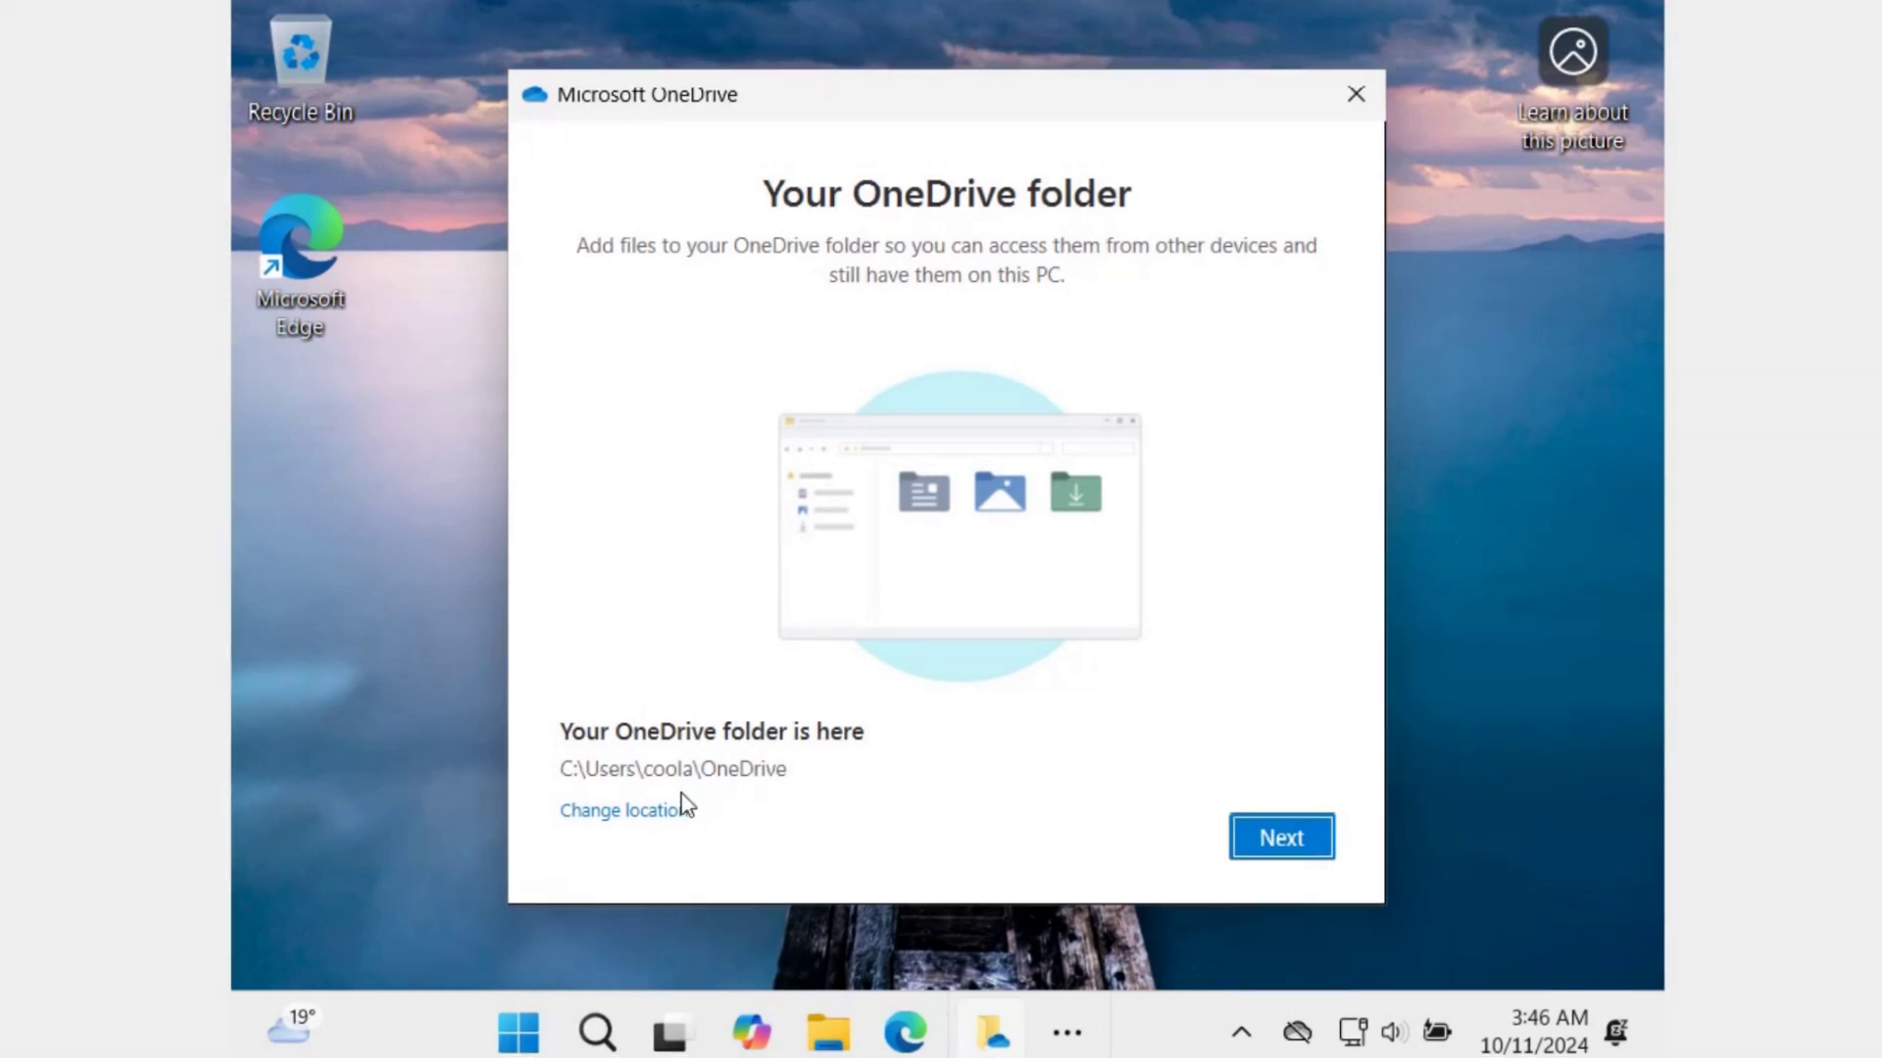
- Try Local Disk (C:) as the OneDrive folder location and dismiss the resulting error
{"action": "left_click", "coordinate": [672, 810]}
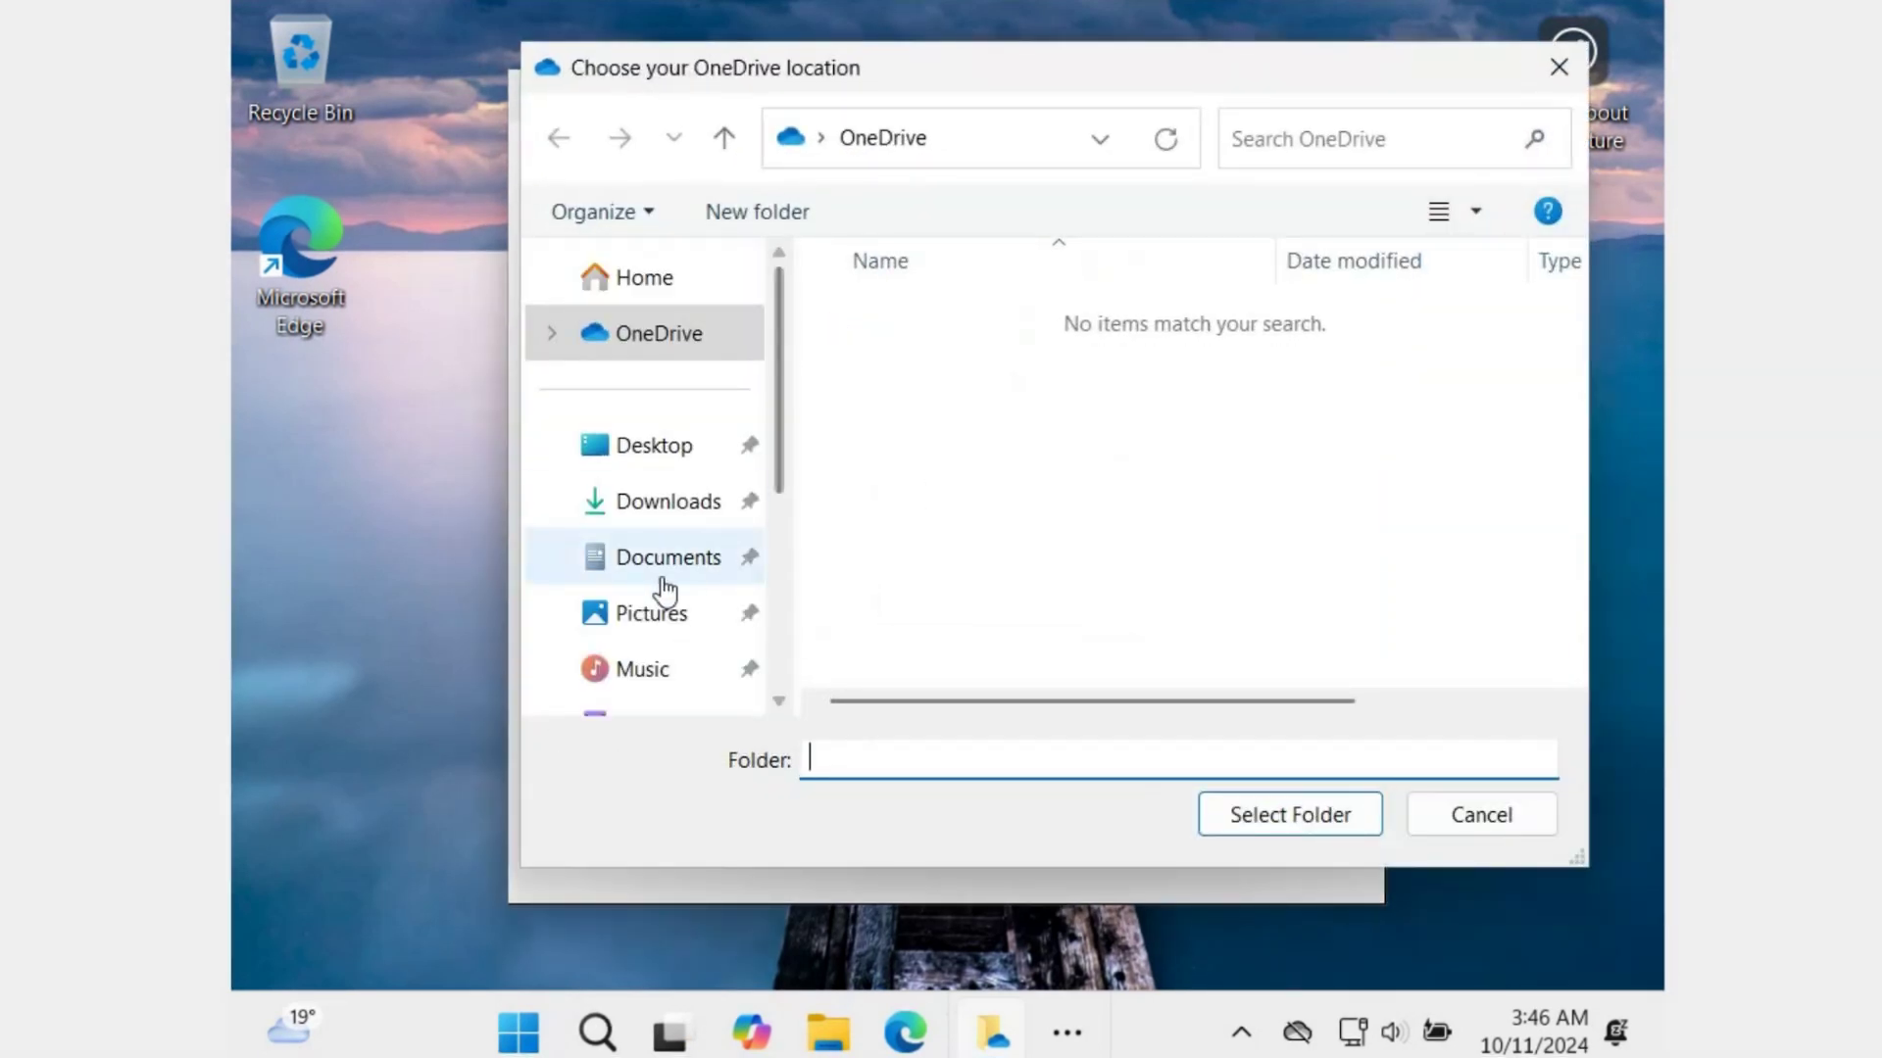
{"action": "scroll", "coordinate": [660, 590], "scroll_direction": "down", "scroll_amount": 3}
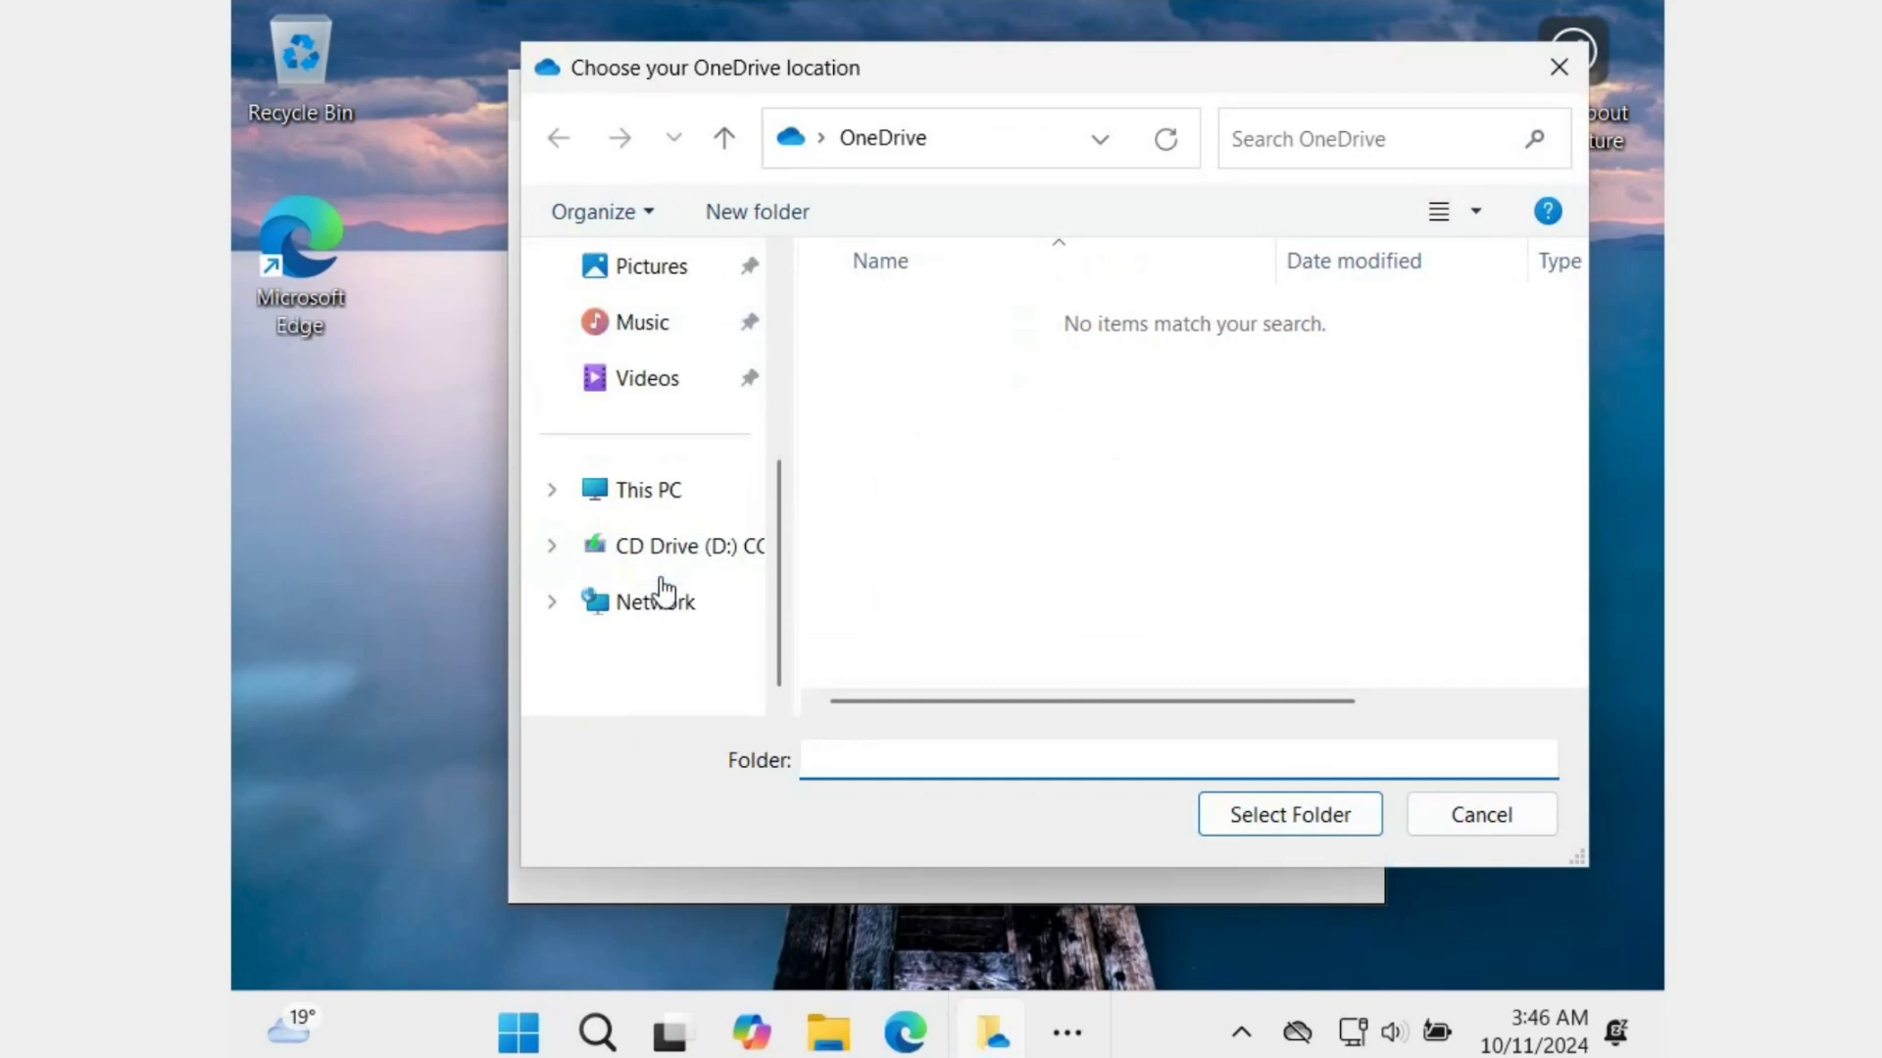
{"action": "left_click", "coordinate": [563, 492]}
{"action": "scroll", "coordinate": [645, 639], "scroll_direction": "down", "scroll_amount": 2}
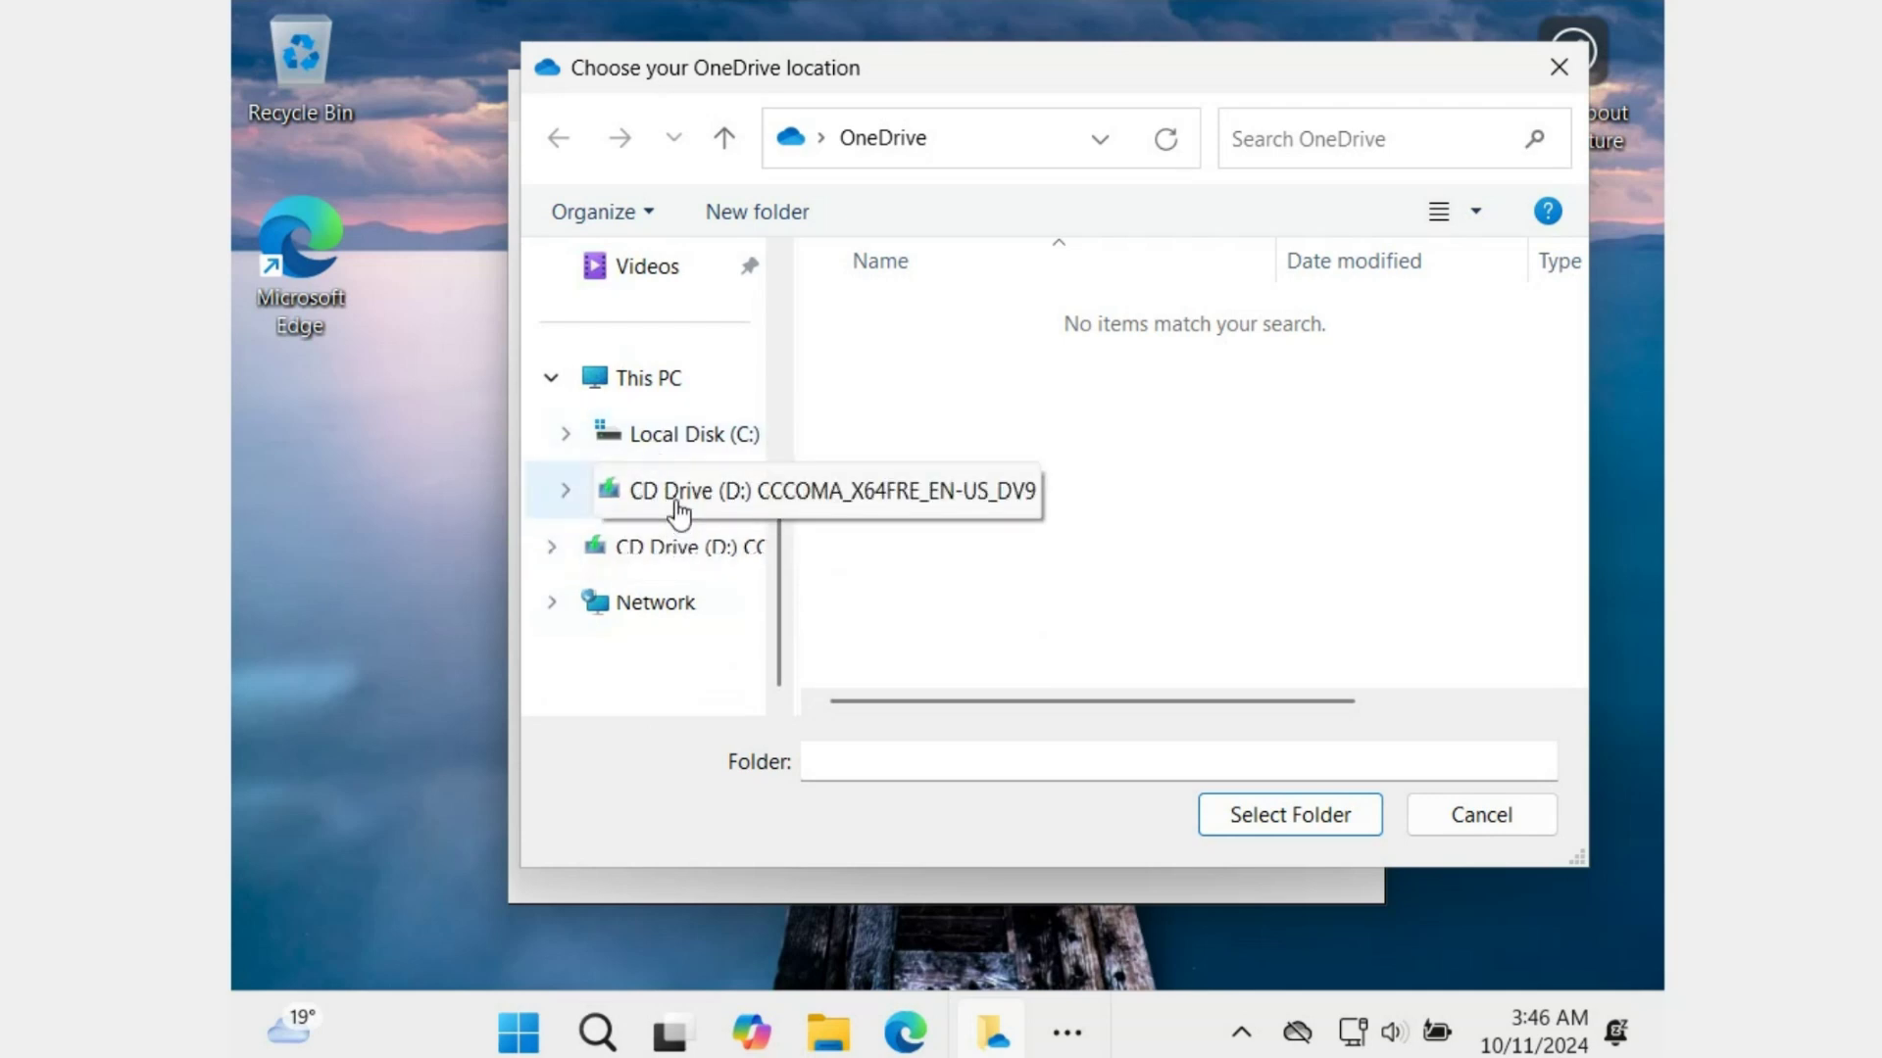
{"action": "left_click", "coordinate": [674, 446]}
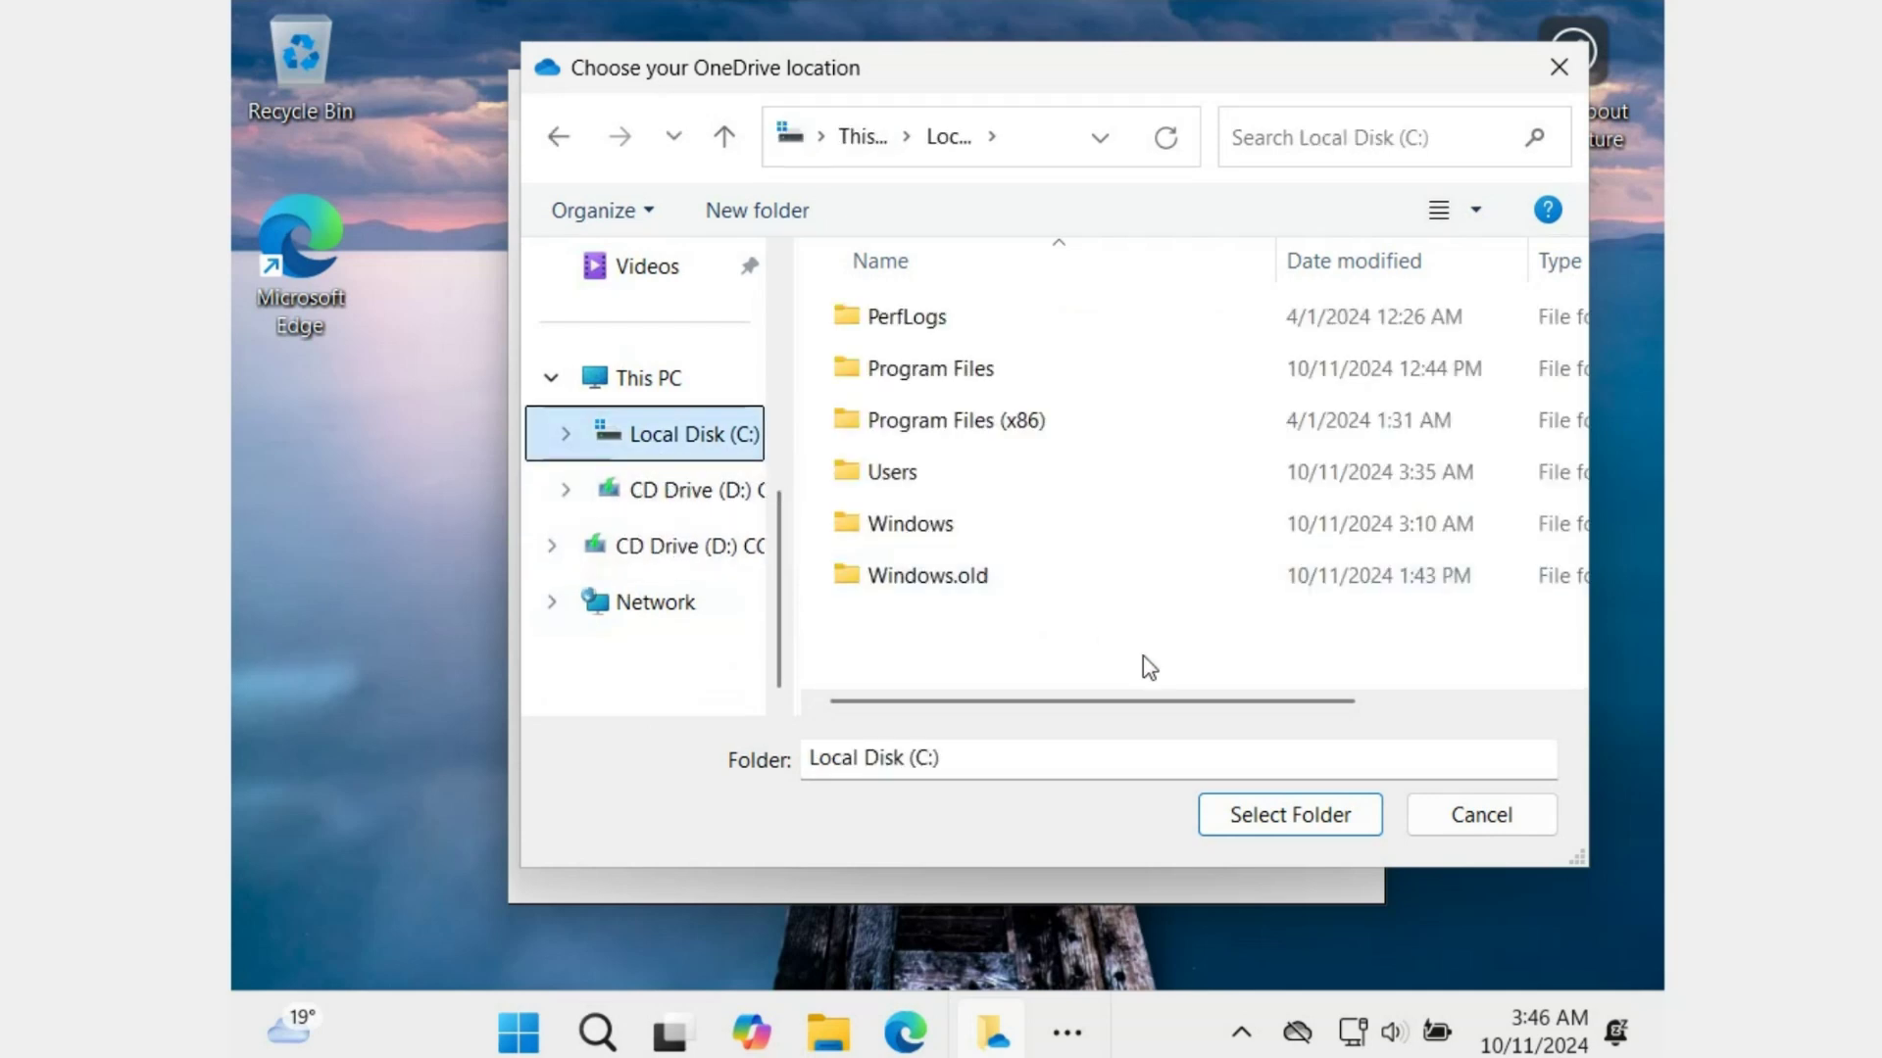
{"action": "left_click", "coordinate": [1285, 809]}
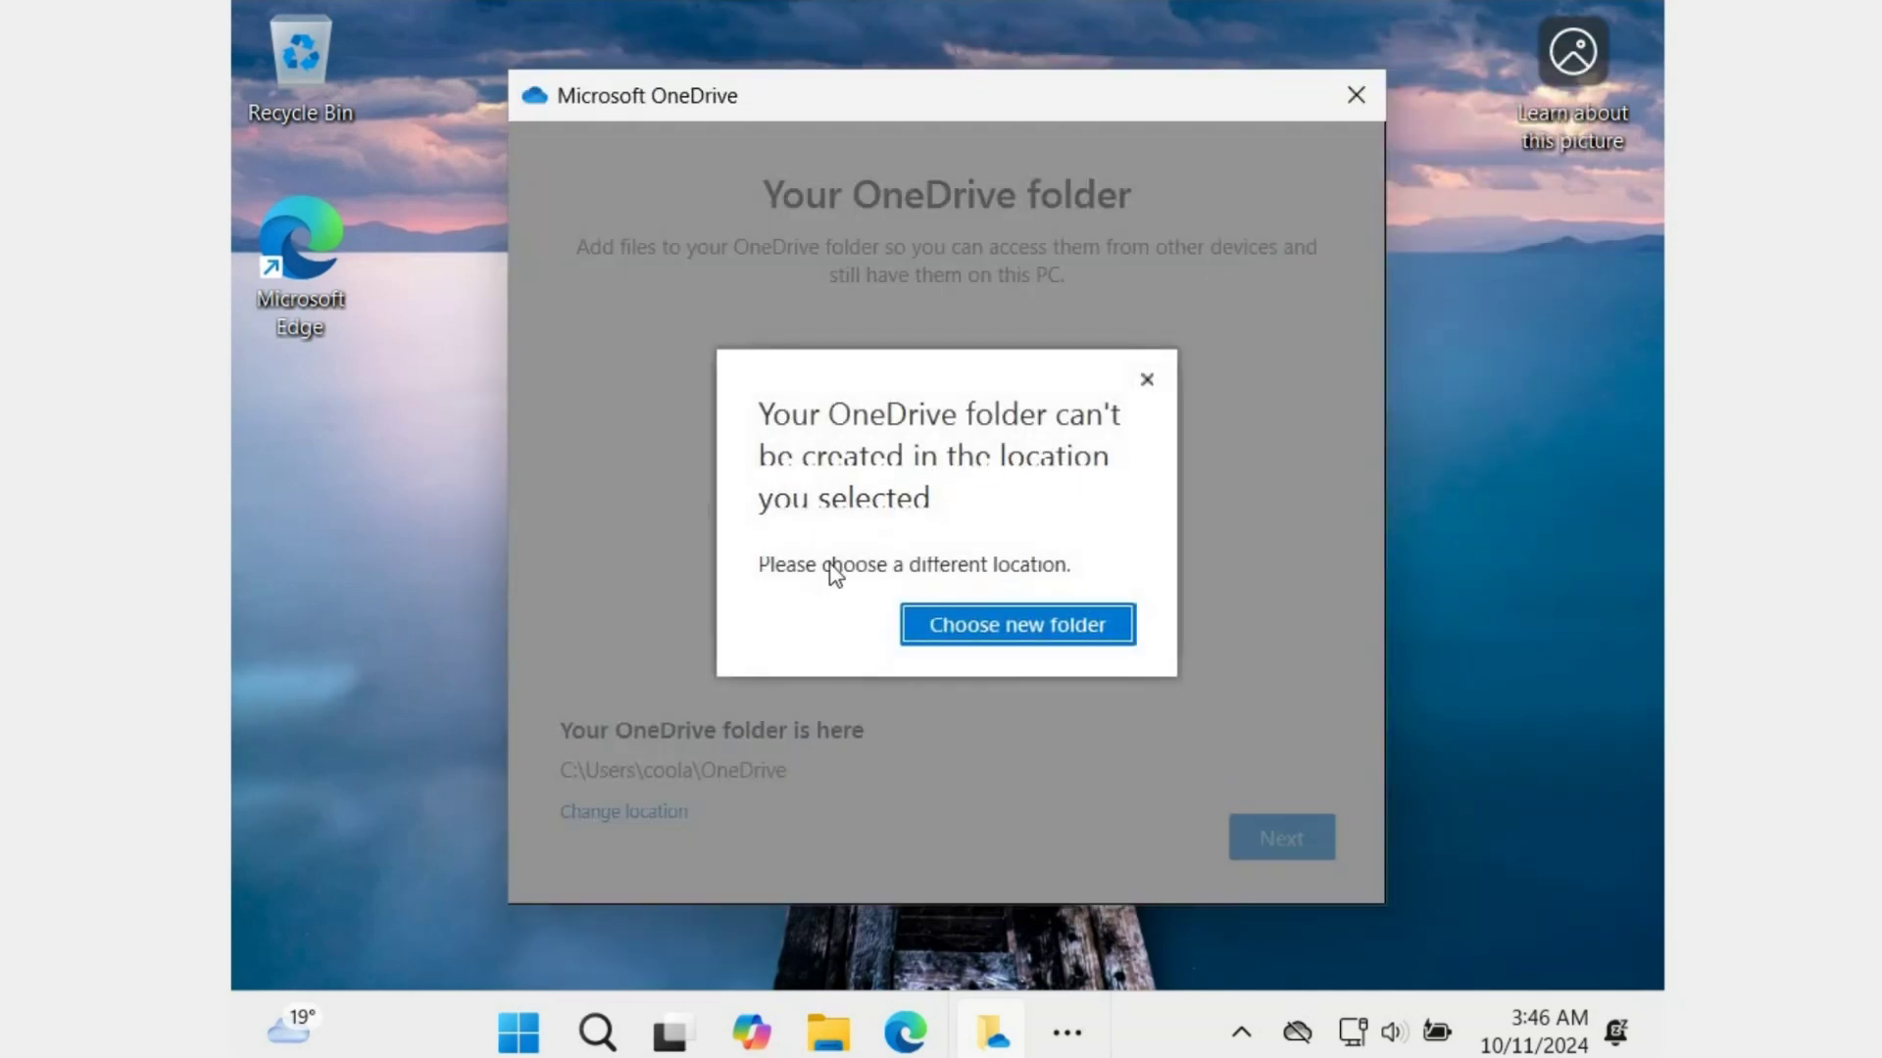
{"action": "left_click", "coordinate": [1018, 624]}
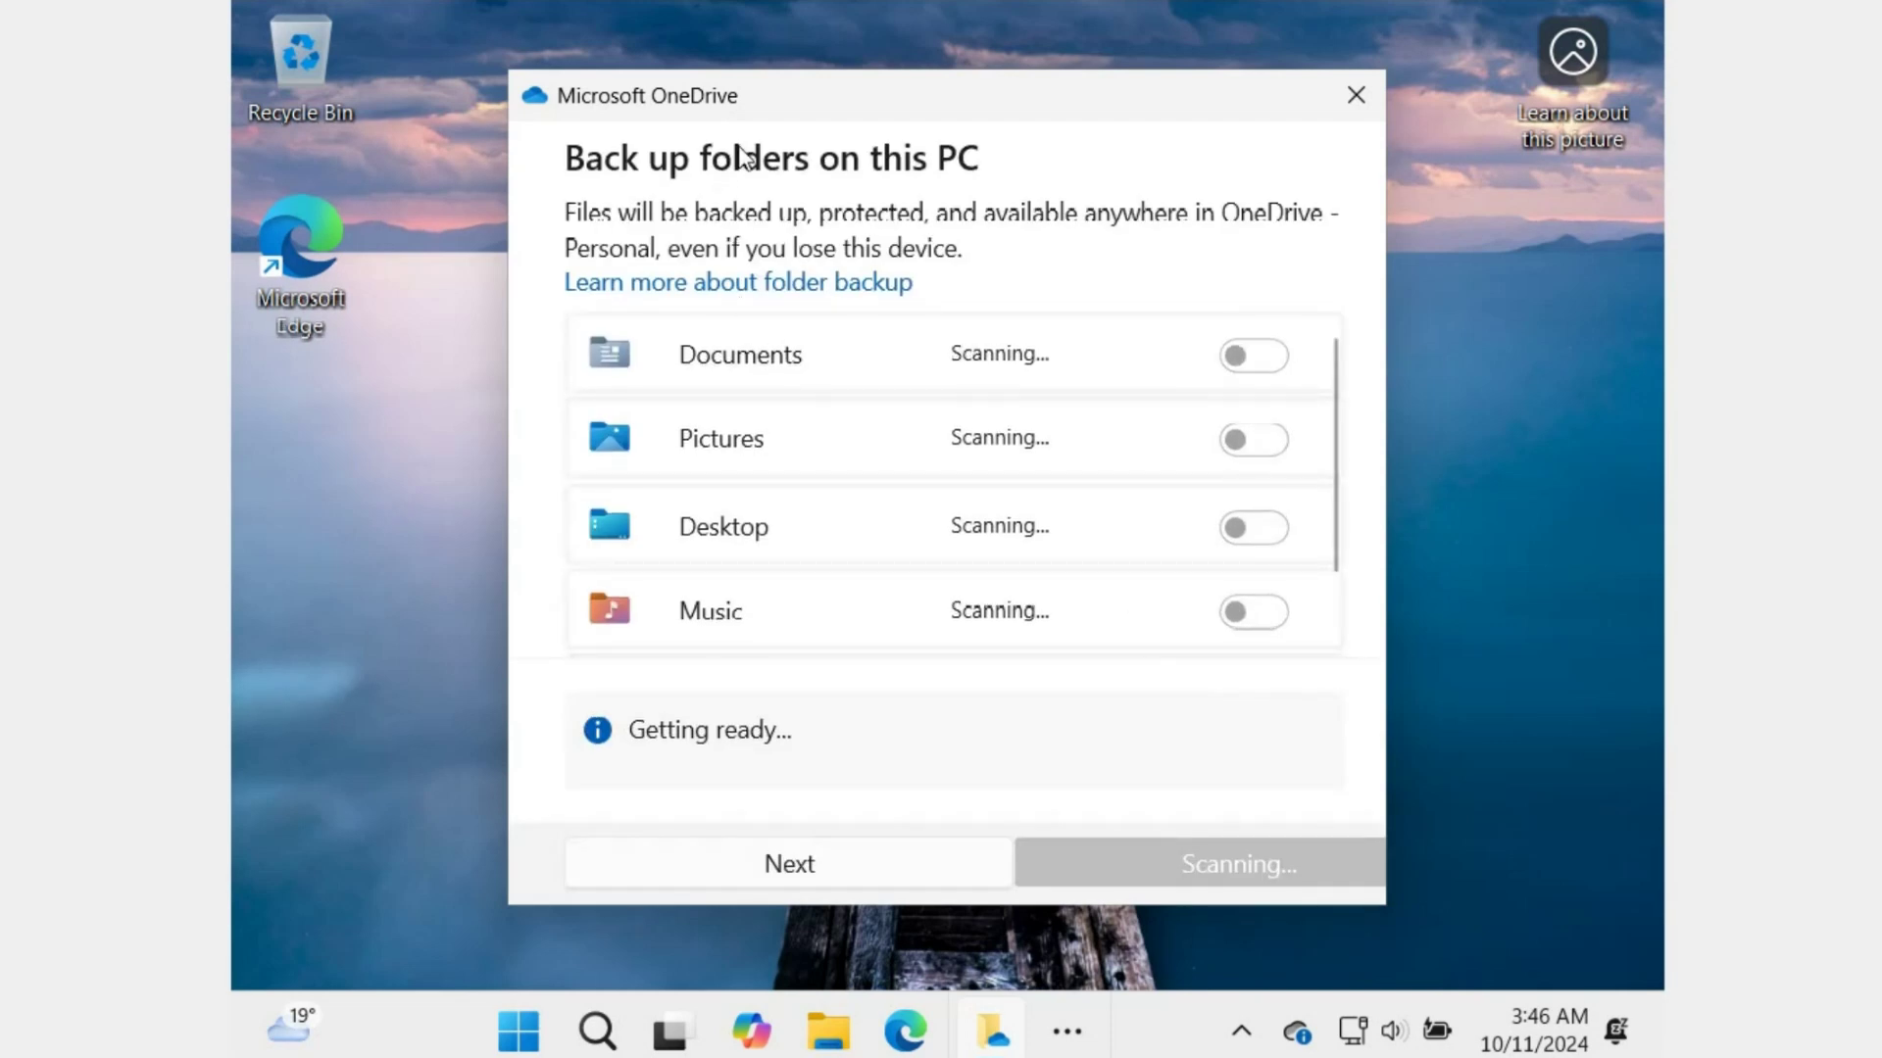
- Skip folder backup, move past the intro, sharing and Files On Demand pages, postpone the mobile app
{"action": "scroll", "coordinate": [758, 500], "scroll_direction": "down", "scroll_amount": 1}
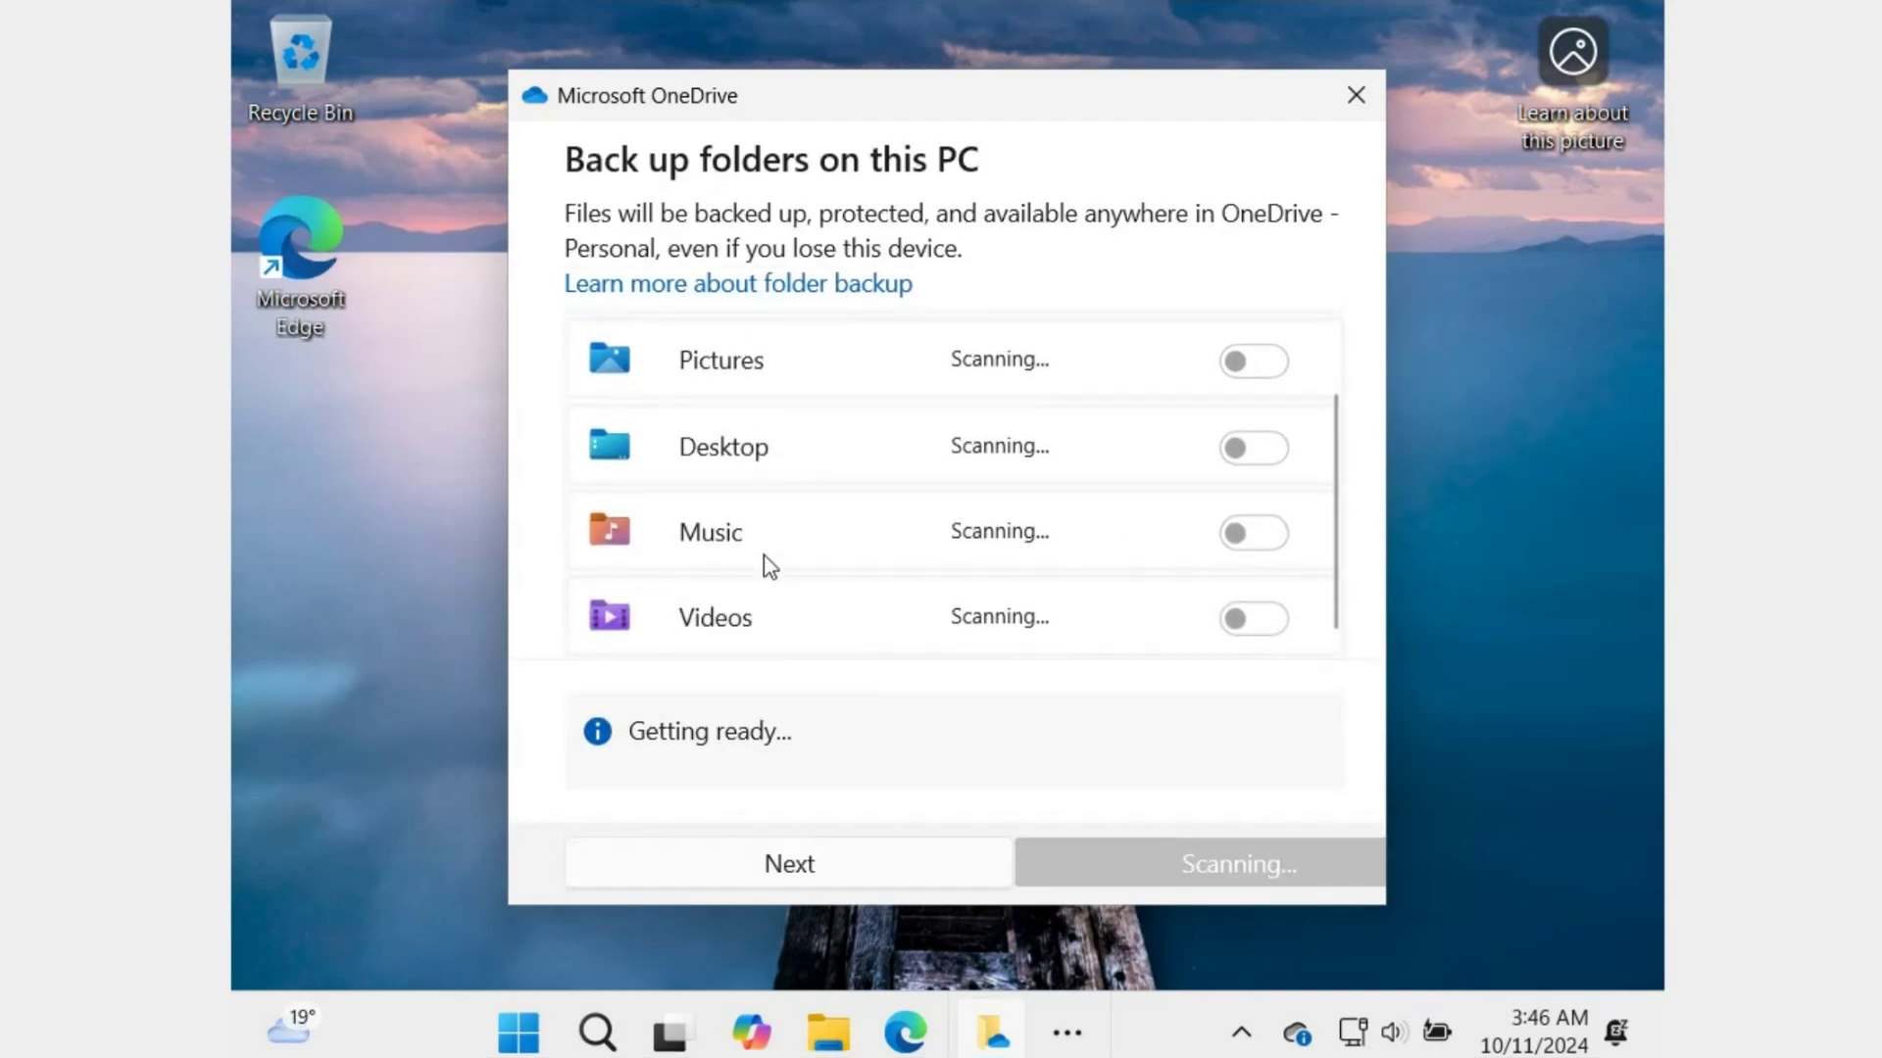
{"action": "left_click", "coordinate": [789, 863]}
{"action": "left_click", "coordinate": [1295, 833]}
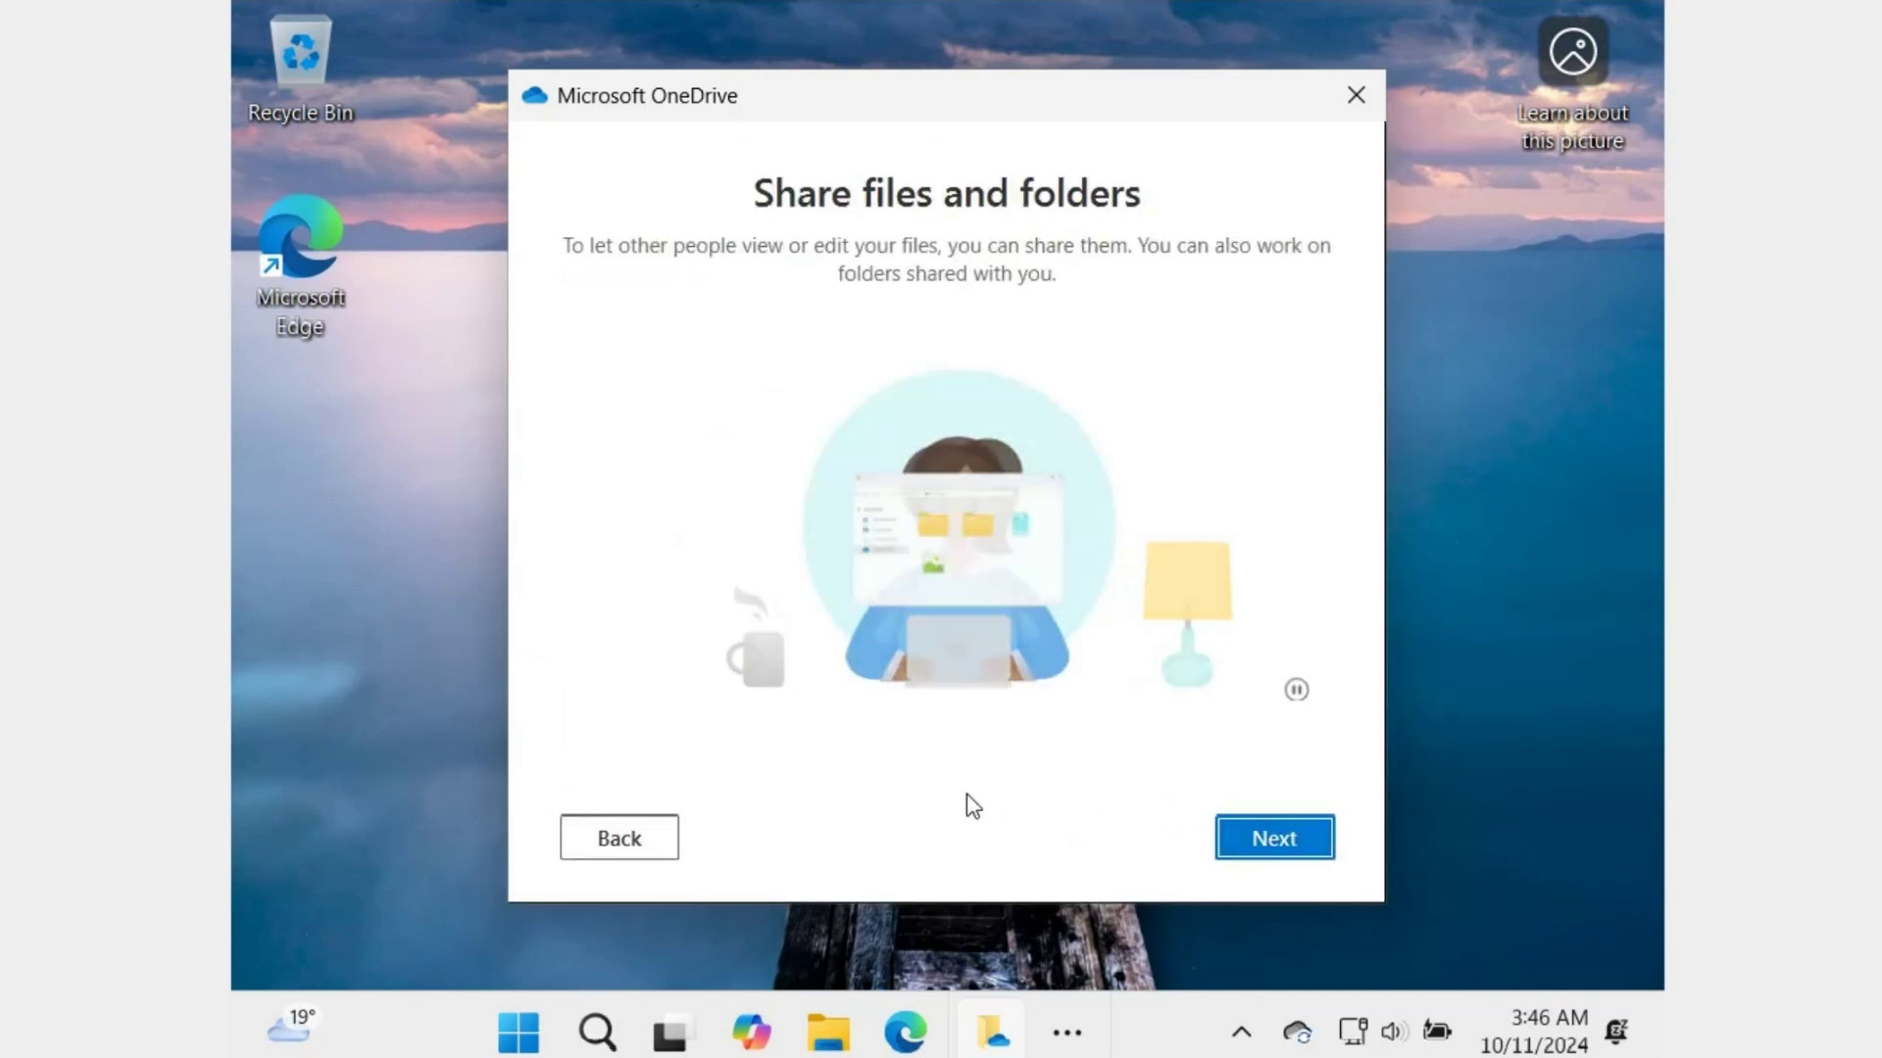
{"action": "left_click", "coordinate": [1303, 835]}
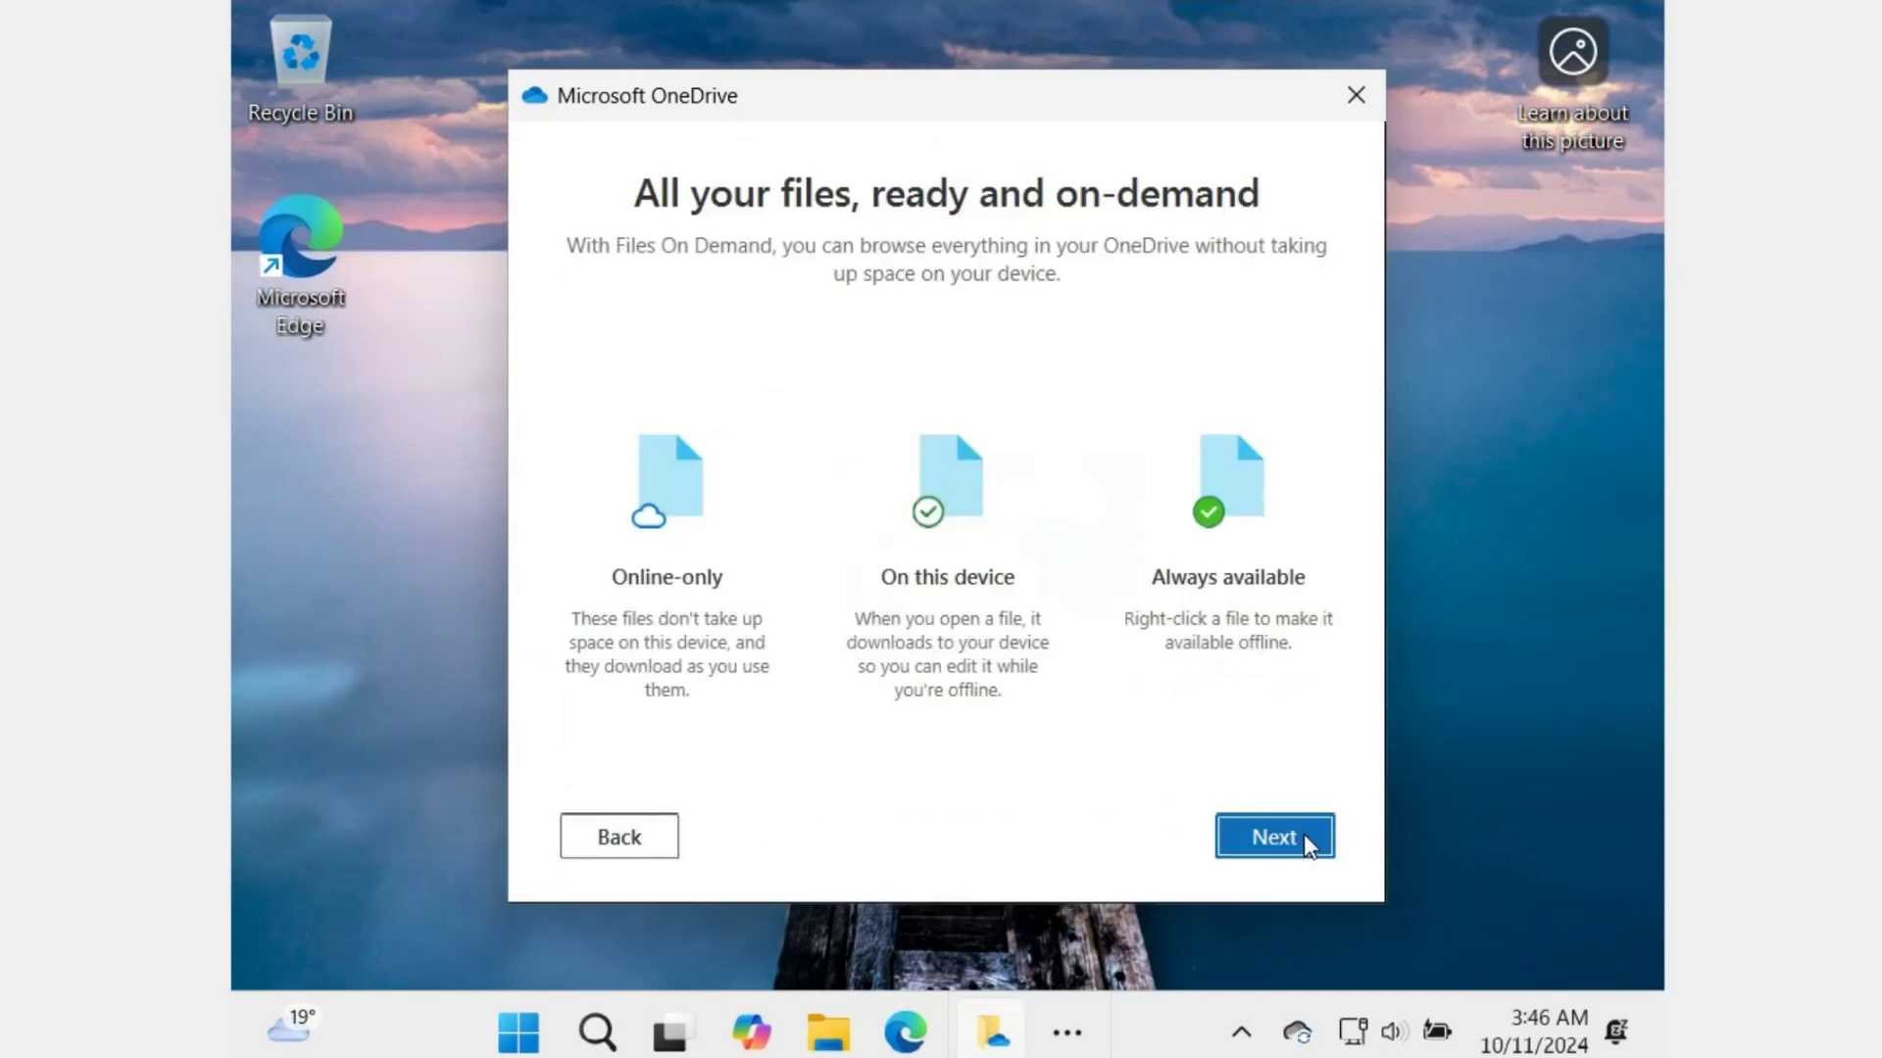
{"action": "left_click", "coordinate": [1275, 840]}
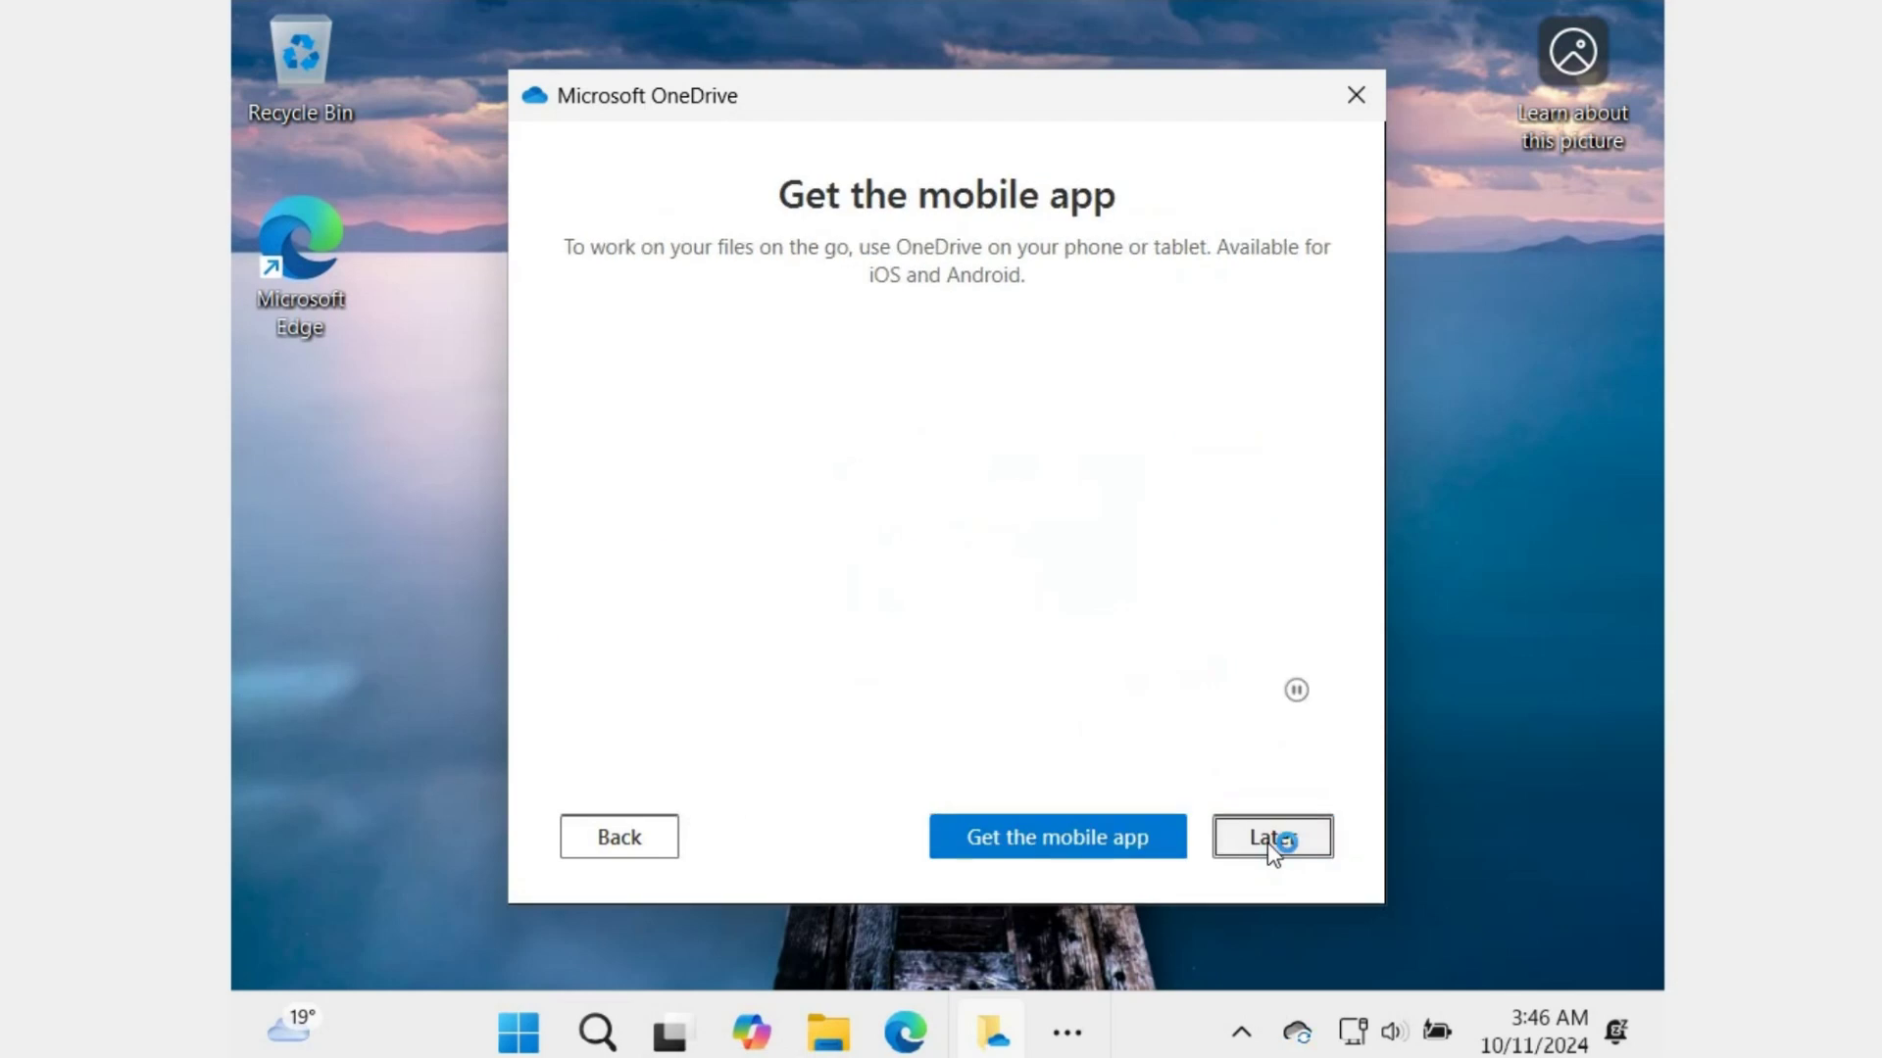
{"action": "left_click", "coordinate": [1262, 835]}
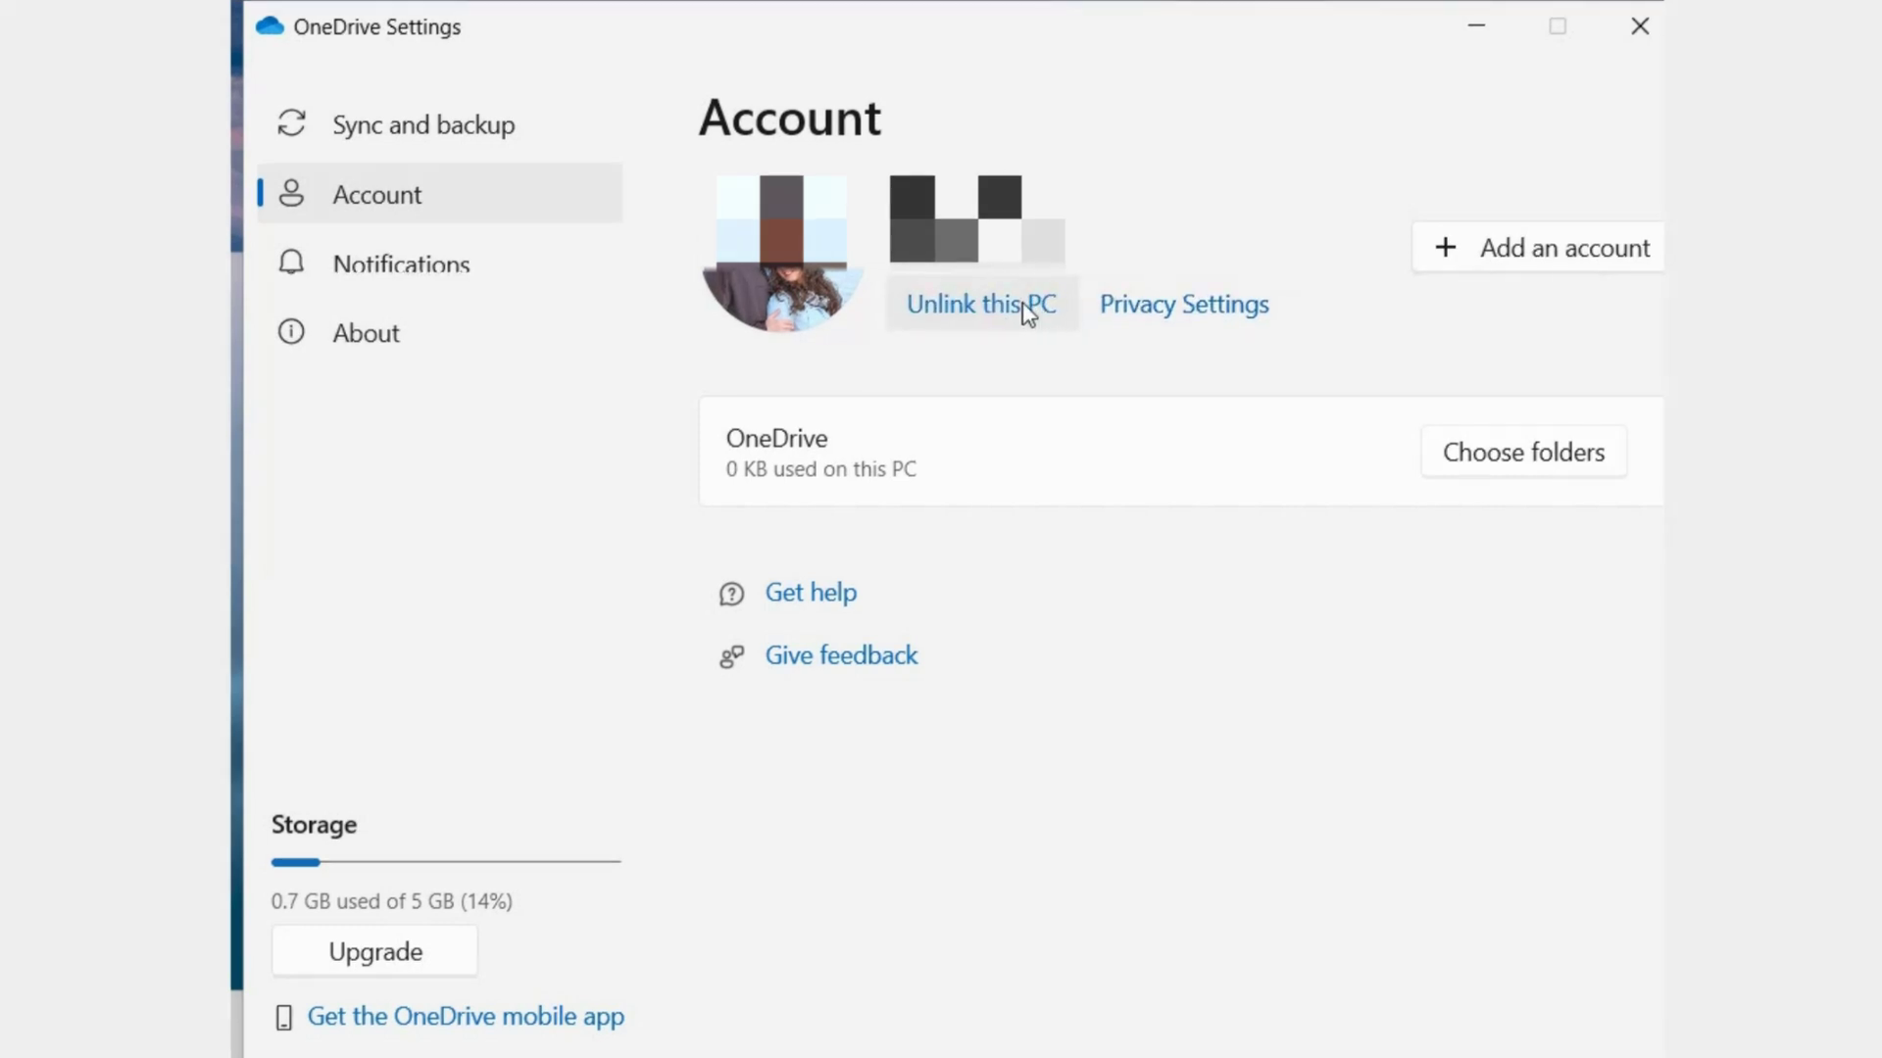
- Unlink this PC from the OneDrive account and quit OneDrive, confirming both
{"action": "left_click", "coordinate": [1022, 305]}
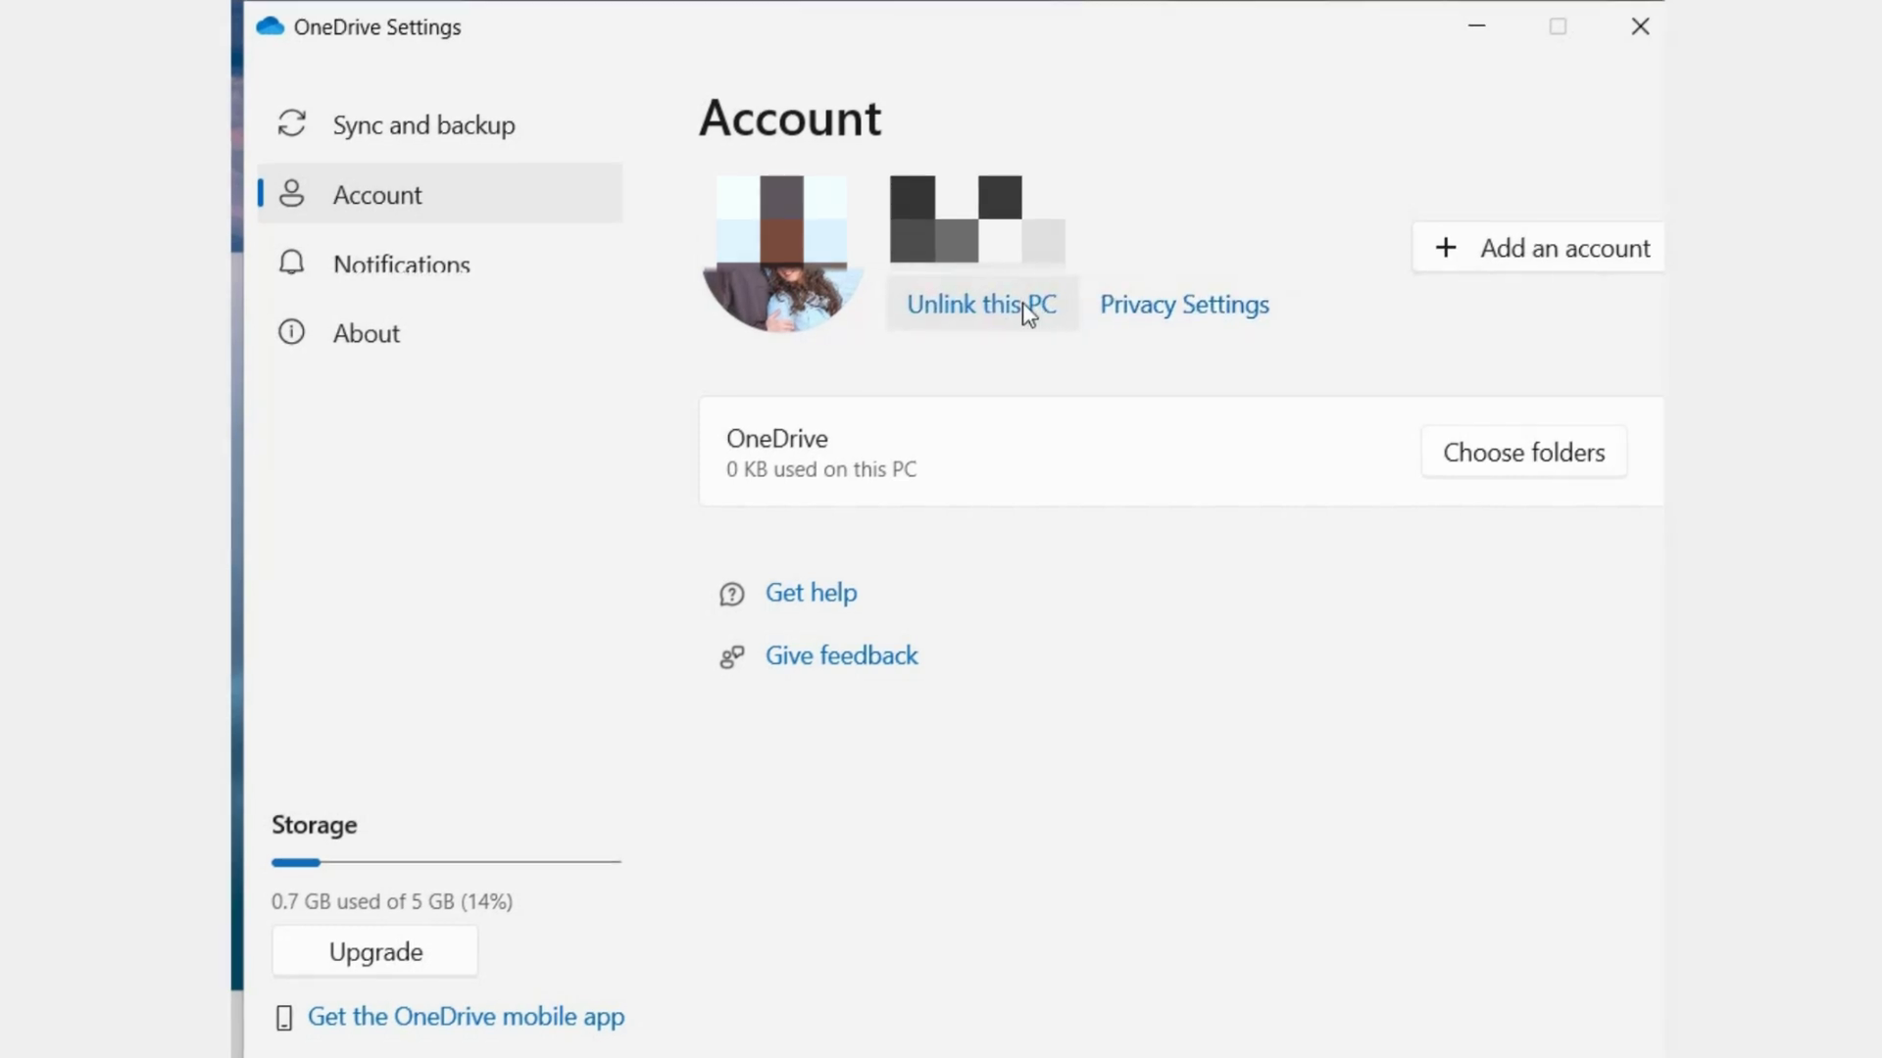
{"action": "left_click", "coordinate": [856, 521]}
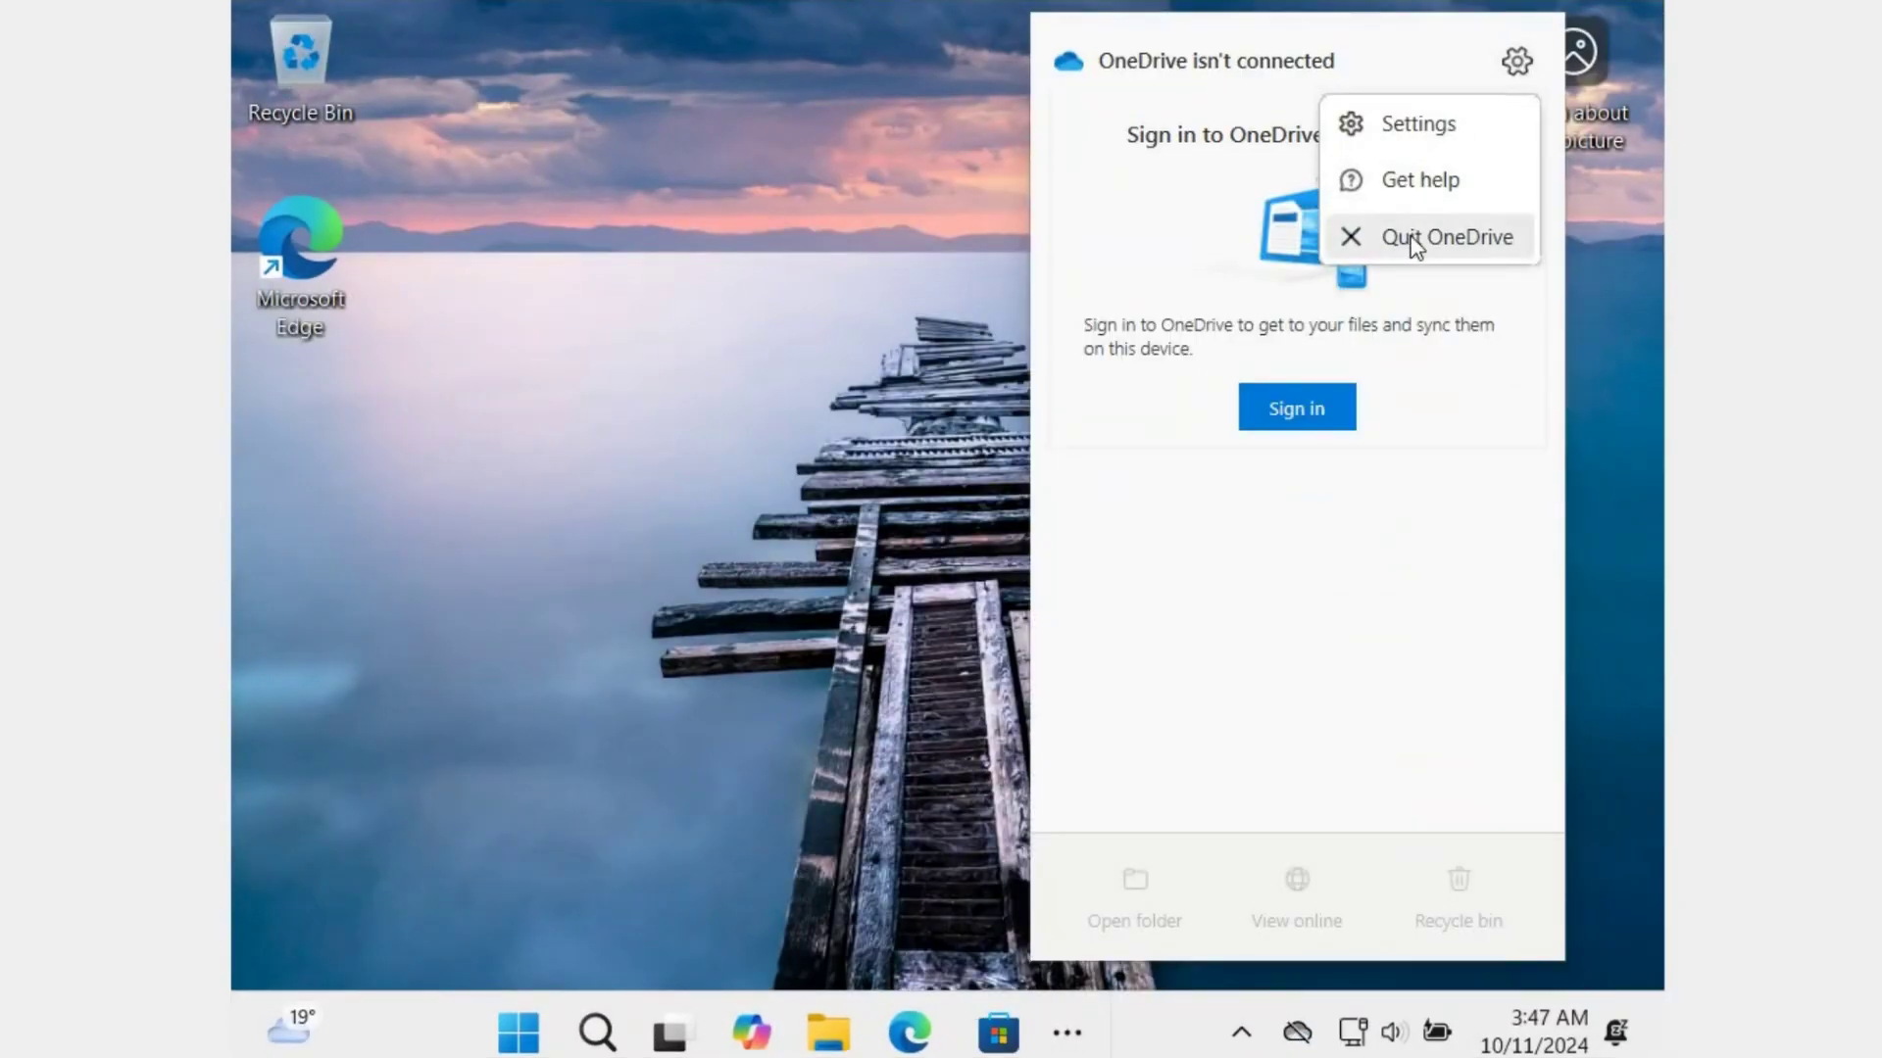
{"action": "left_click", "coordinate": [1414, 245]}
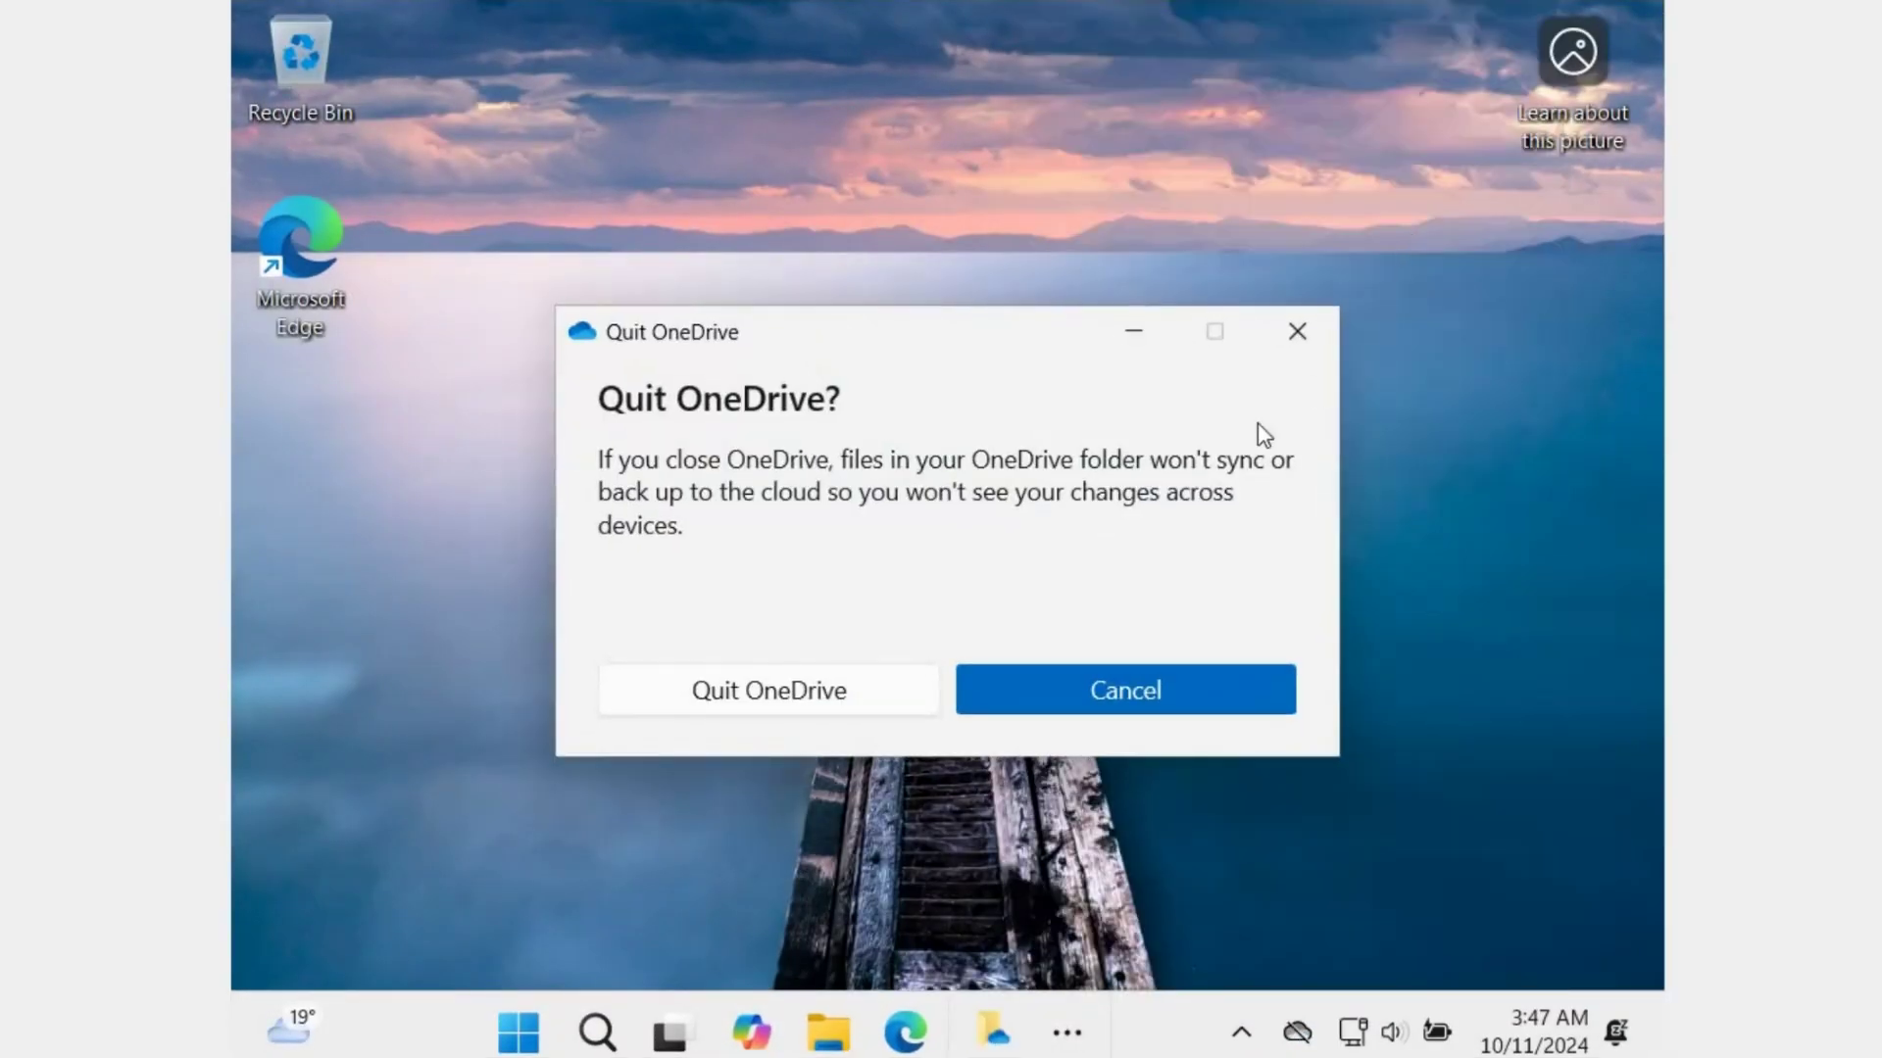
{"action": "left_click", "coordinate": [882, 681]}
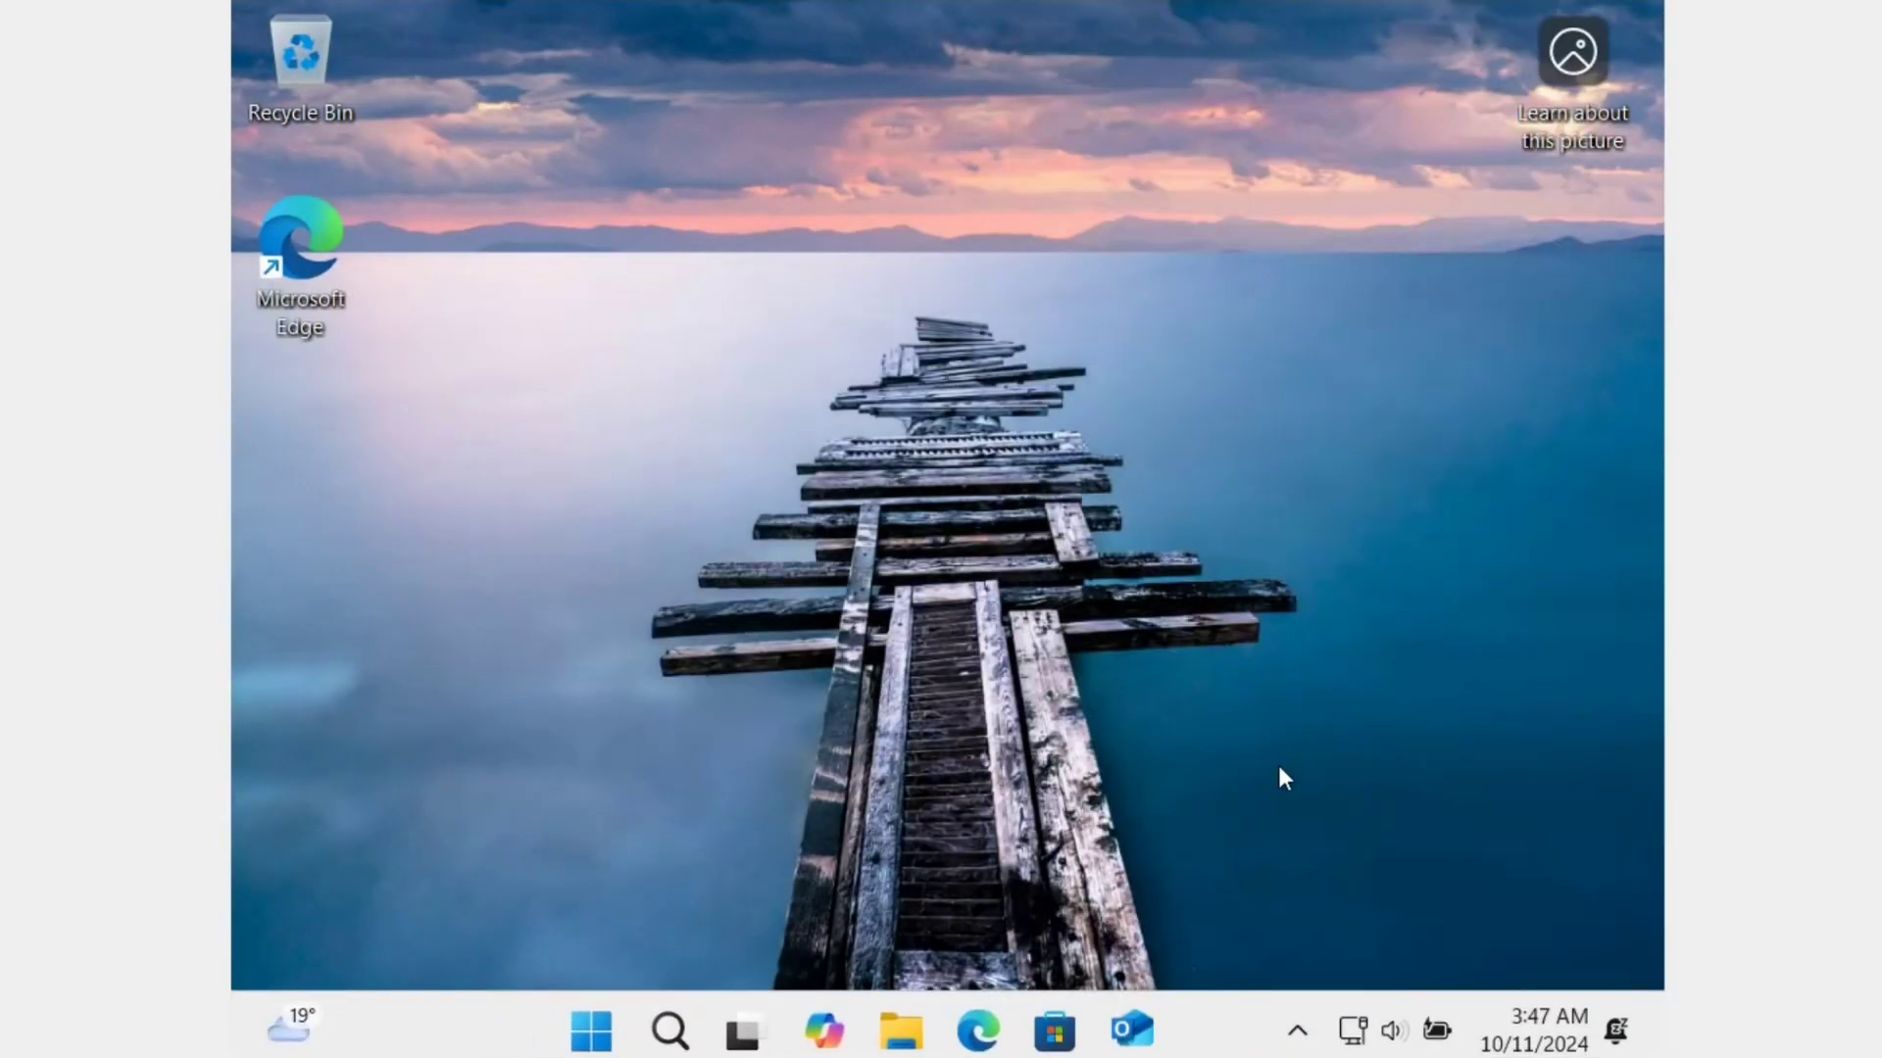
{"action": "left_click", "coordinate": [1298, 1037]}
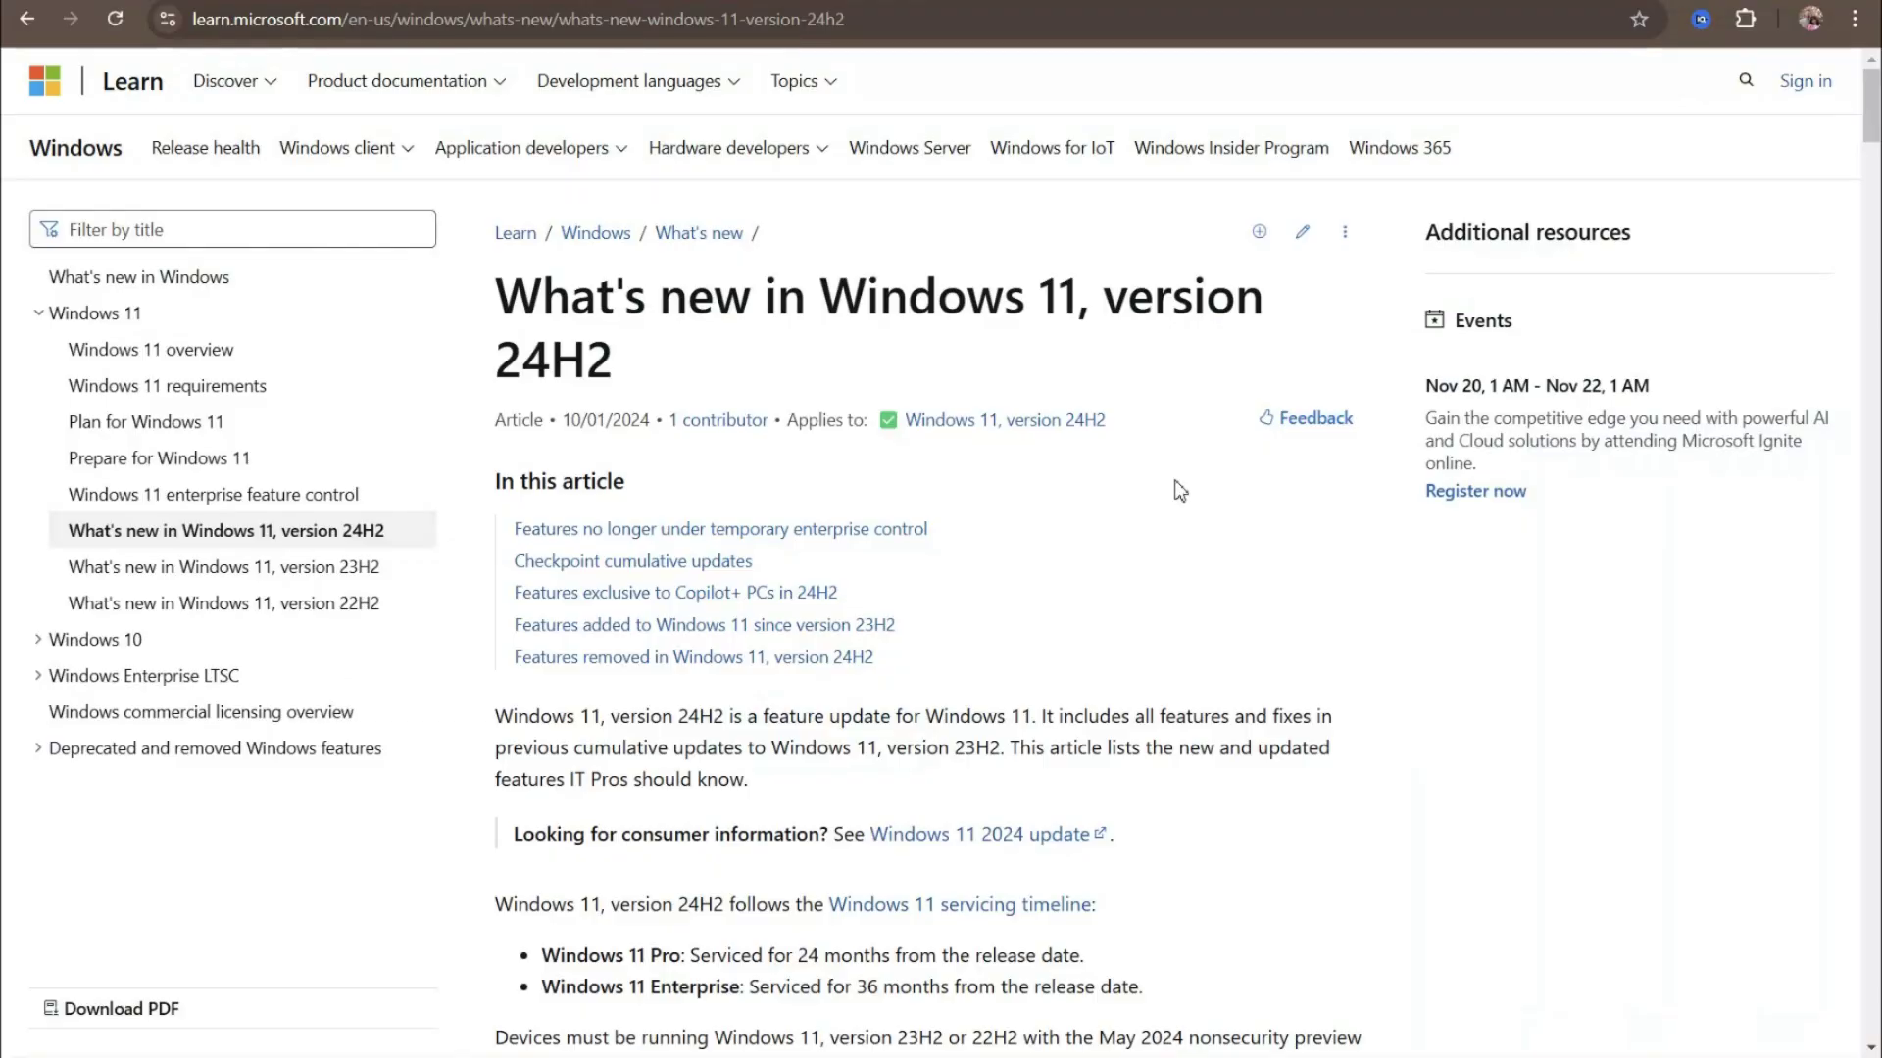
- Highlight the sentences on smaller checkpoint update packages and the prerequisite update
{"action": "scroll", "coordinate": [885, 592], "scroll_direction": "down", "scroll_amount": 3}
{"action": "scroll", "coordinate": [886, 592], "scroll_direction": "down", "scroll_amount": 15}
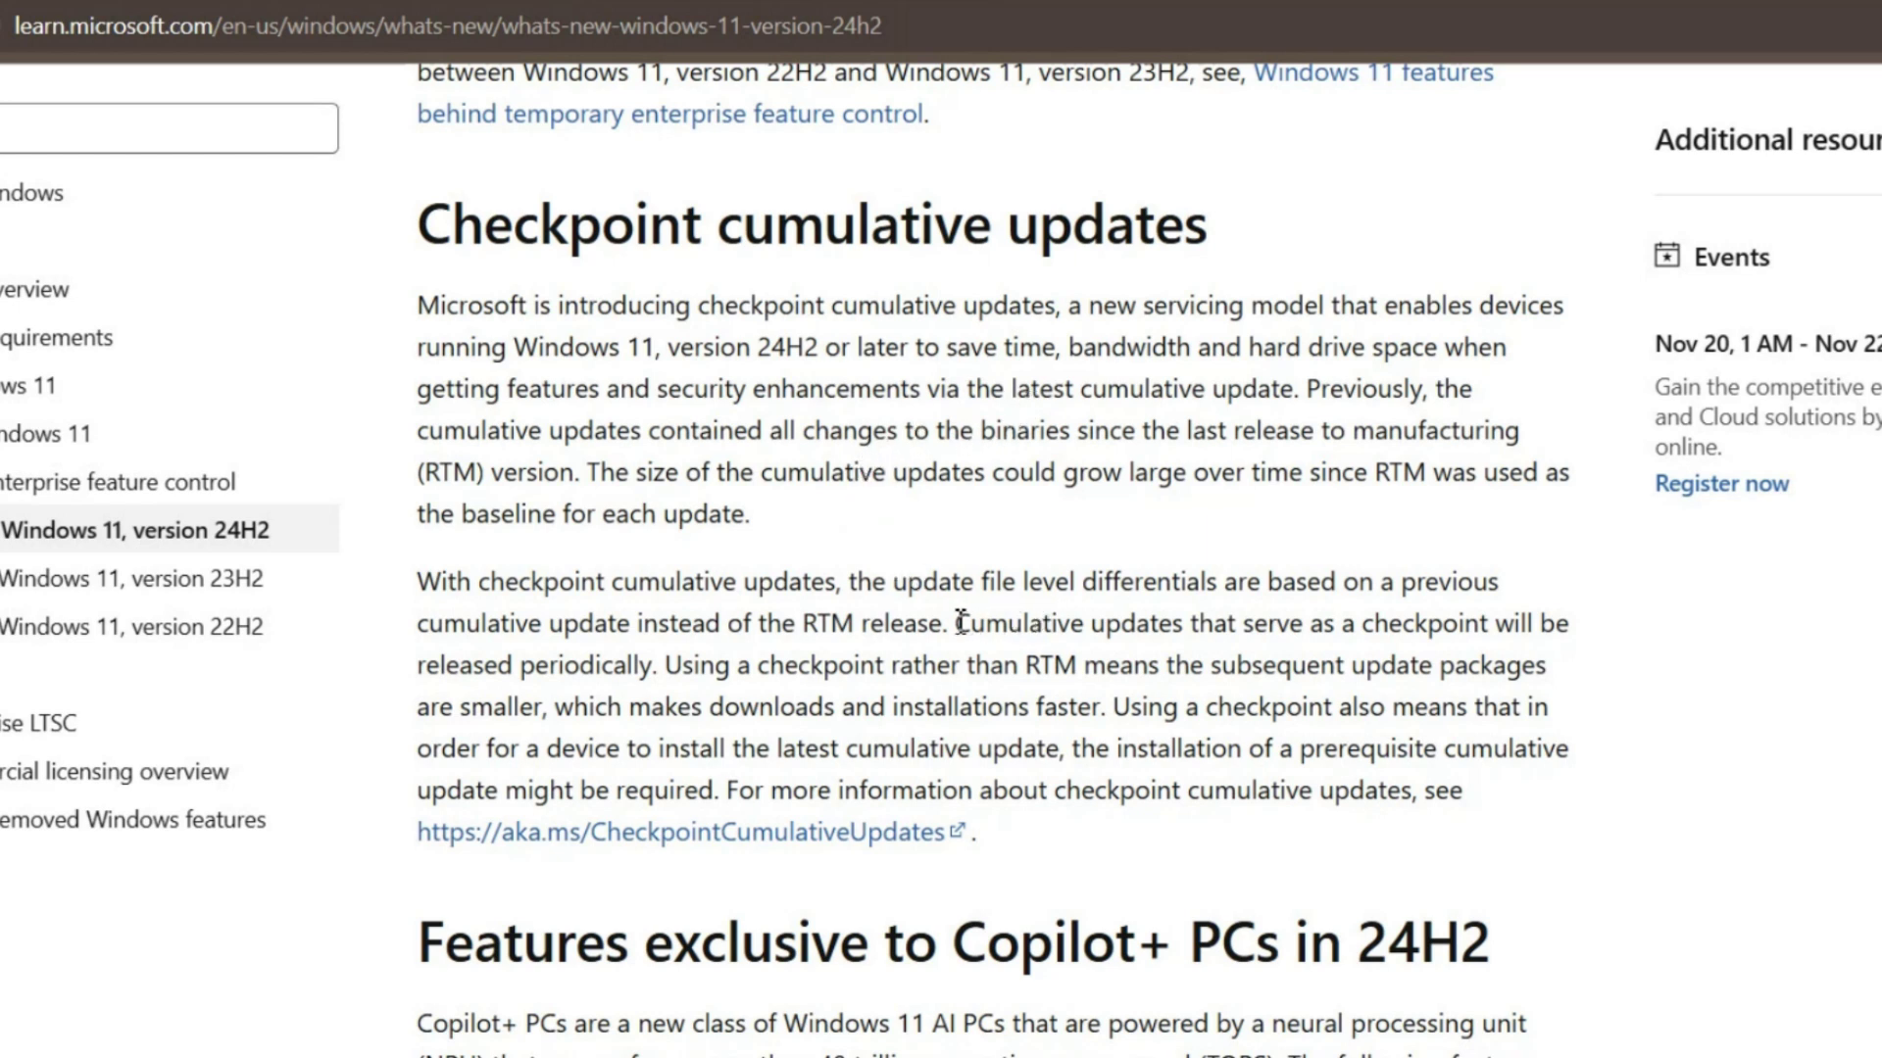
{"action": "left_click_drag", "start_coordinate": [957, 624], "coordinate": [1117, 704]}
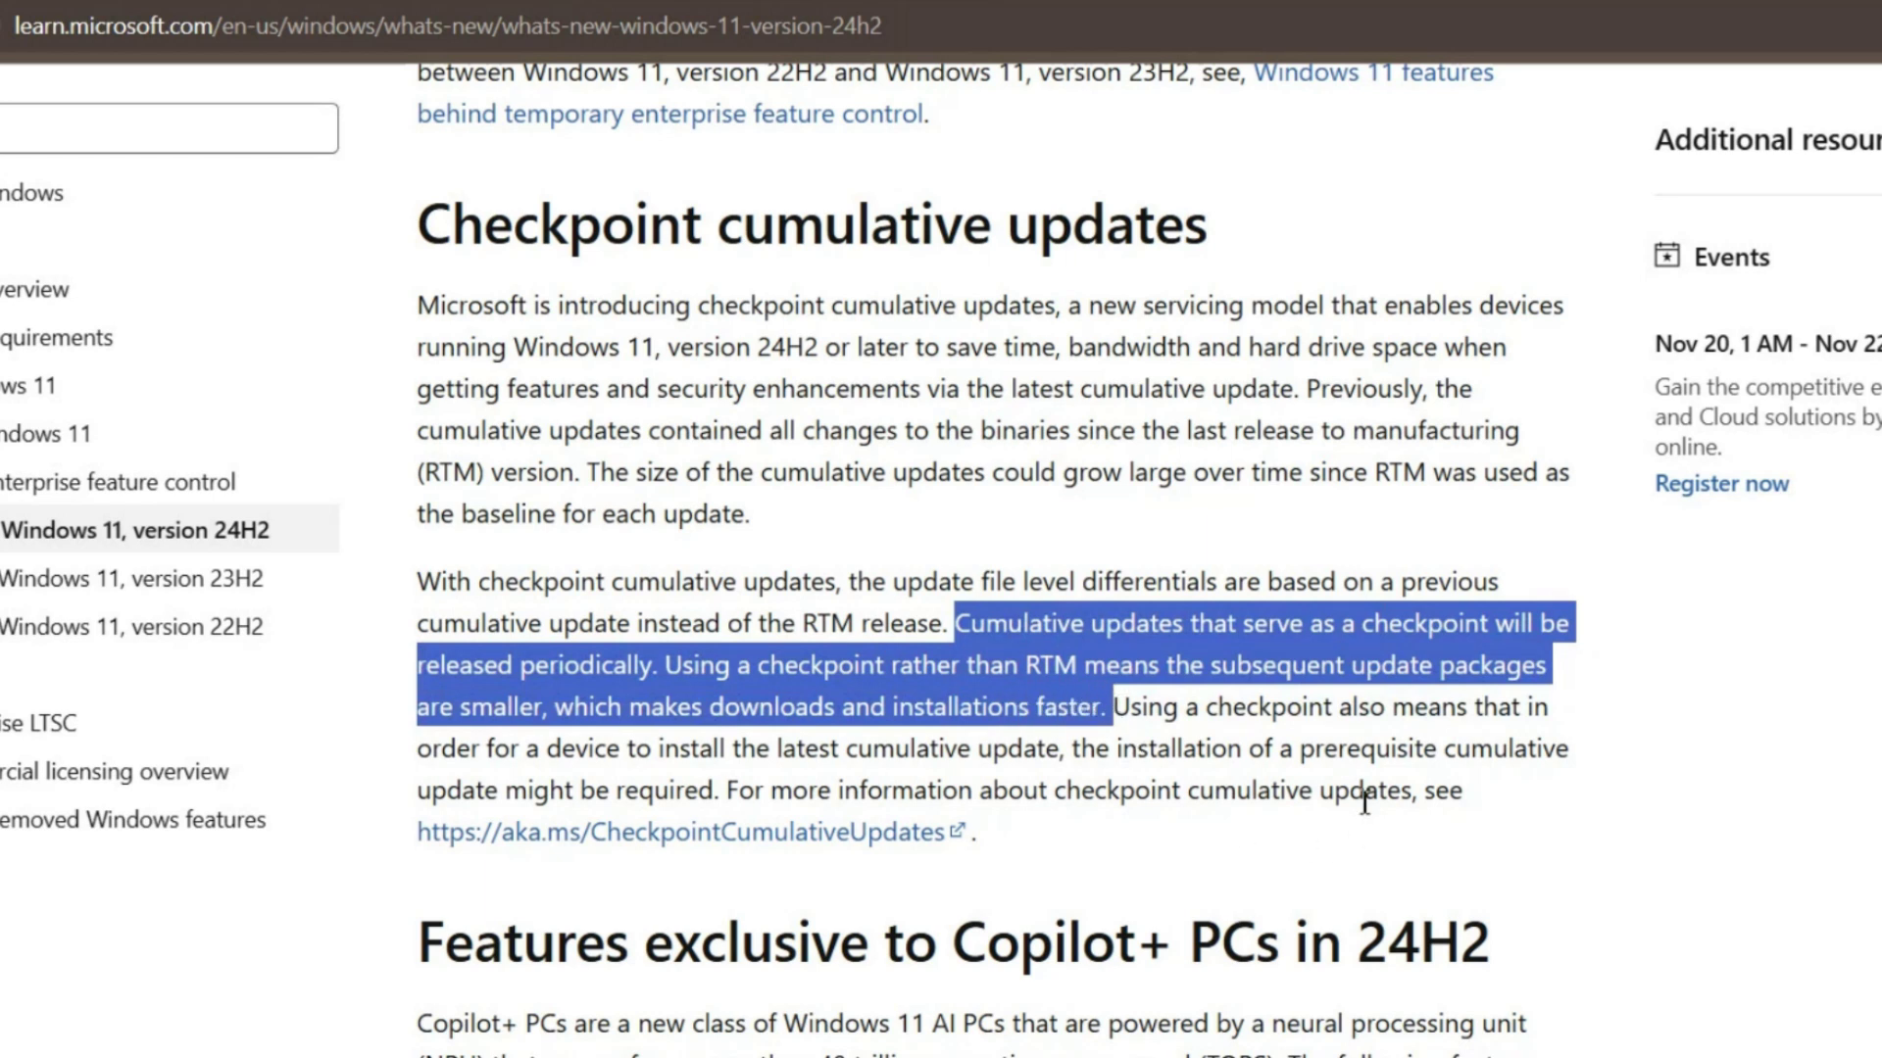
{"action": "left_click", "coordinate": [1350, 748]}
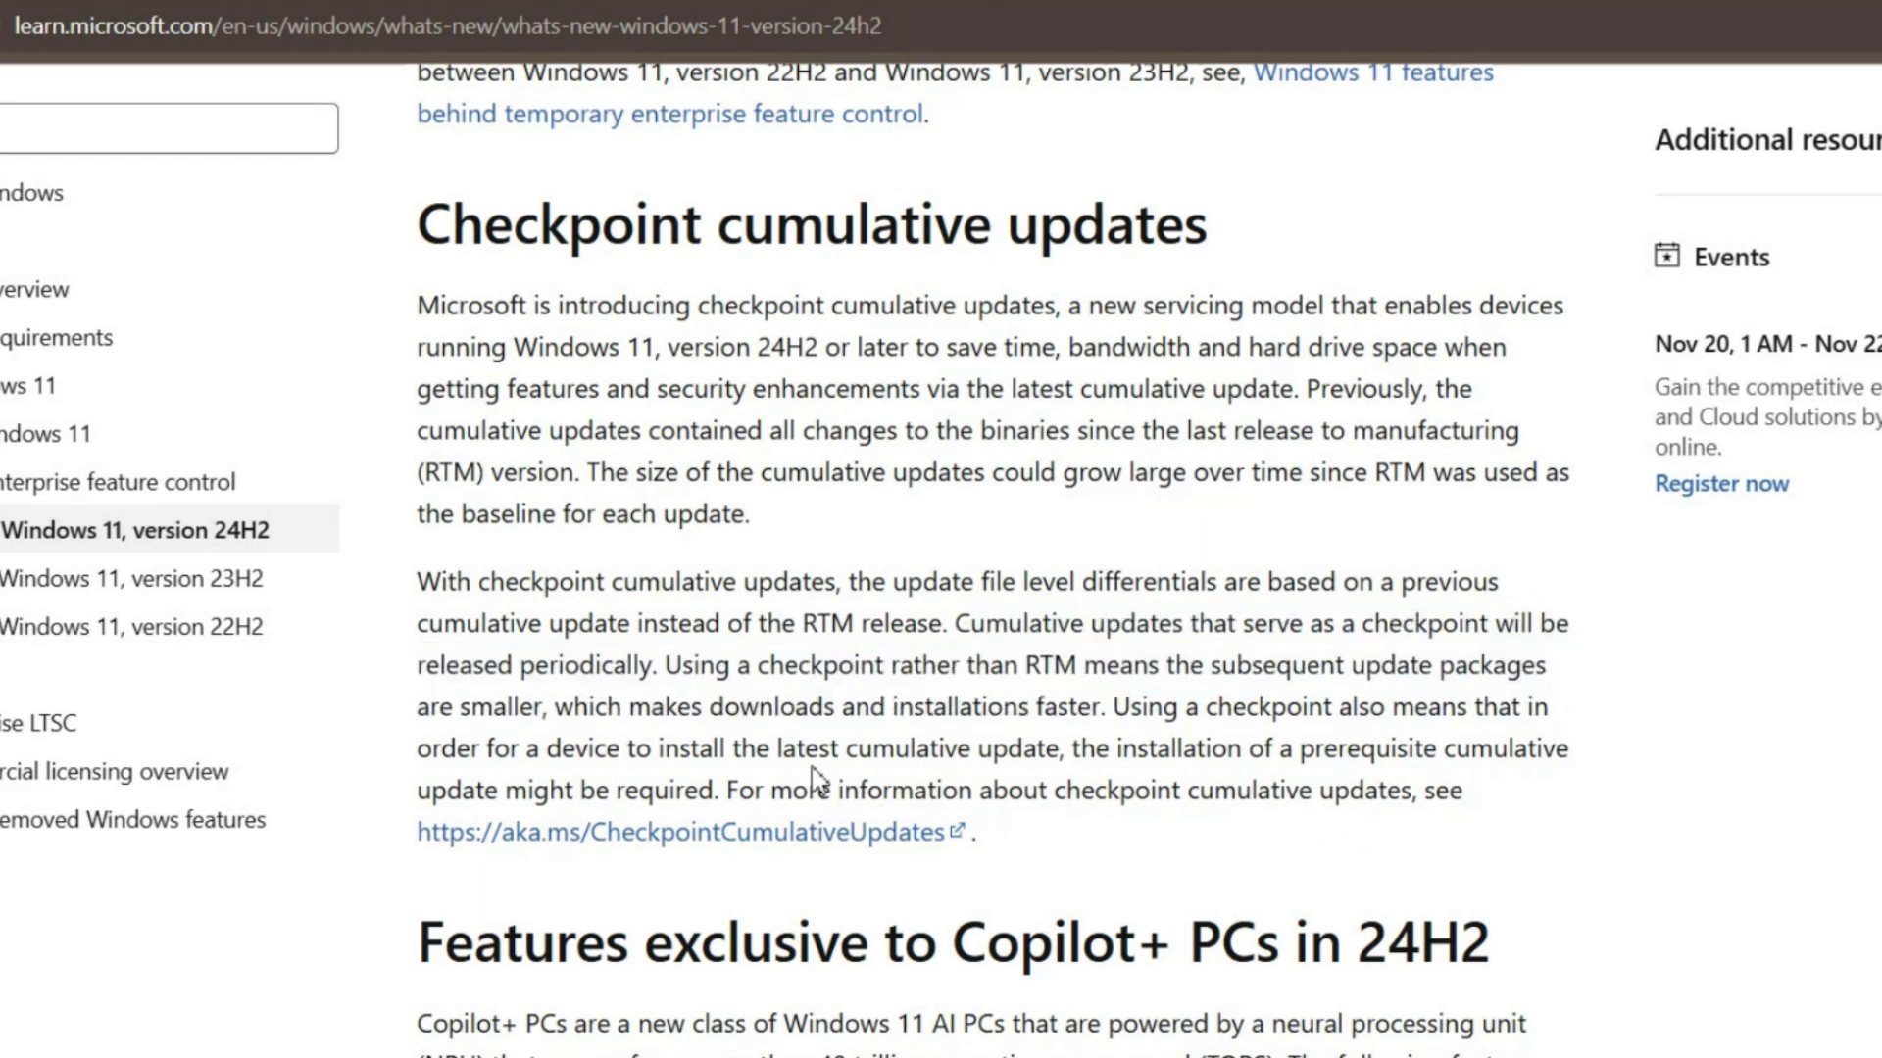
{"action": "left_click_drag", "start_coordinate": [779, 746], "coordinate": [719, 796]}
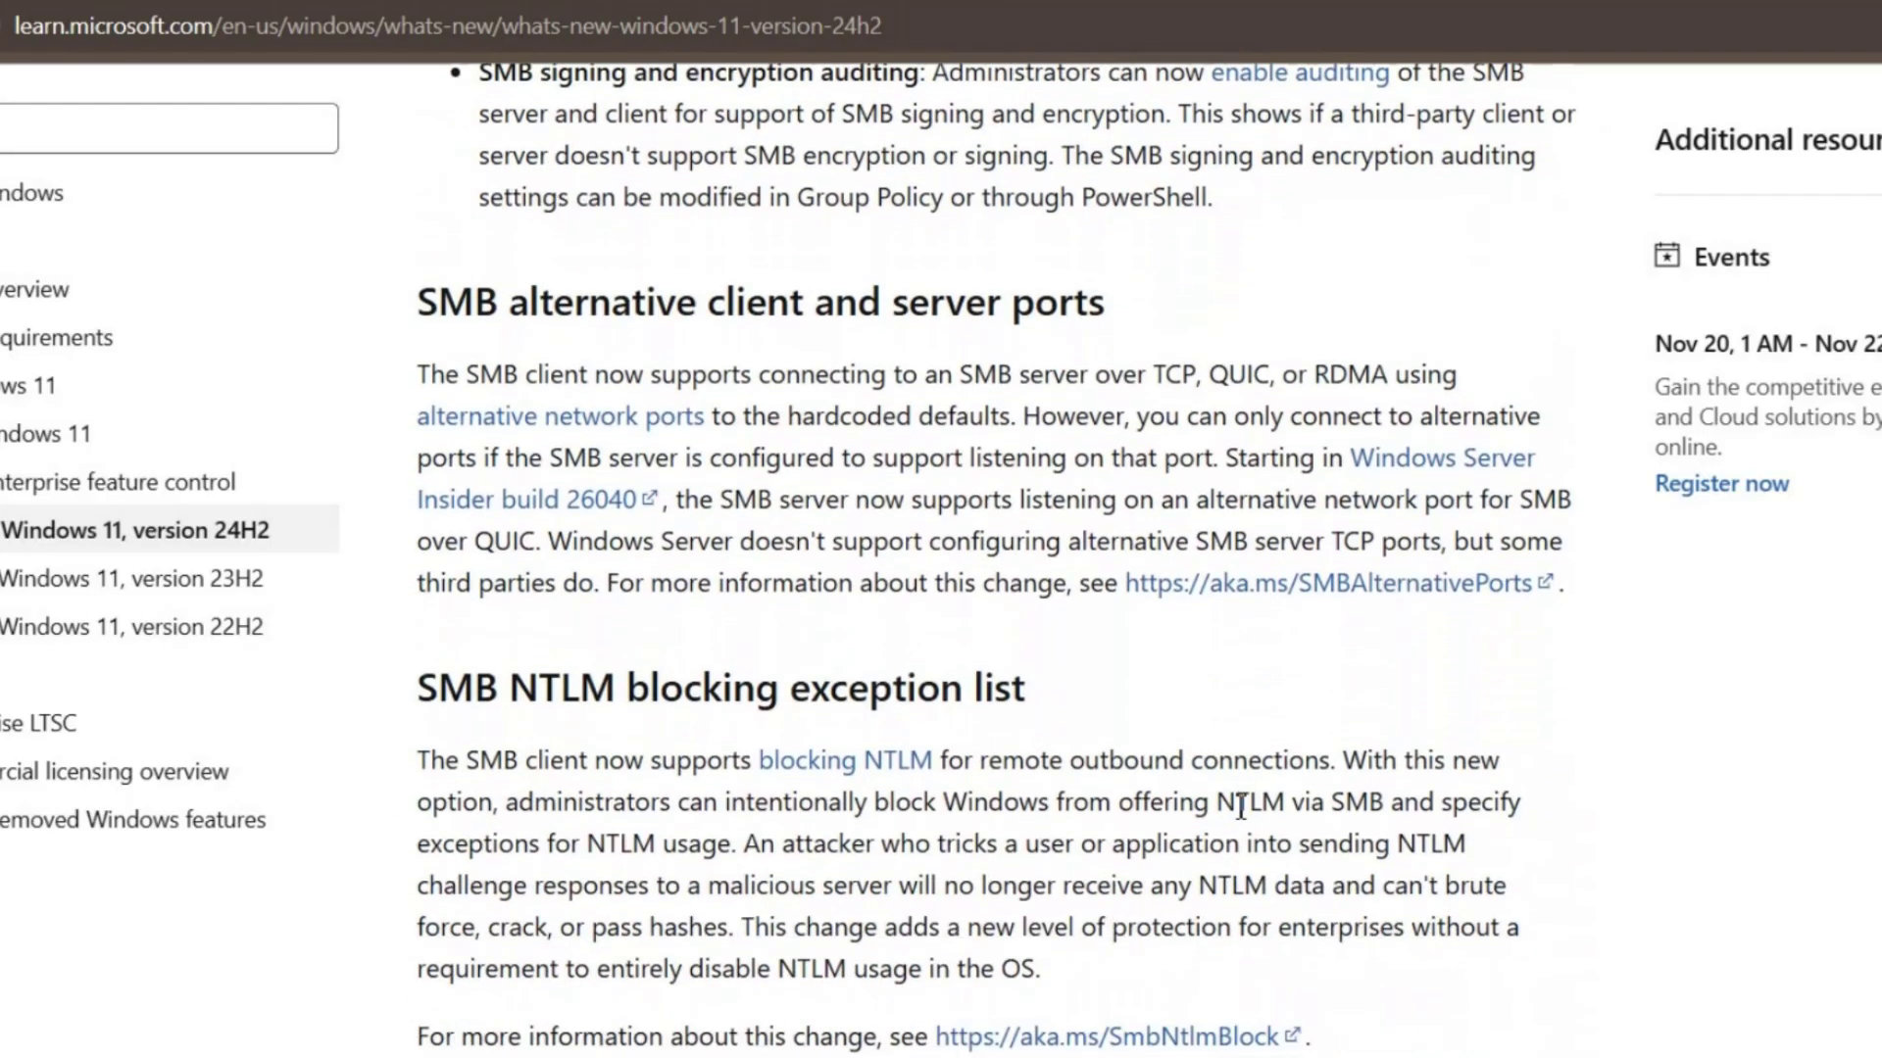
- Scroll through the article's SMB, LSA and LAPS sections
{"action": "scroll", "coordinate": [1240, 805], "scroll_direction": "down", "scroll_amount": 3}
{"action": "scroll", "coordinate": [1240, 805], "scroll_direction": "down", "scroll_amount": 15}
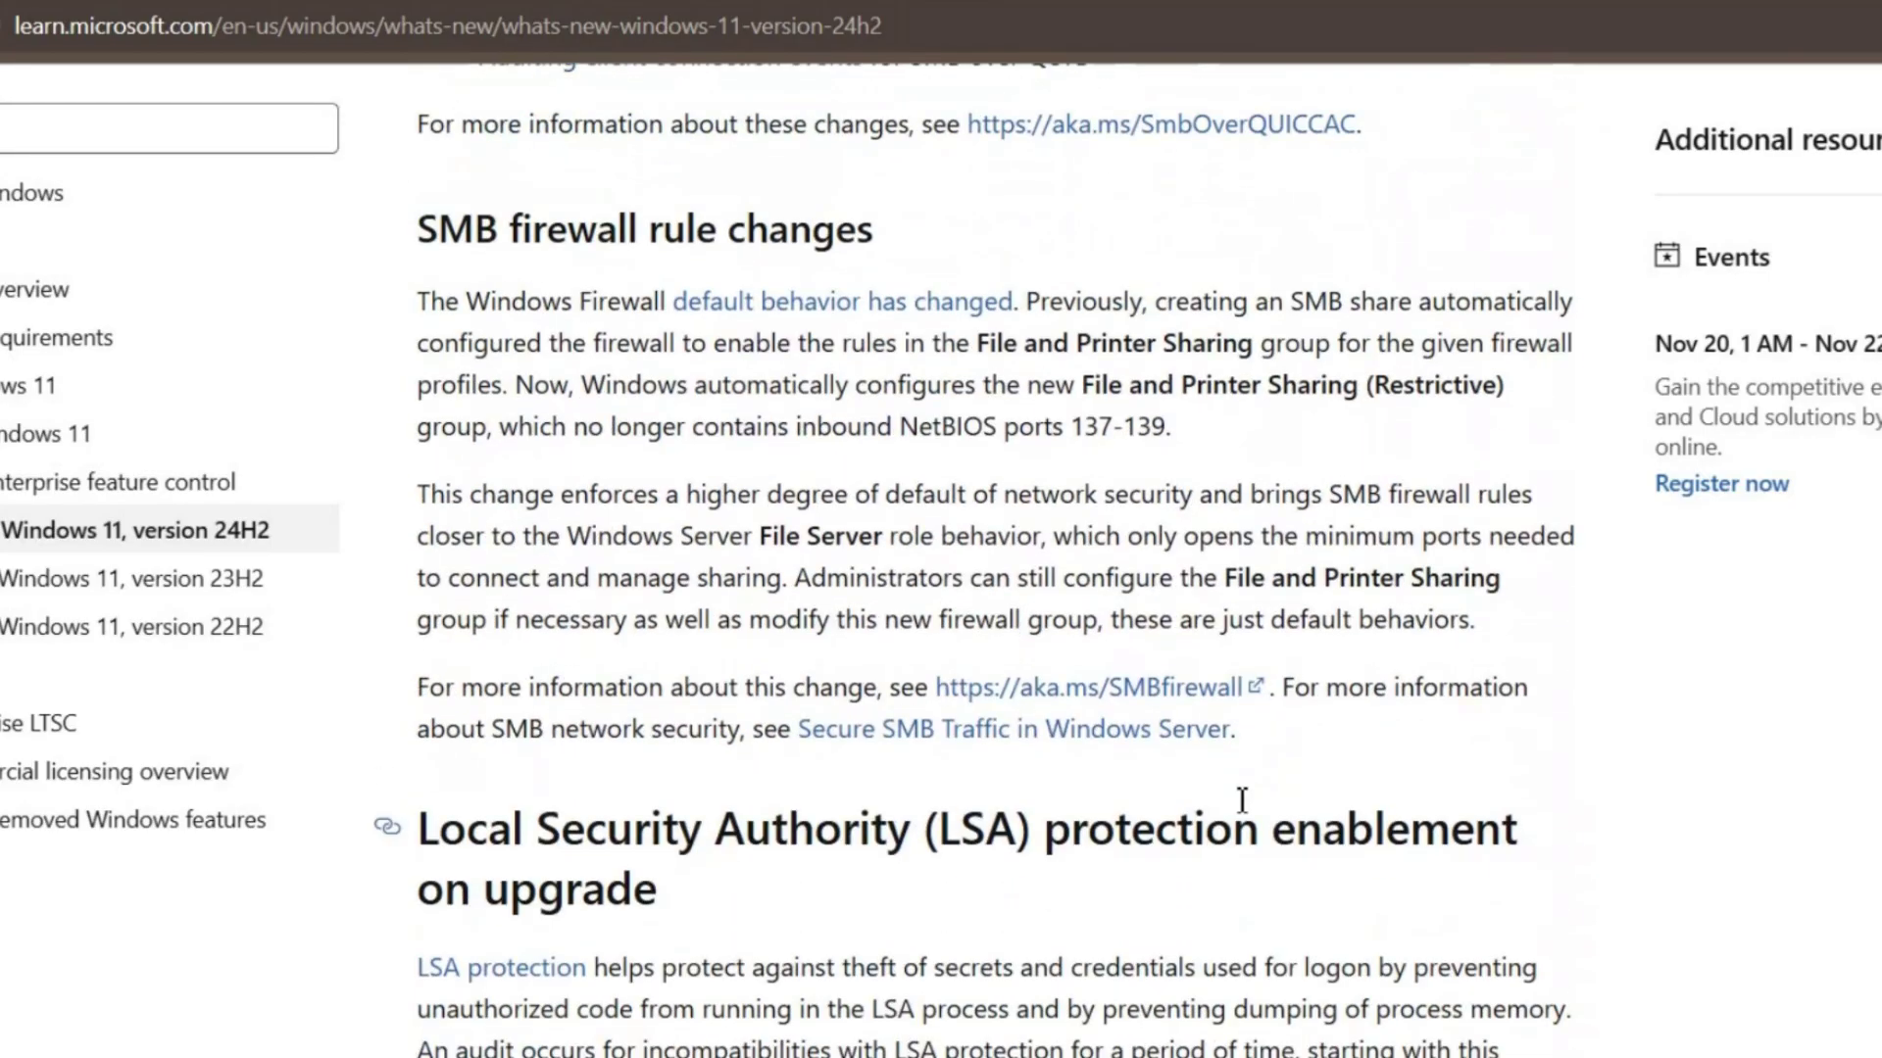
{"action": "scroll", "coordinate": [1240, 801], "scroll_direction": "up", "scroll_amount": 6}
{"action": "scroll", "coordinate": [1092, 782], "scroll_direction": "down", "scroll_amount": 8}
{"action": "scroll", "coordinate": [1254, 774], "scroll_direction": "down", "scroll_amount": 2}
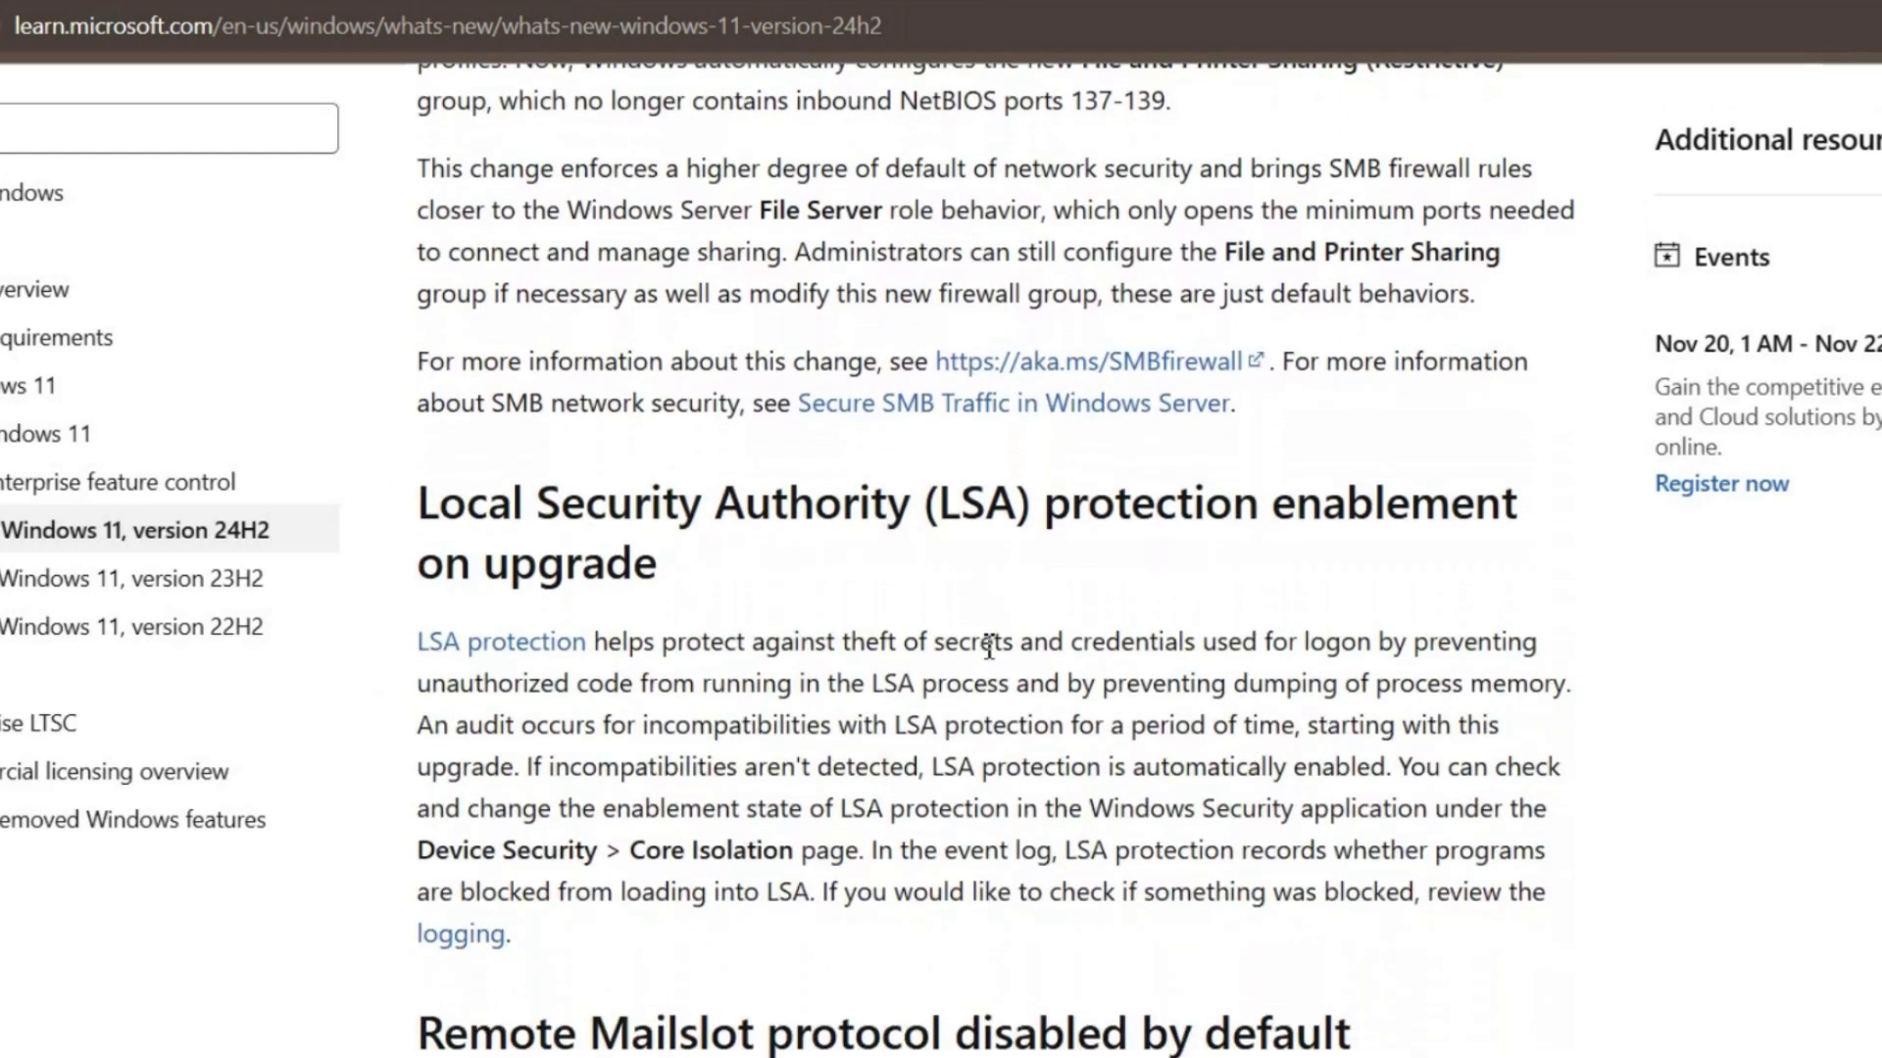
{"action": "scroll", "coordinate": [941, 789], "scroll_direction": "down", "scroll_amount": 6}
{"action": "scroll", "coordinate": [943, 794], "scroll_direction": "up", "scroll_amount": 1}
{"action": "scroll", "coordinate": [942, 794], "scroll_direction": "down", "scroll_amount": 4}
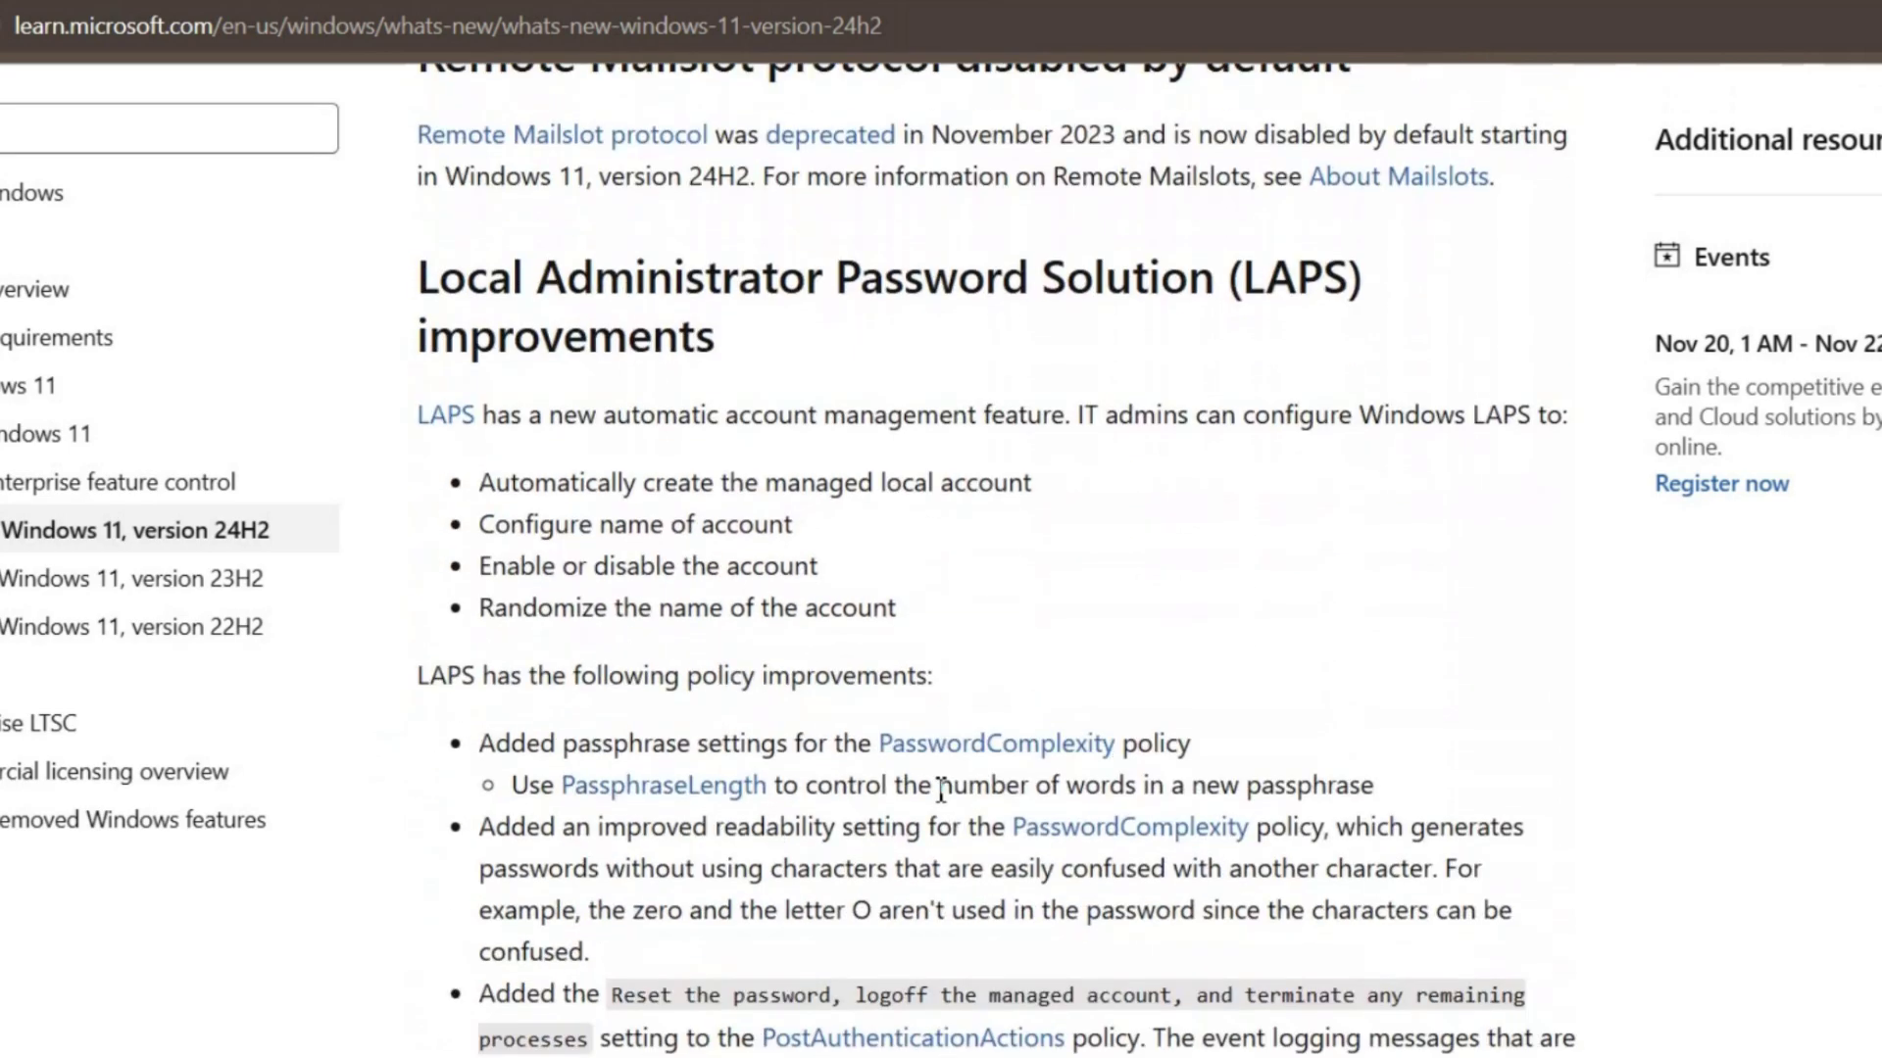
{"action": "scroll", "coordinate": [832, 722], "scroll_direction": "down", "scroll_amount": 11}
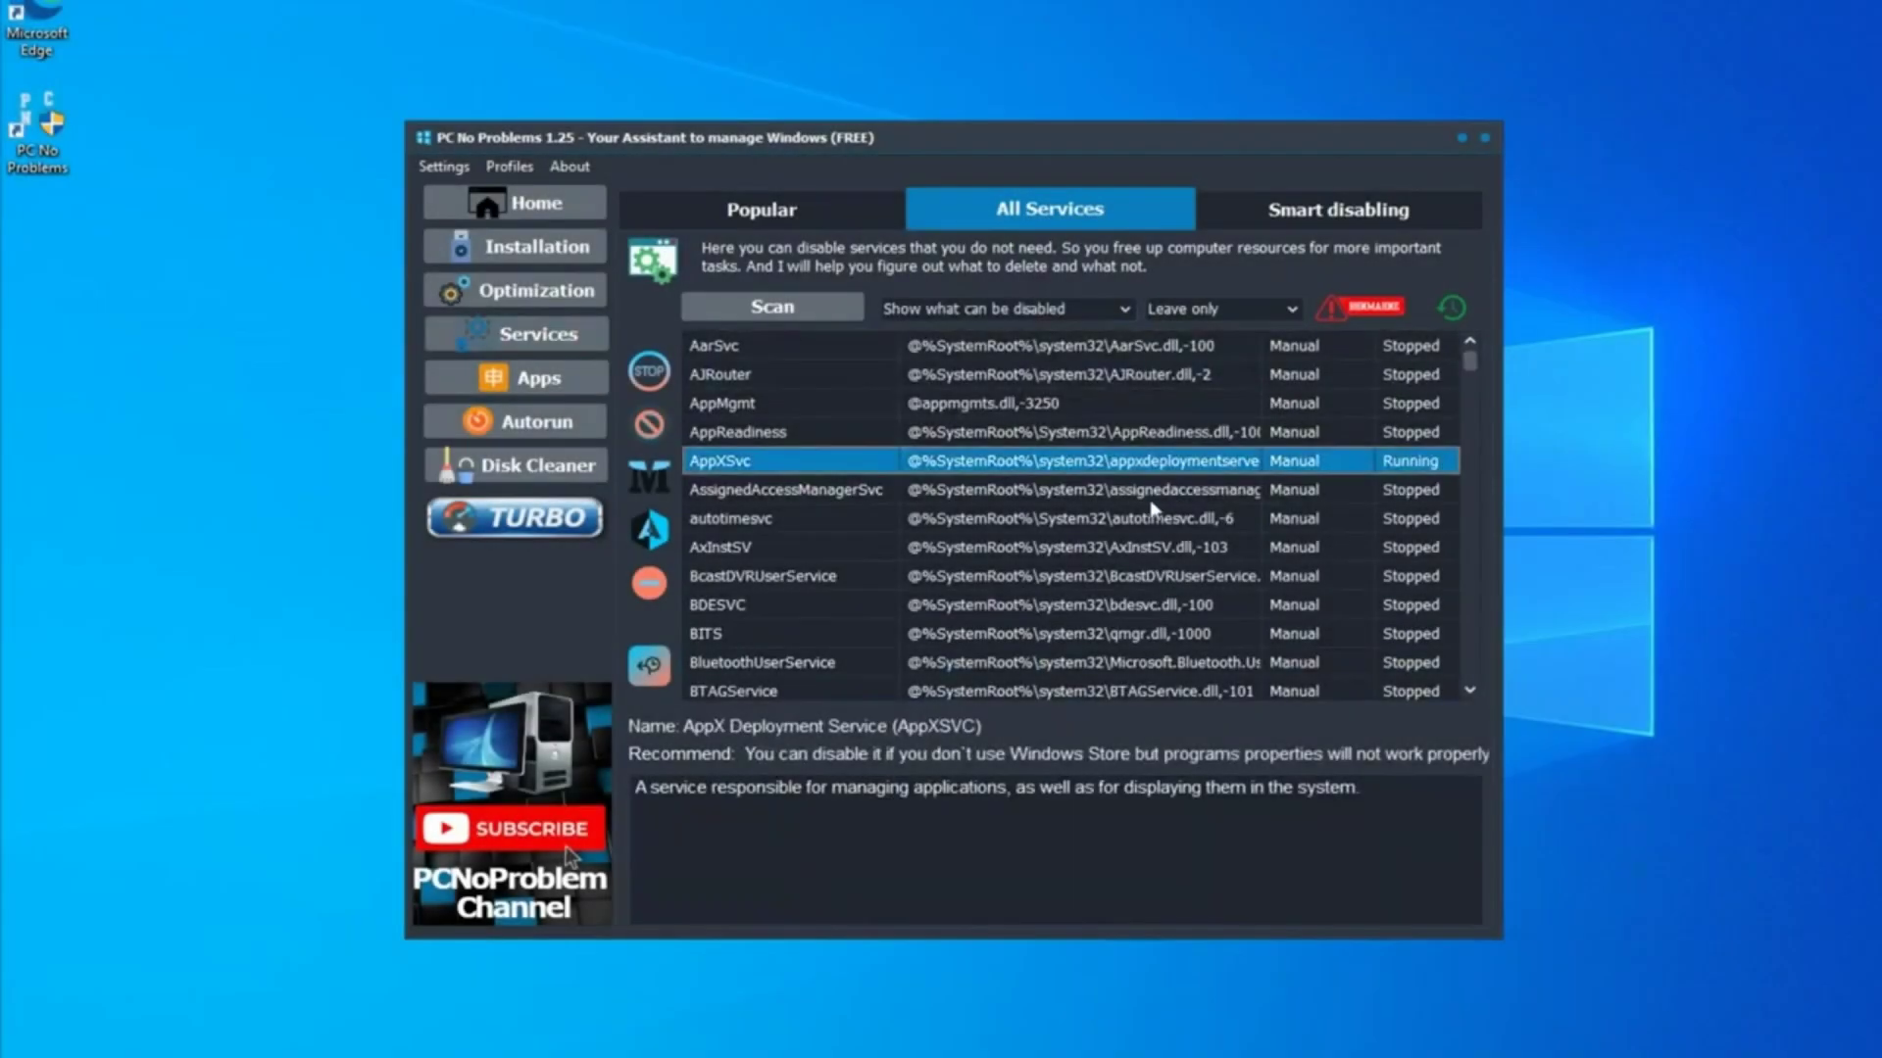
- Step down the services list past DeviceAssociationService and lfsvc to MSDTC
{"action": "key", "text": "Down"}
{"action": "key", "text": "Down"}
{"action": "key", "text": "Down"}
{"action": "key", "text": "Down"}
{"action": "key", "text": "Down"}
{"action": "key", "text": "Down"}
{"action": "key", "text": "Down"}
{"action": "key", "text": "Down"}
{"action": "key", "text": "Down"}
{"action": "key", "text": "Down"}
{"action": "key", "text": "Down"}
{"action": "key", "text": "Down"}
{"action": "key", "text": "Down"}
{"action": "key", "text": "Down"}
{"action": "key", "text": "Down"}
{"action": "key", "text": "Down"}
{"action": "key", "text": "Down"}
{"action": "key", "text": "Down"}
{"action": "key", "text": "Down"}
{"action": "key", "text": "Down"}
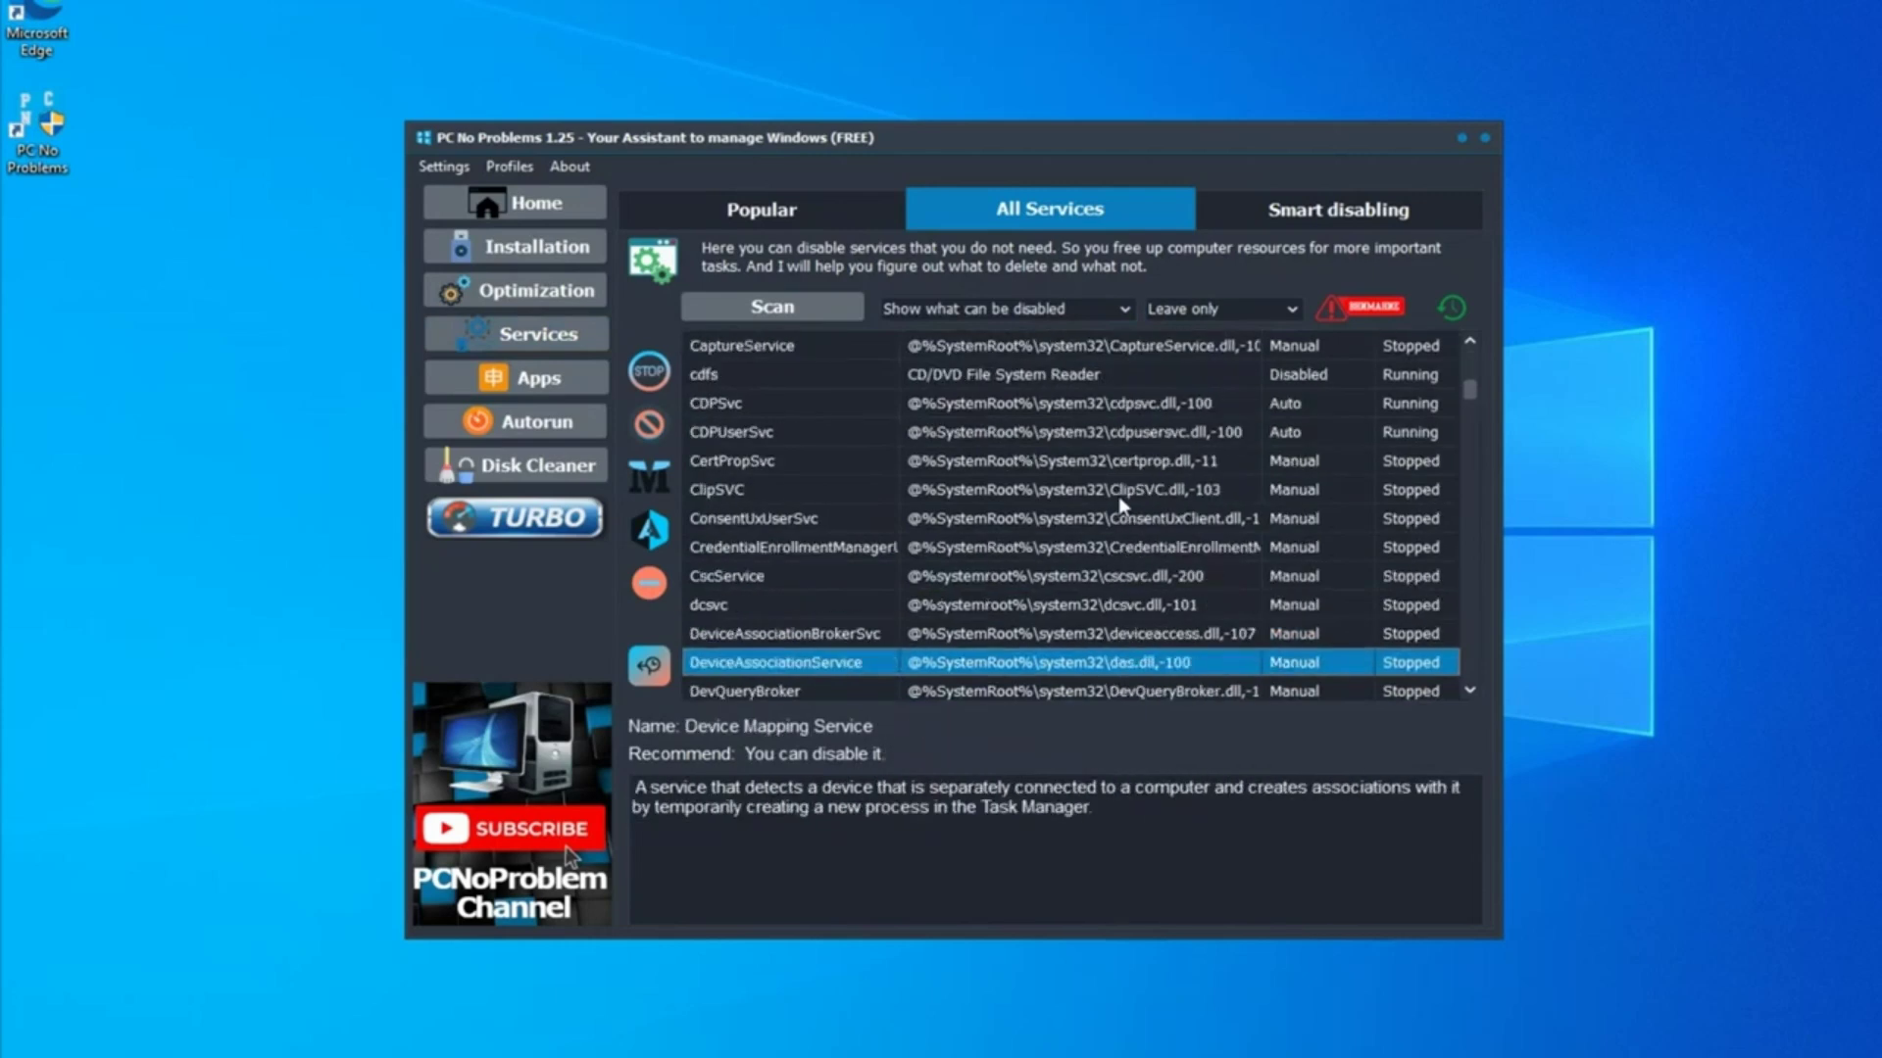
{"action": "key", "text": "Down"}
{"action": "key", "text": "Down"}
{"action": "key", "text": "Down"}
{"action": "key", "text": "Down"}
{"action": "key", "text": "Down"}
{"action": "key", "text": "Down"}
{"action": "key", "text": "Down"}
{"action": "key", "text": "Down"}
{"action": "key", "text": "Down"}
{"action": "key", "text": "Down"}
{"action": "key", "text": "Down"}
{"action": "key", "text": "Down"}
{"action": "key", "text": "Down"}
{"action": "key", "text": "Down"}
{"action": "key", "text": "Down"}
{"action": "key", "text": "Down"}
{"action": "key", "text": "Down"}
{"action": "key", "text": "Down"}
{"action": "key", "text": "Down"}
{"action": "key", "text": "Down"}
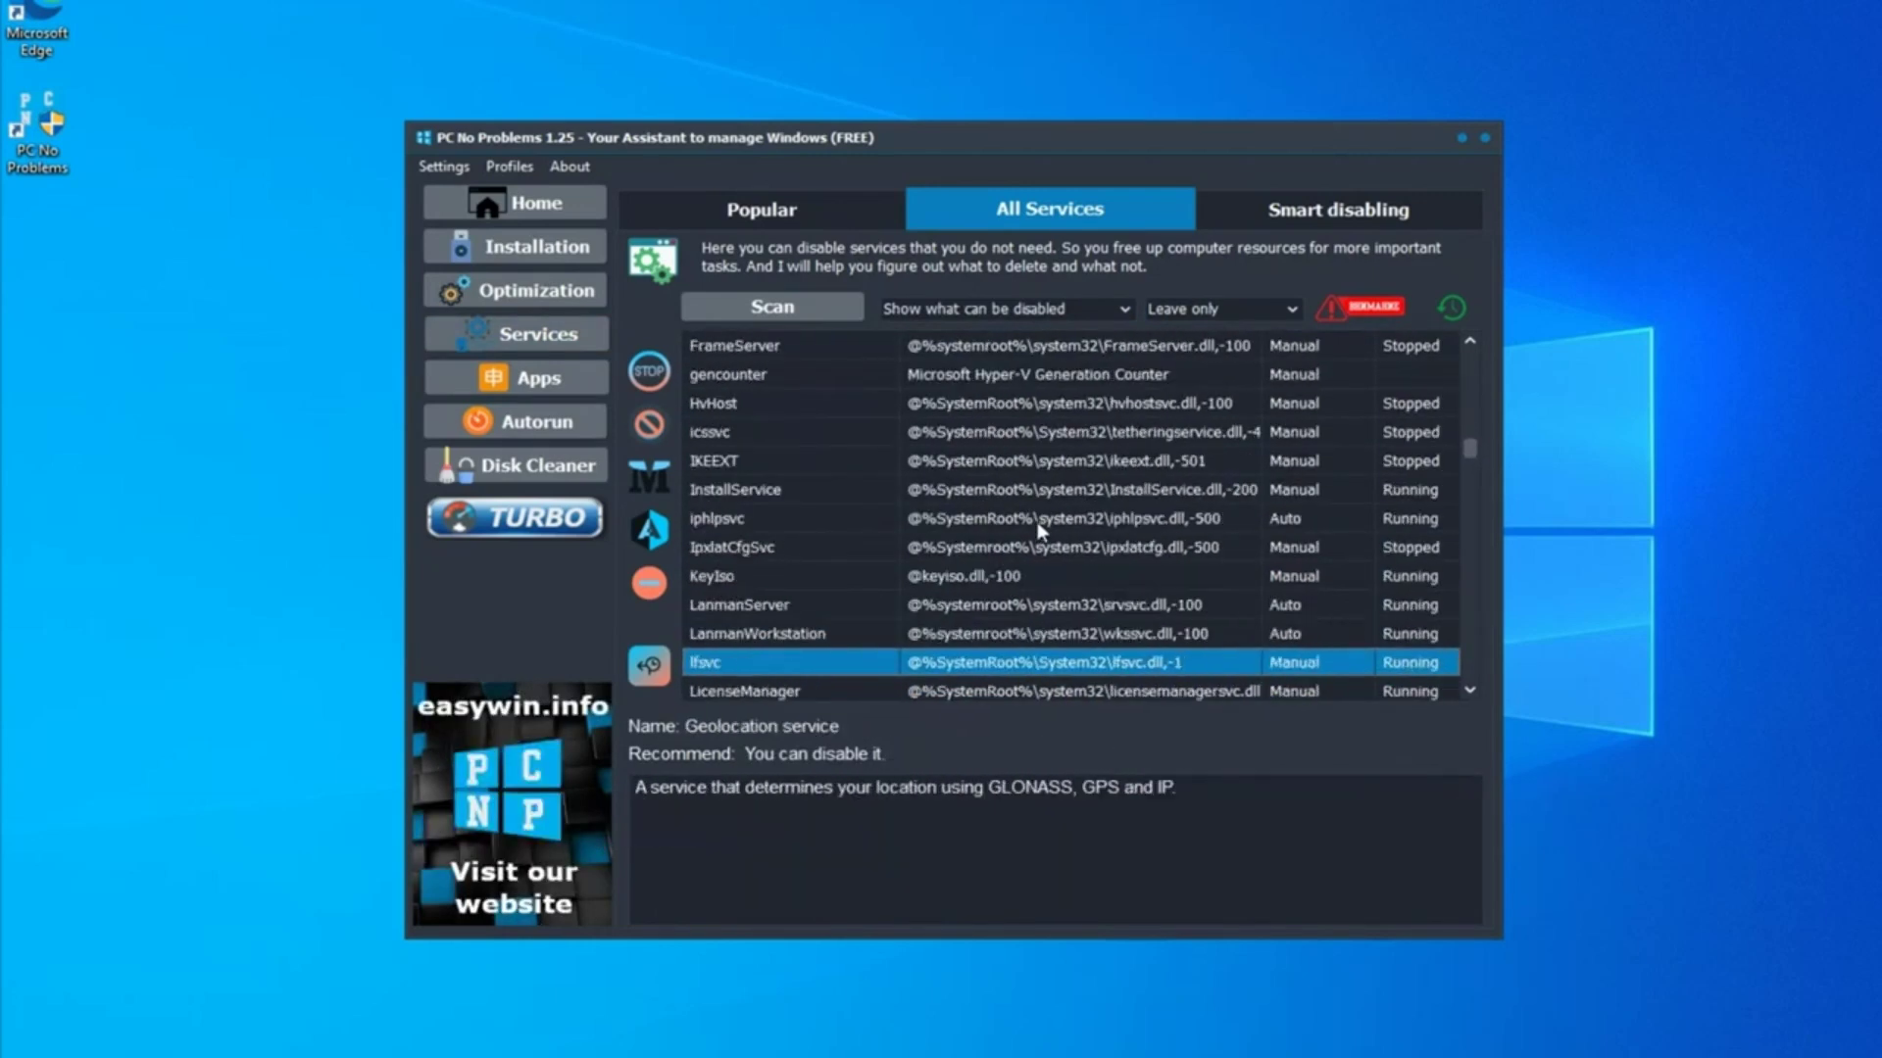
{"action": "key", "text": "Down"}
{"action": "key", "text": "Down"}
{"action": "key", "text": "Down"}
{"action": "key", "text": "Down"}
{"action": "key", "text": "Down"}
{"action": "key", "text": "Down"}
{"action": "key", "text": "Down"}
{"action": "key", "text": "Down"}
{"action": "key", "text": "Down"}
{"action": "key", "text": "Down"}
{"action": "key", "text": "Down"}
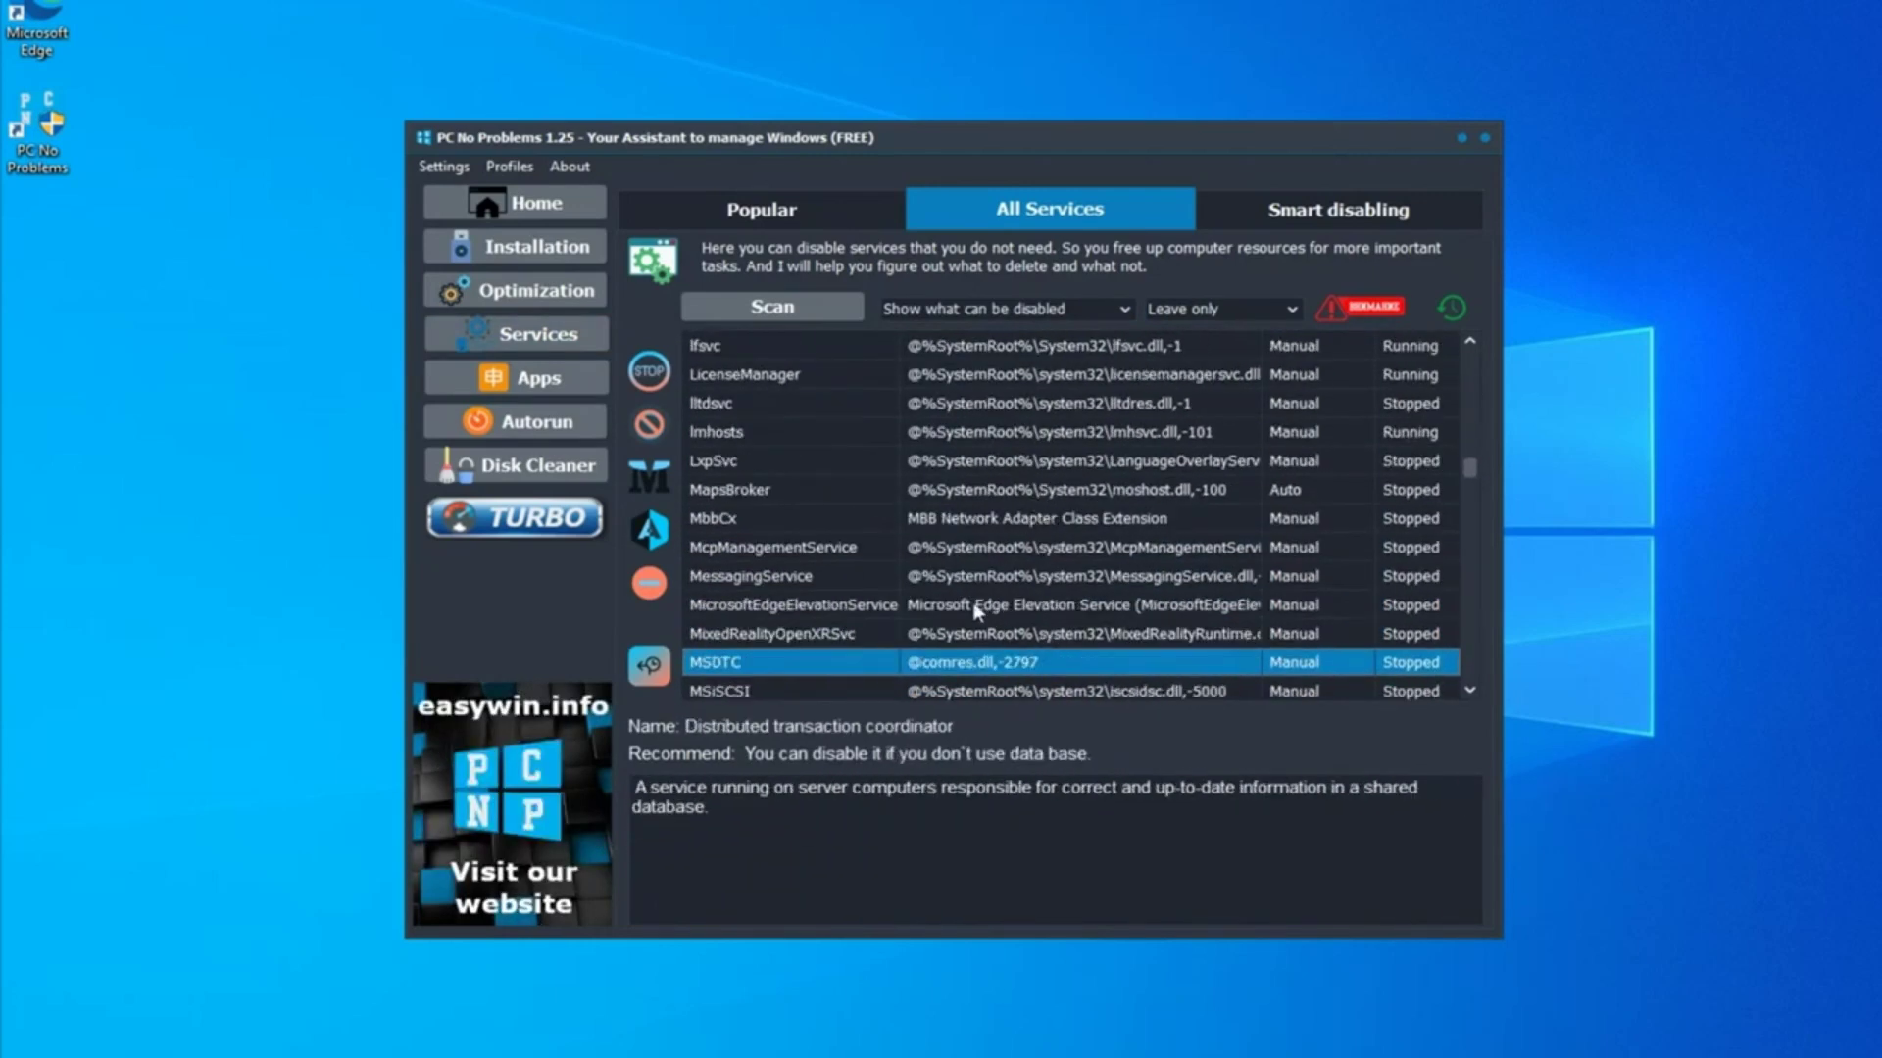
- Check the about and PRO upgrade options, then set Smart disabling preferences to safe only
{"action": "left_click", "coordinate": [1288, 220]}
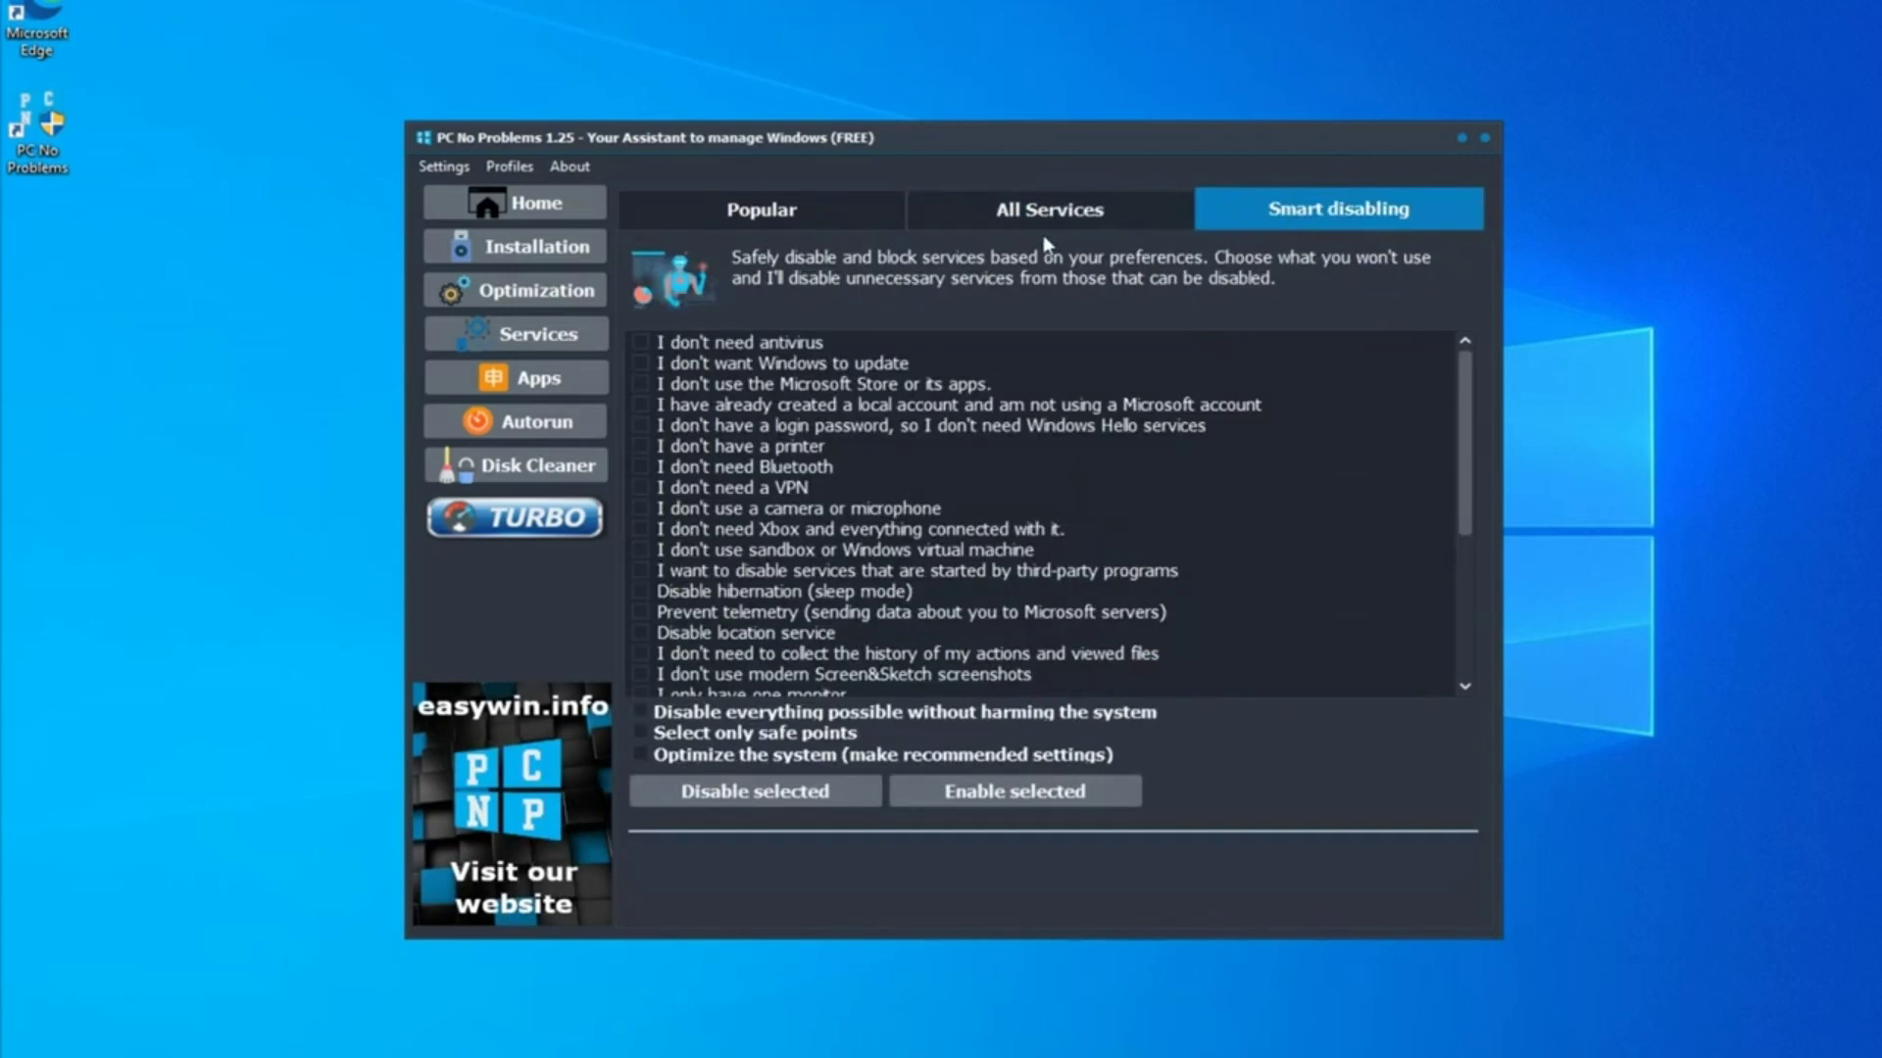
{"action": "left_click", "coordinate": [572, 167]}
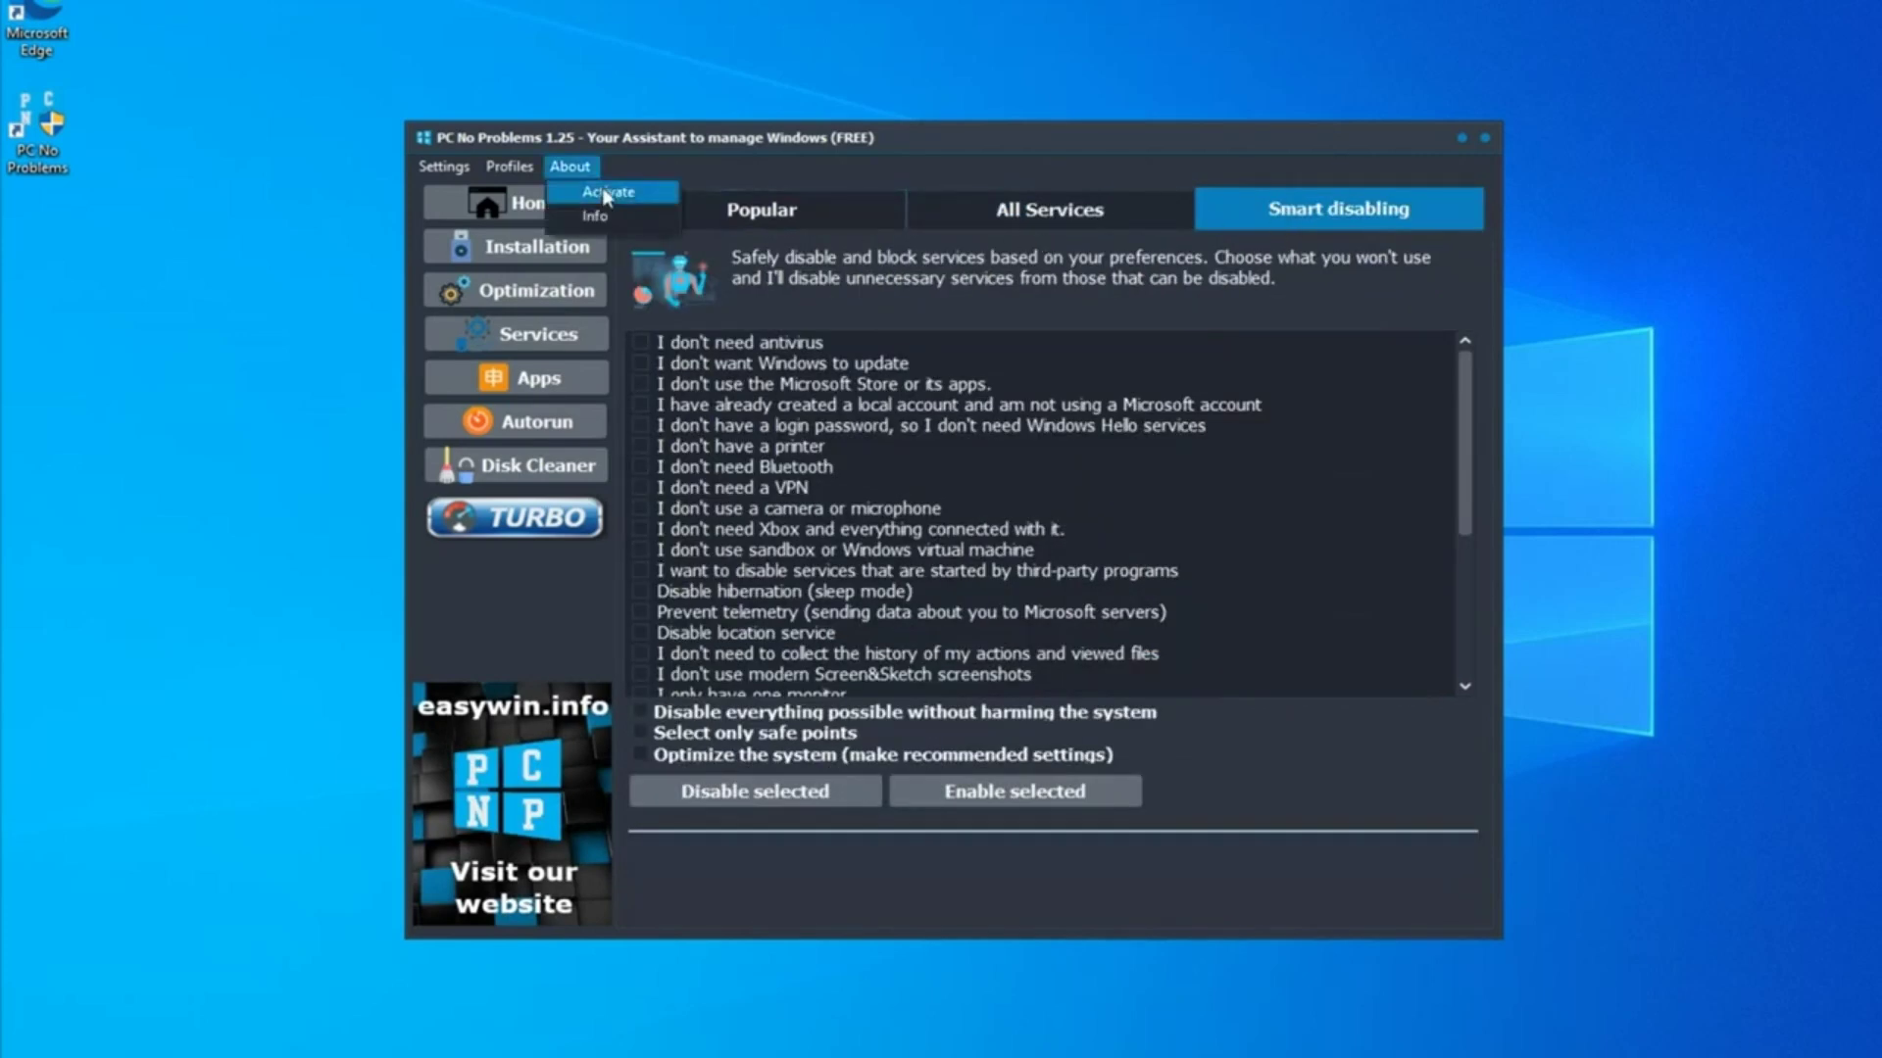
{"action": "left_click", "coordinate": [603, 191]}
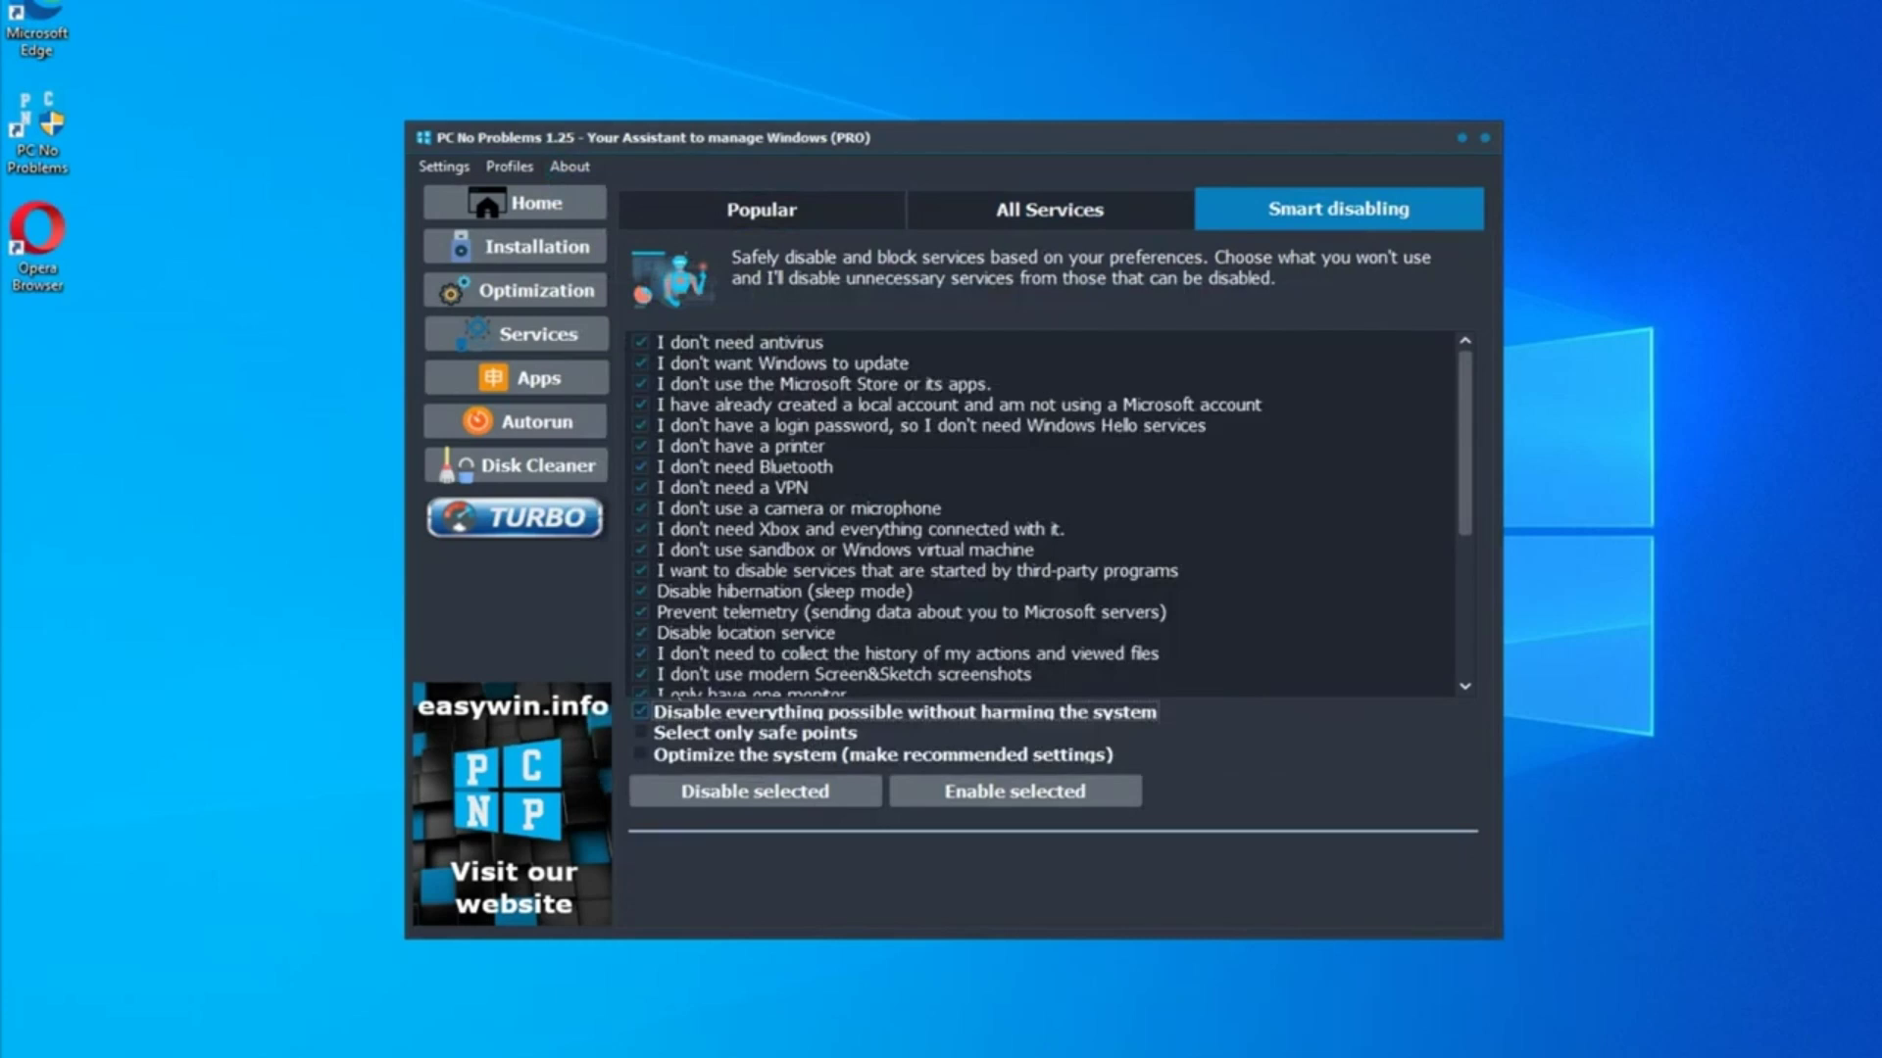
{"action": "scroll", "coordinate": [745, 480], "scroll_direction": "down", "scroll_amount": 5}
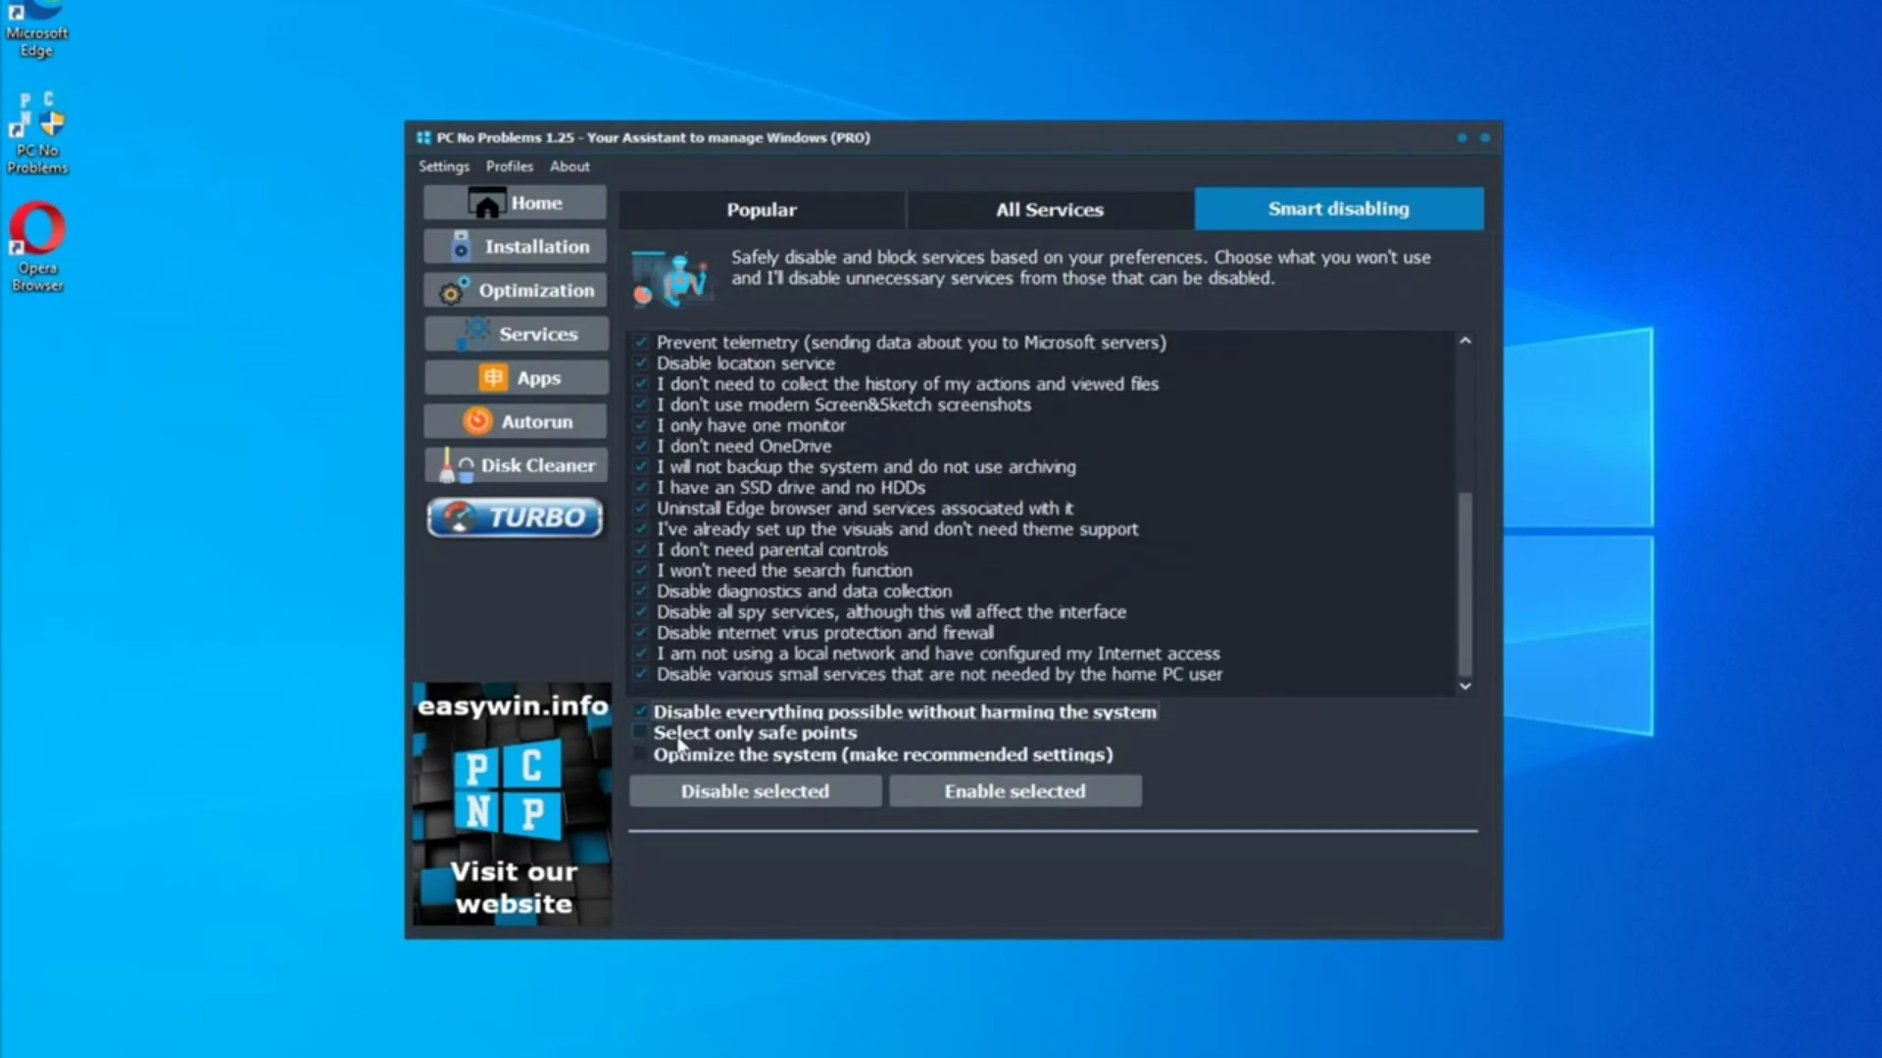
{"action": "left_click", "coordinate": [642, 714]}
{"action": "left_click", "coordinate": [641, 737]}
{"action": "scroll", "coordinate": [770, 497], "scroll_direction": "up", "scroll_amount": 4}
{"action": "scroll", "coordinate": [770, 497], "scroll_direction": "up", "scroll_amount": 1}
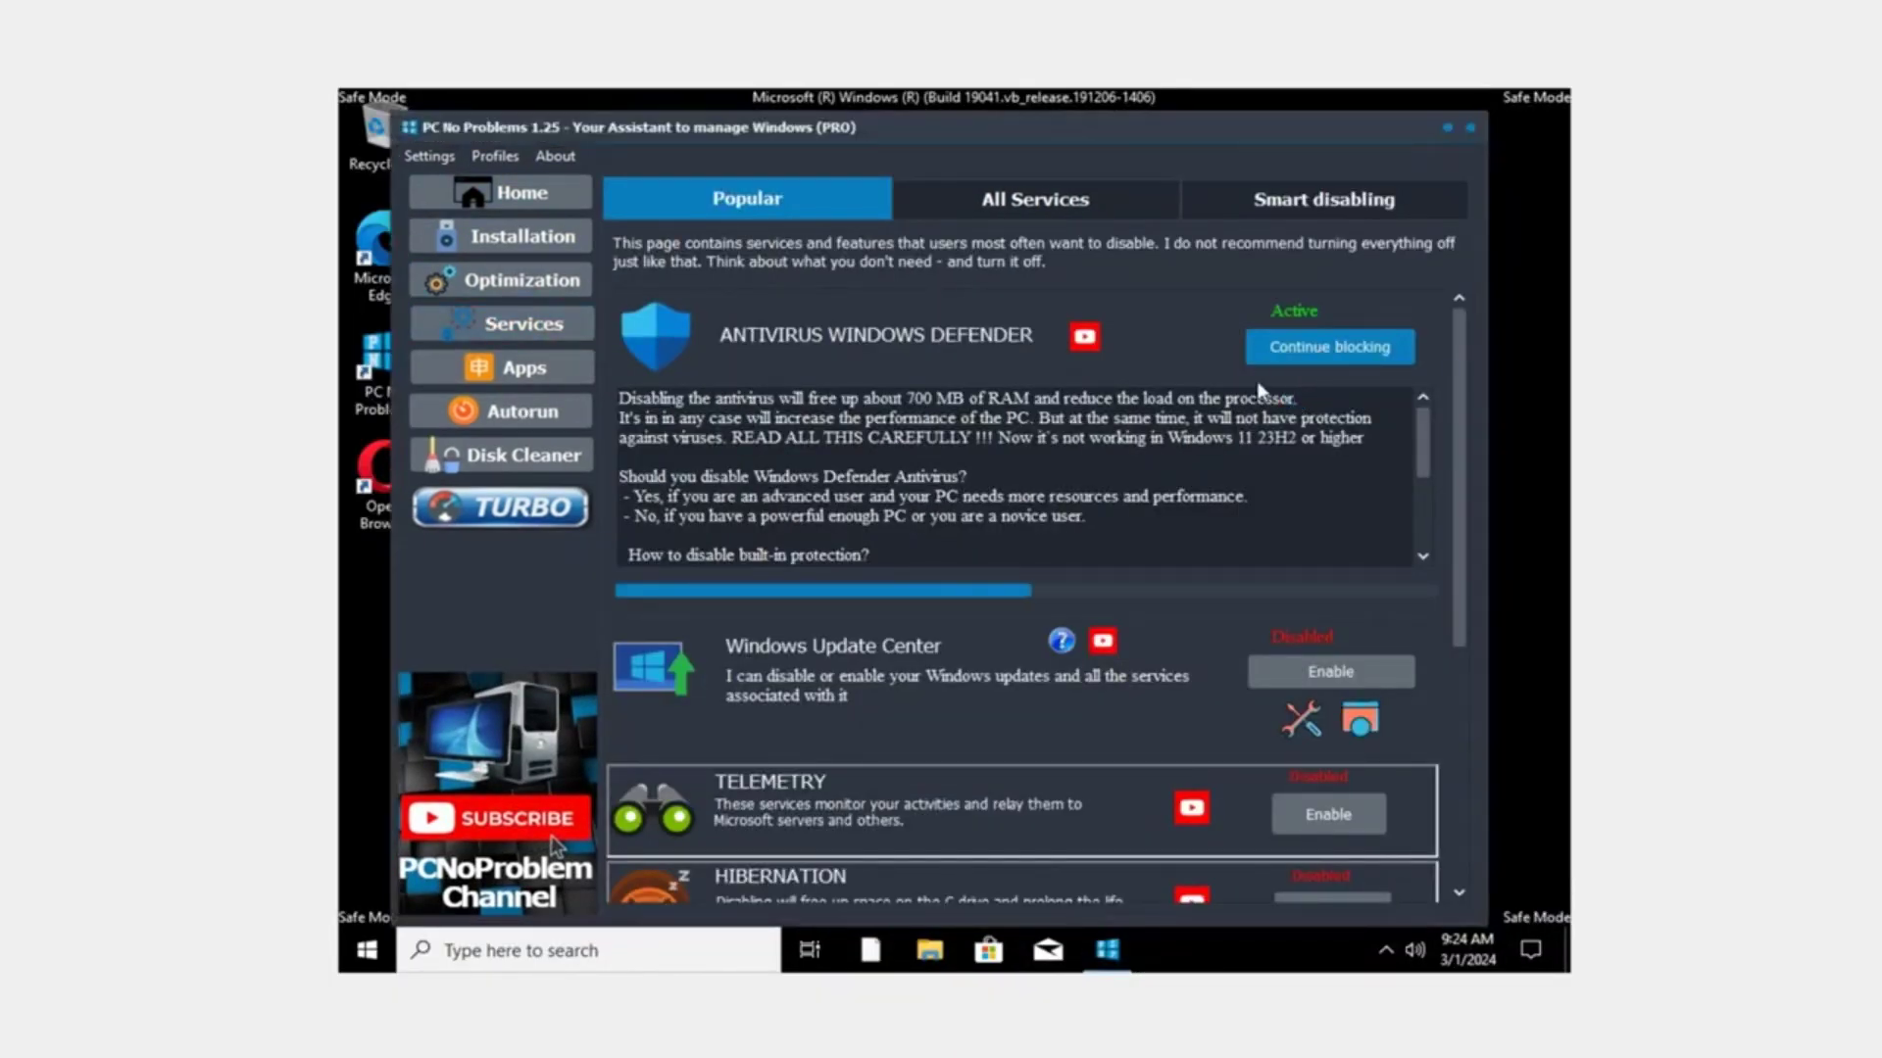
- Confirm the restart to finish blocking Defender, then view Optimization > Services
{"action": "left_click", "coordinate": [1033, 589]}
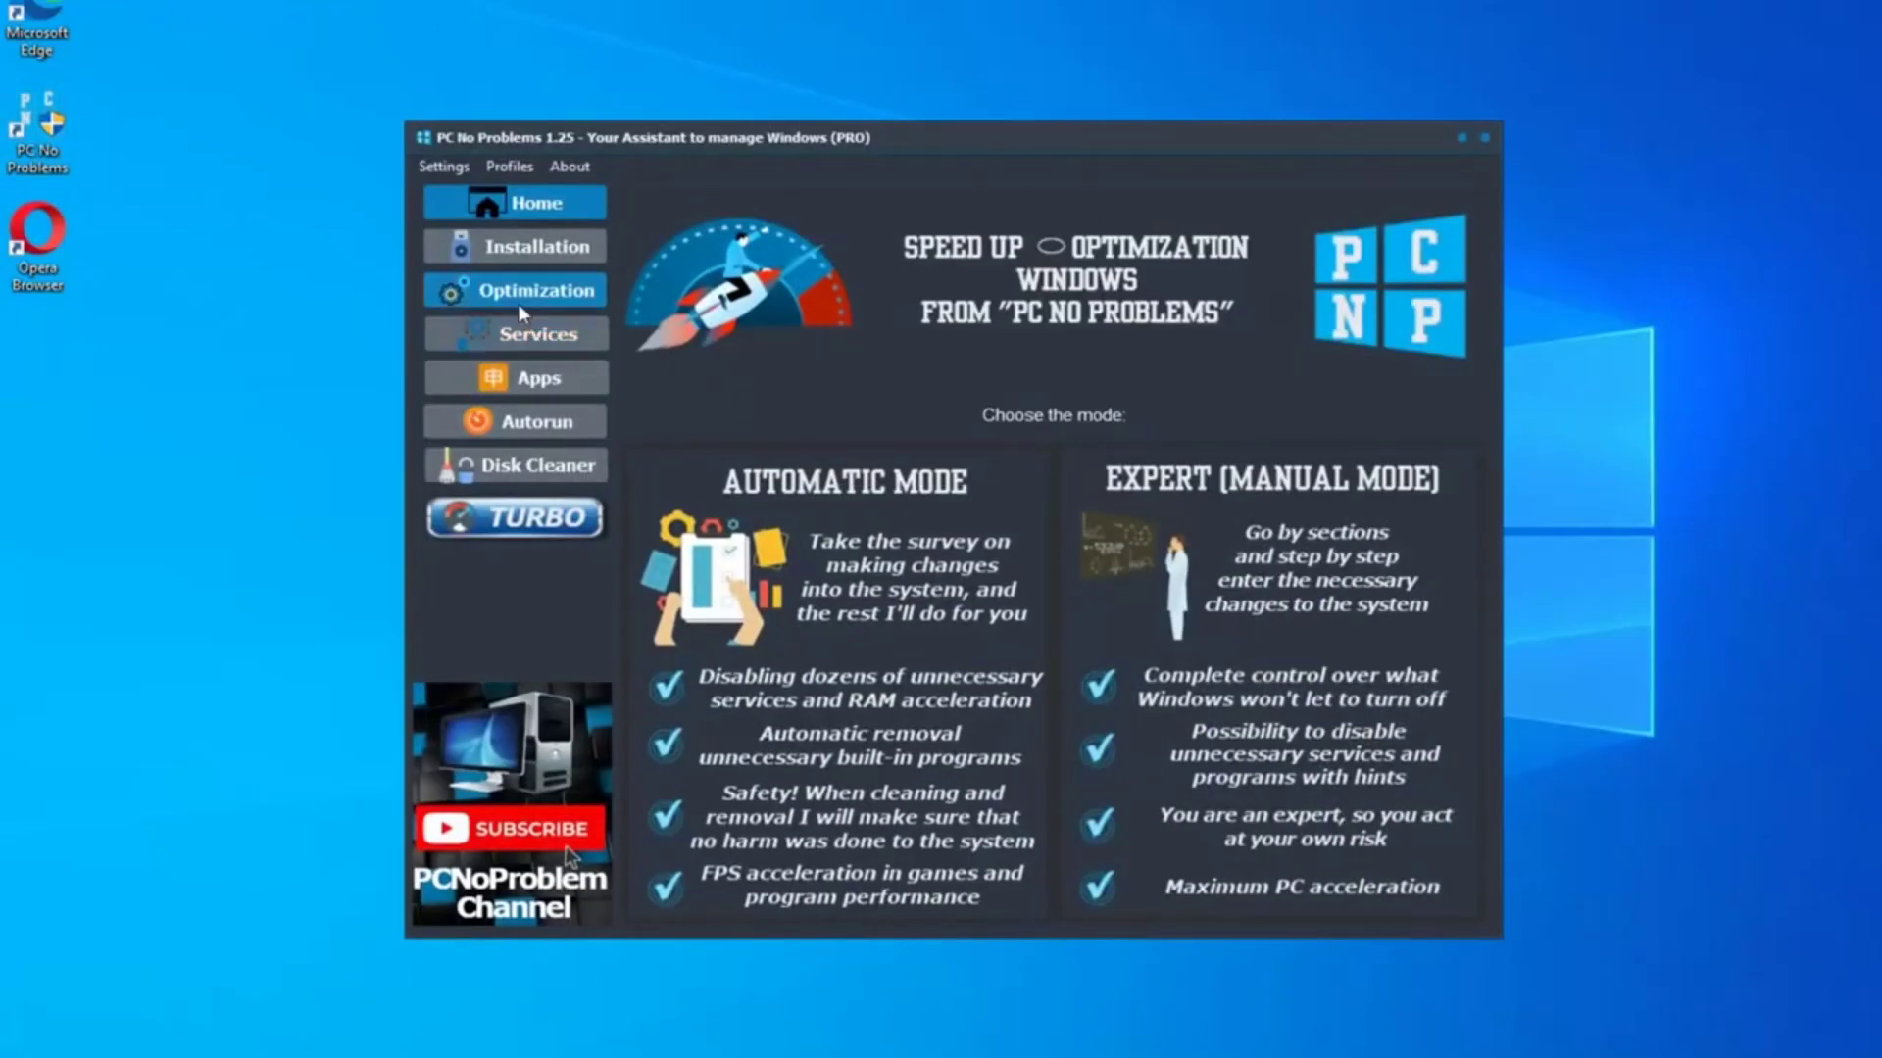
{"action": "left_click", "coordinate": [520, 305]}
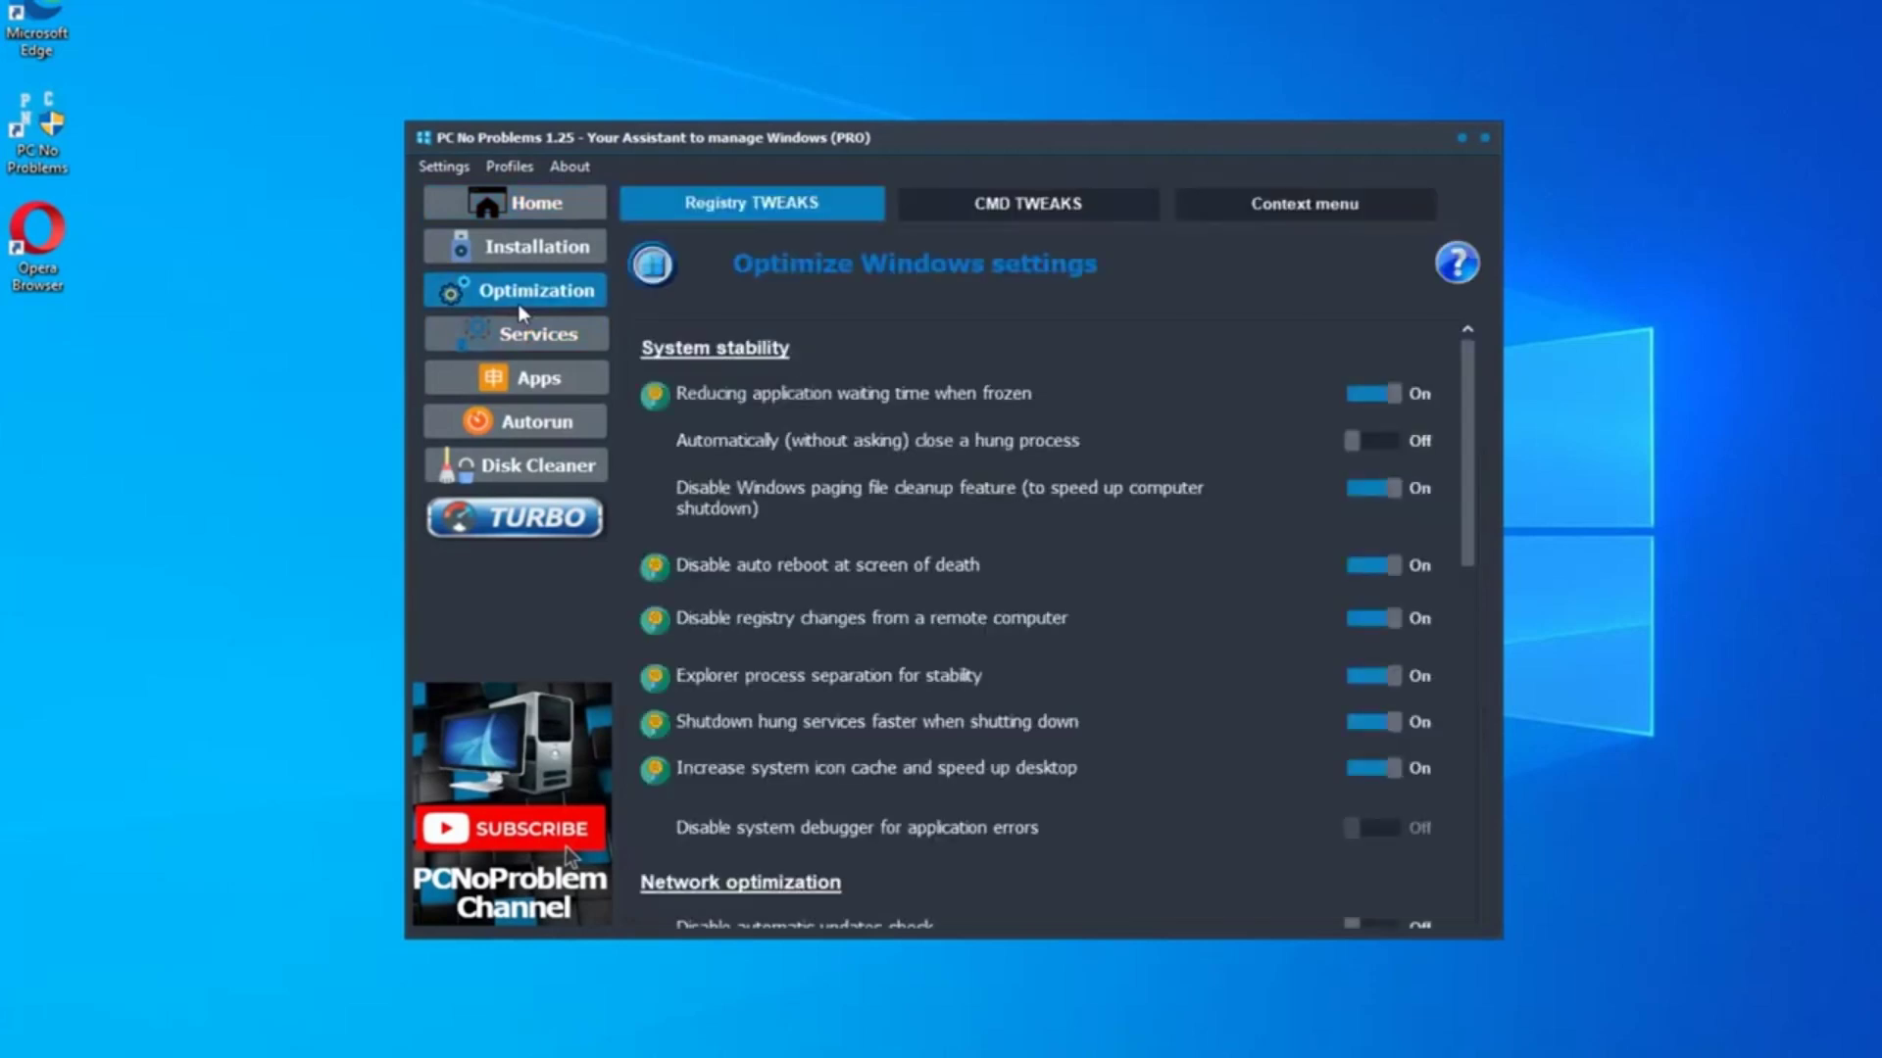
{"action": "left_click", "coordinate": [530, 333]}
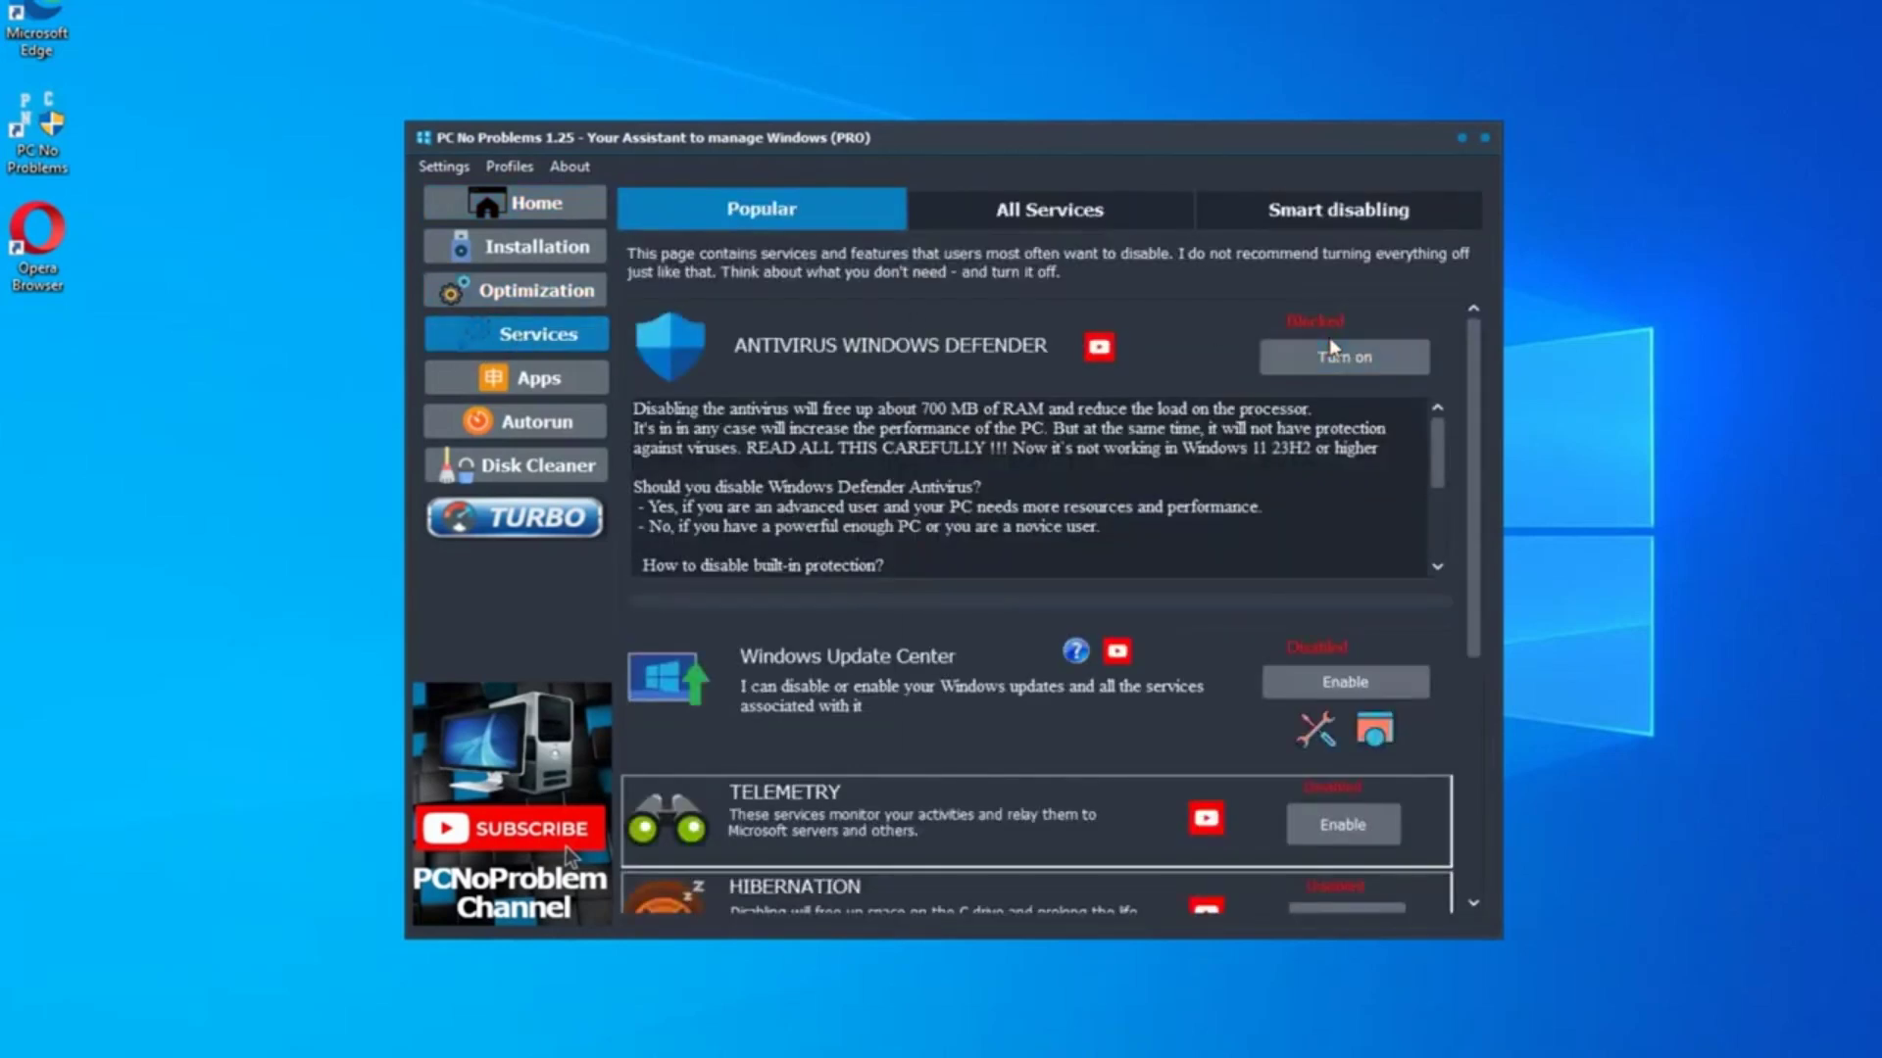
{"action": "scroll", "coordinate": [998, 613], "scroll_direction": "down", "scroll_amount": 5}
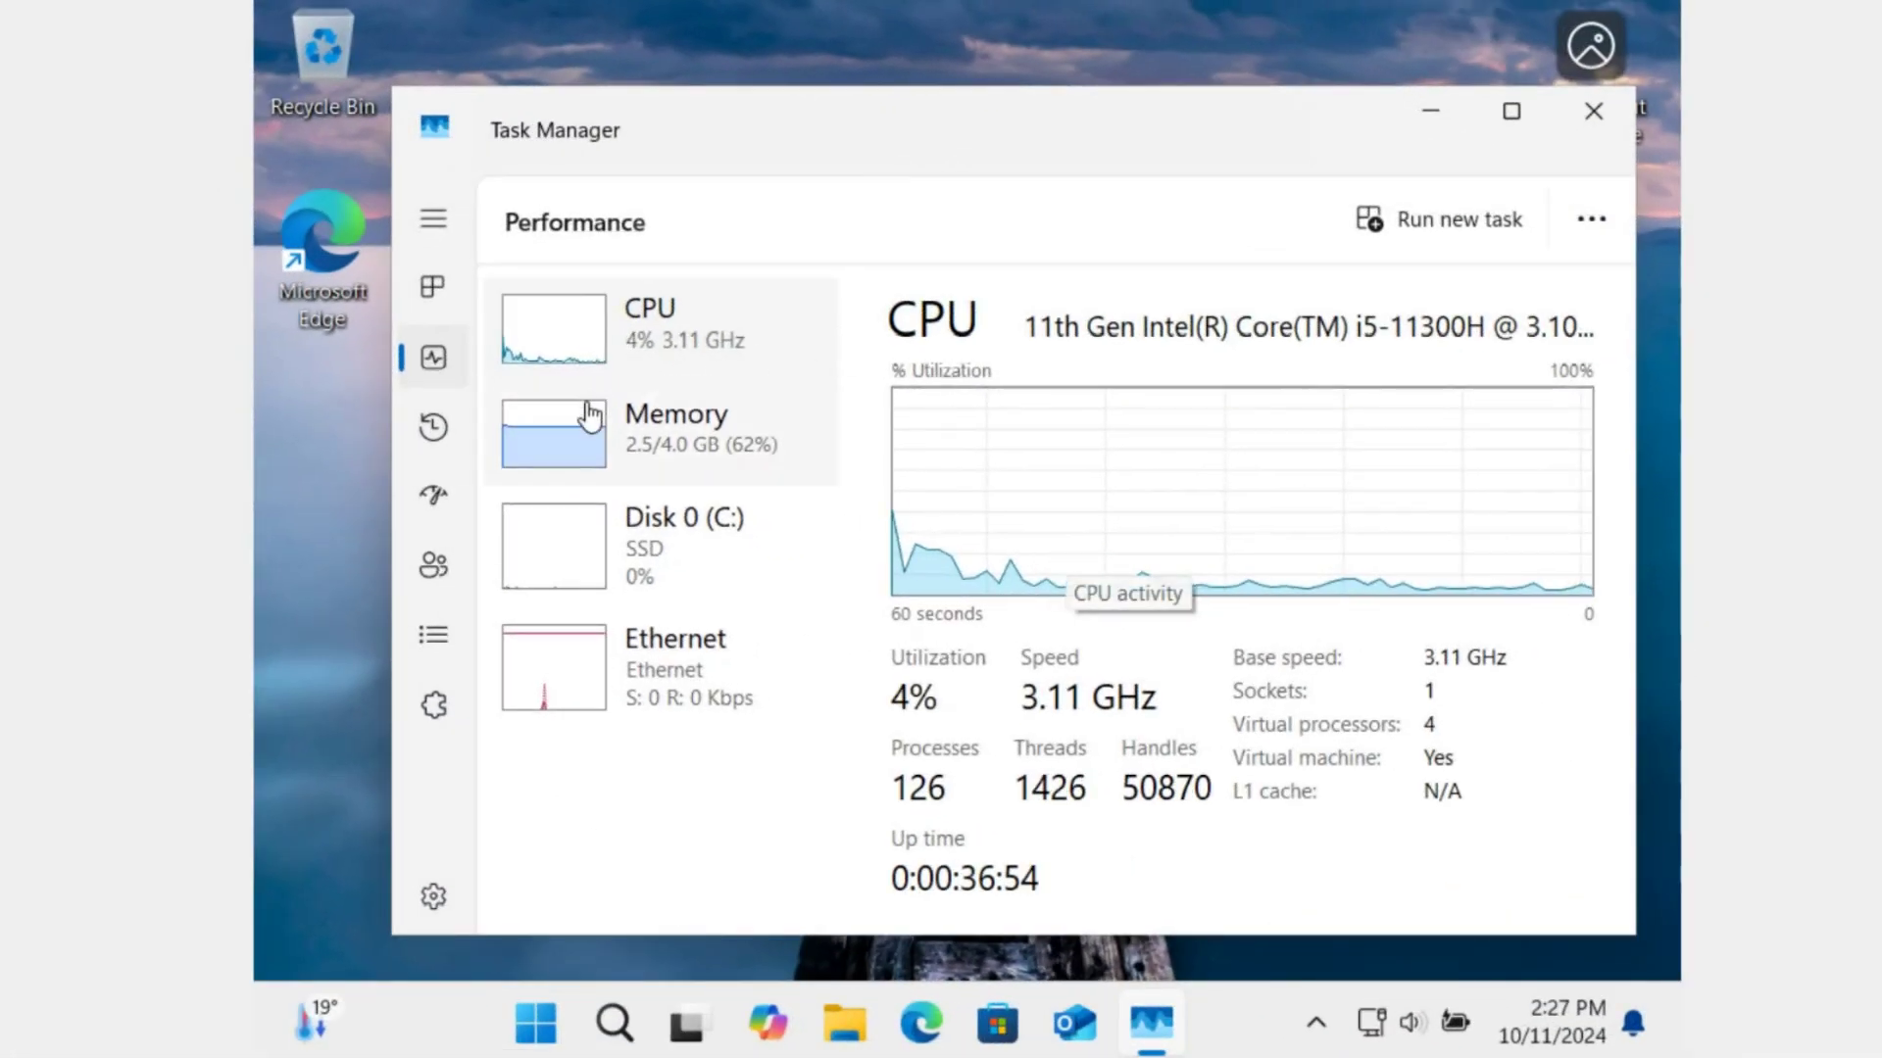
- Review the Memory and CPU usage graphs on the Performance page
{"action": "left_click", "coordinate": [592, 405]}
{"action": "scroll", "coordinate": [1122, 745], "scroll_direction": "down", "scroll_amount": 1}
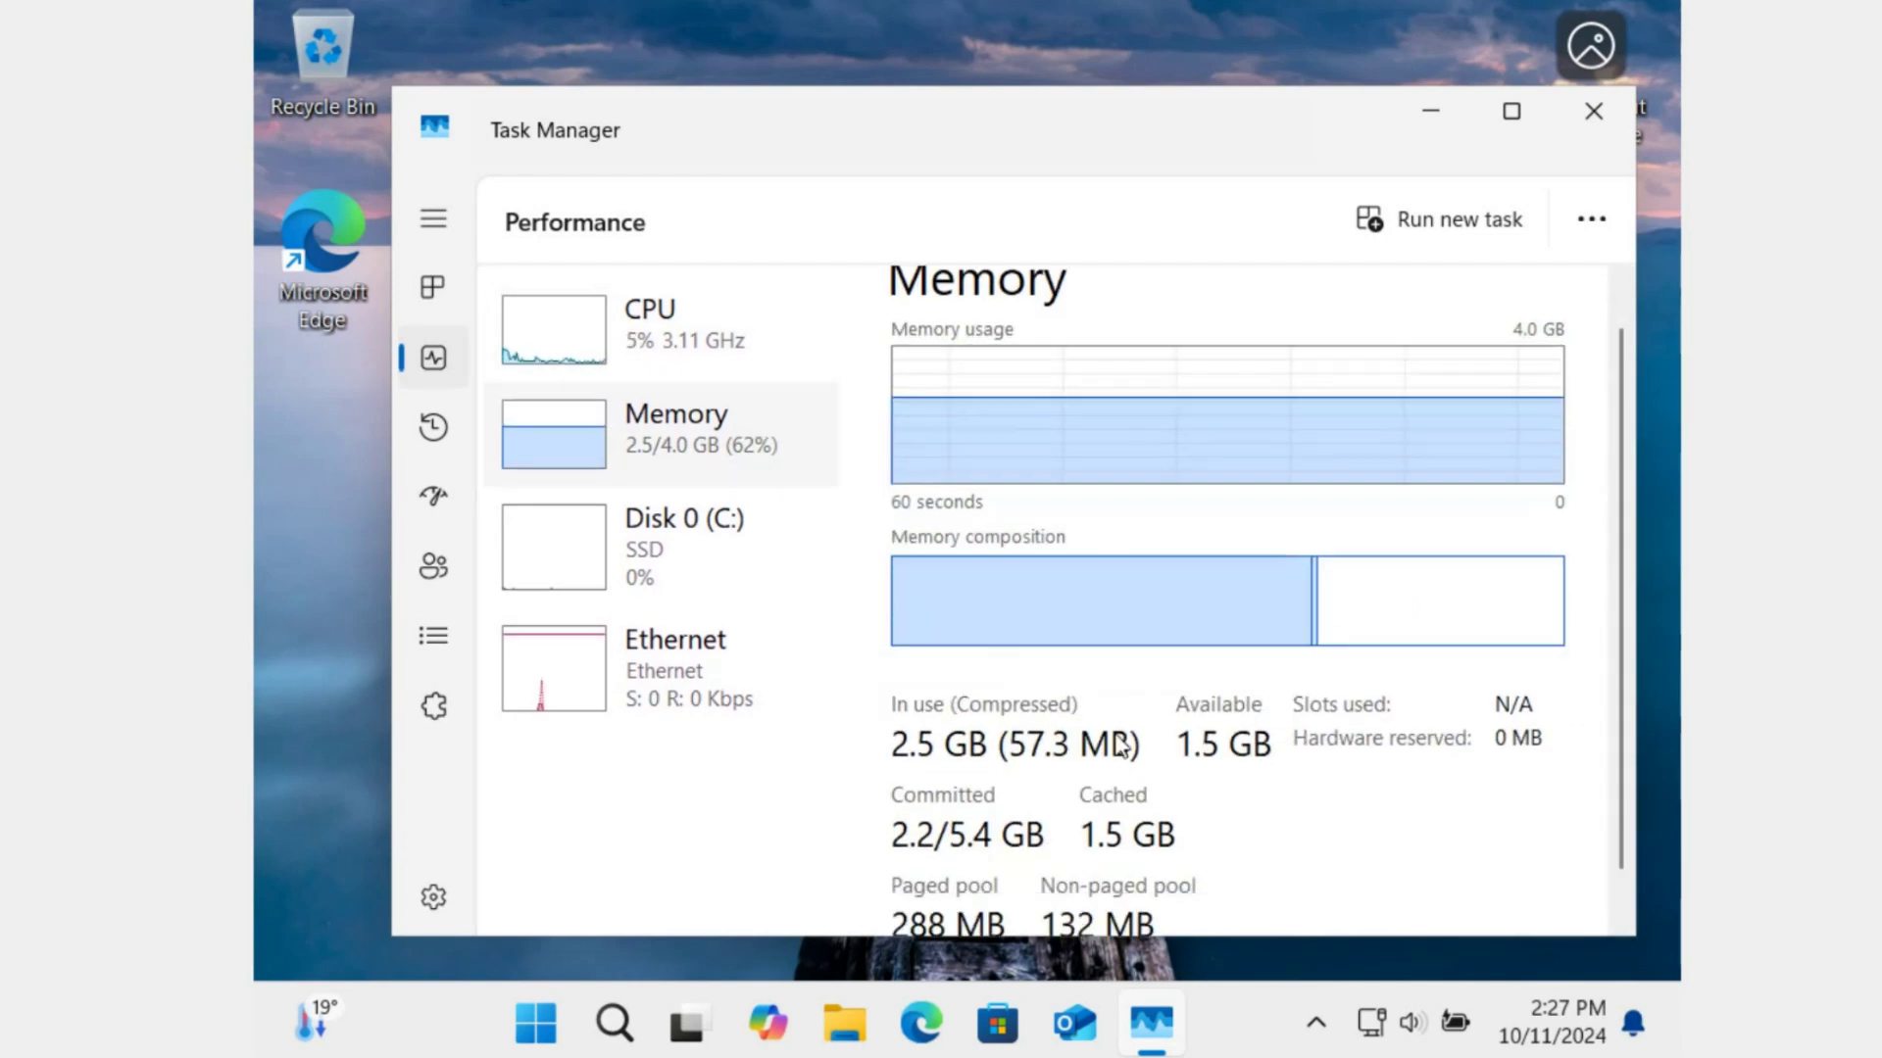
{"action": "scroll", "coordinate": [1122, 747], "scroll_direction": "down", "scroll_amount": 1}
{"action": "scroll", "coordinate": [1118, 747], "scroll_direction": "up", "scroll_amount": 1}
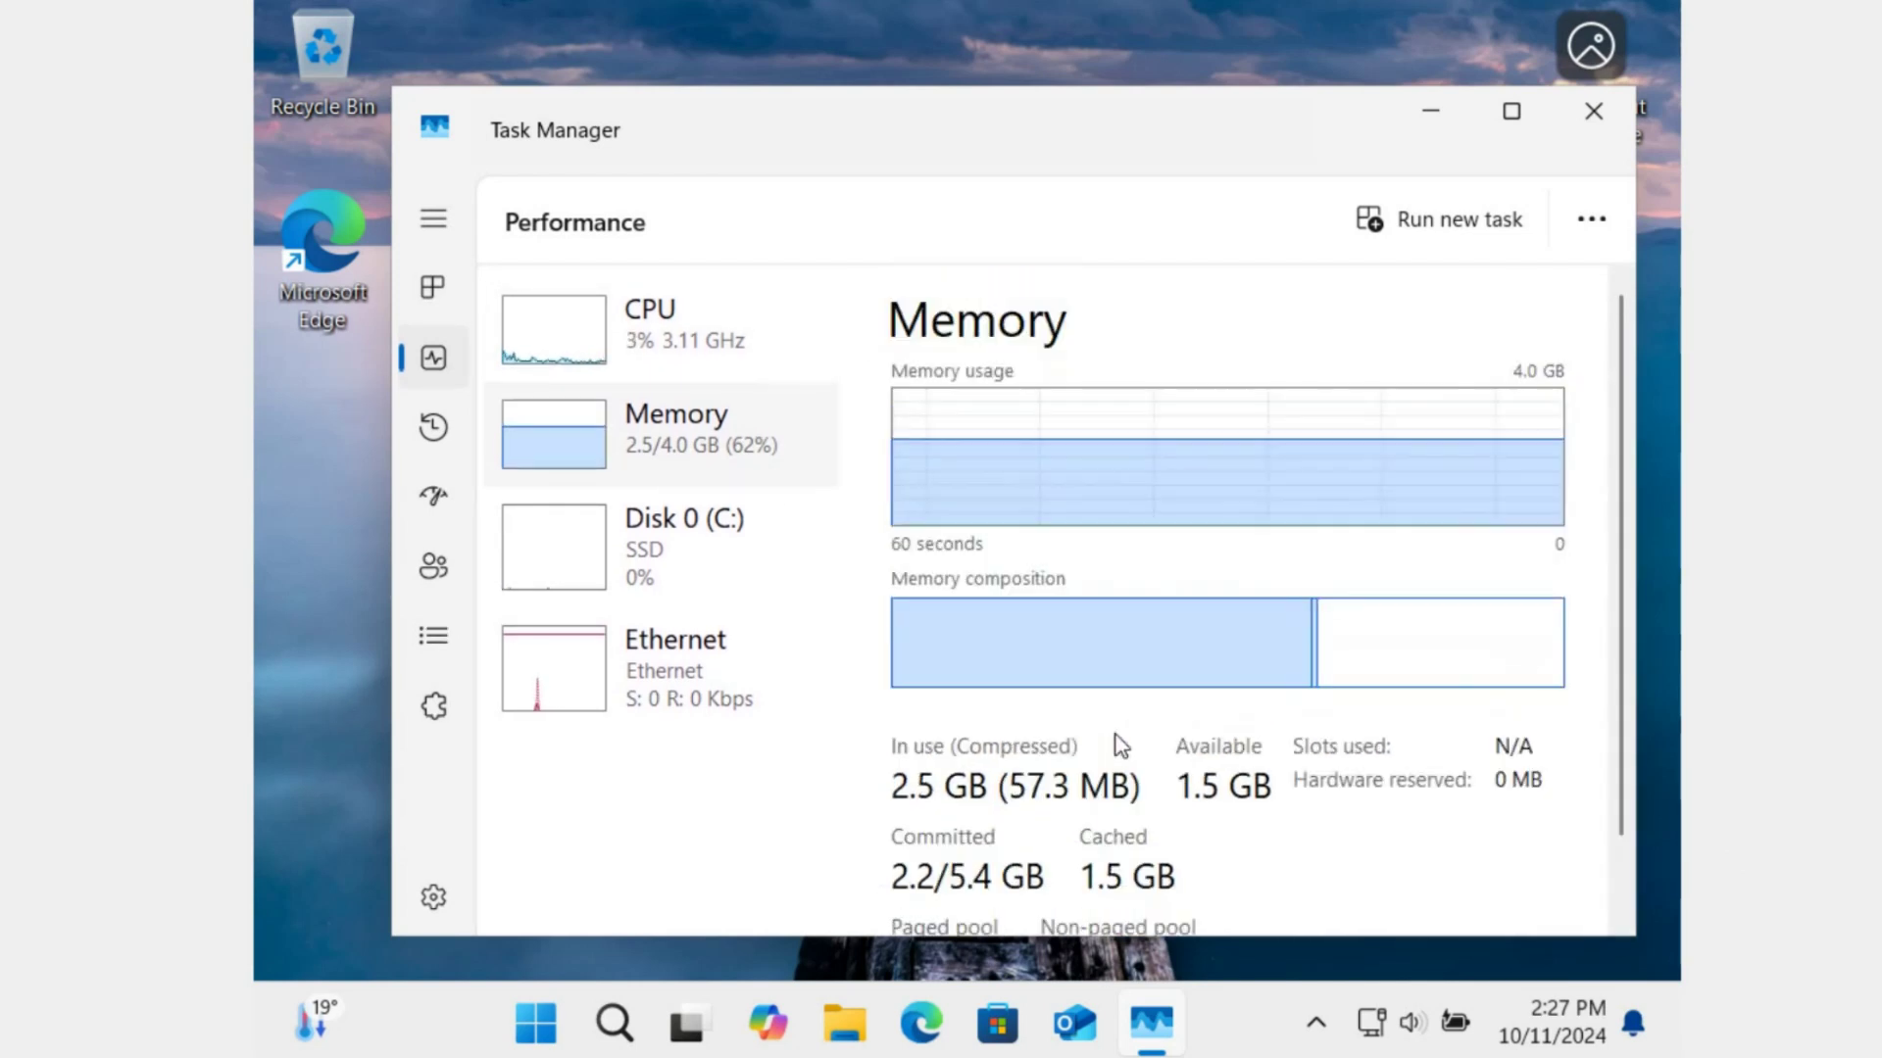
{"action": "left_click", "coordinate": [672, 358]}
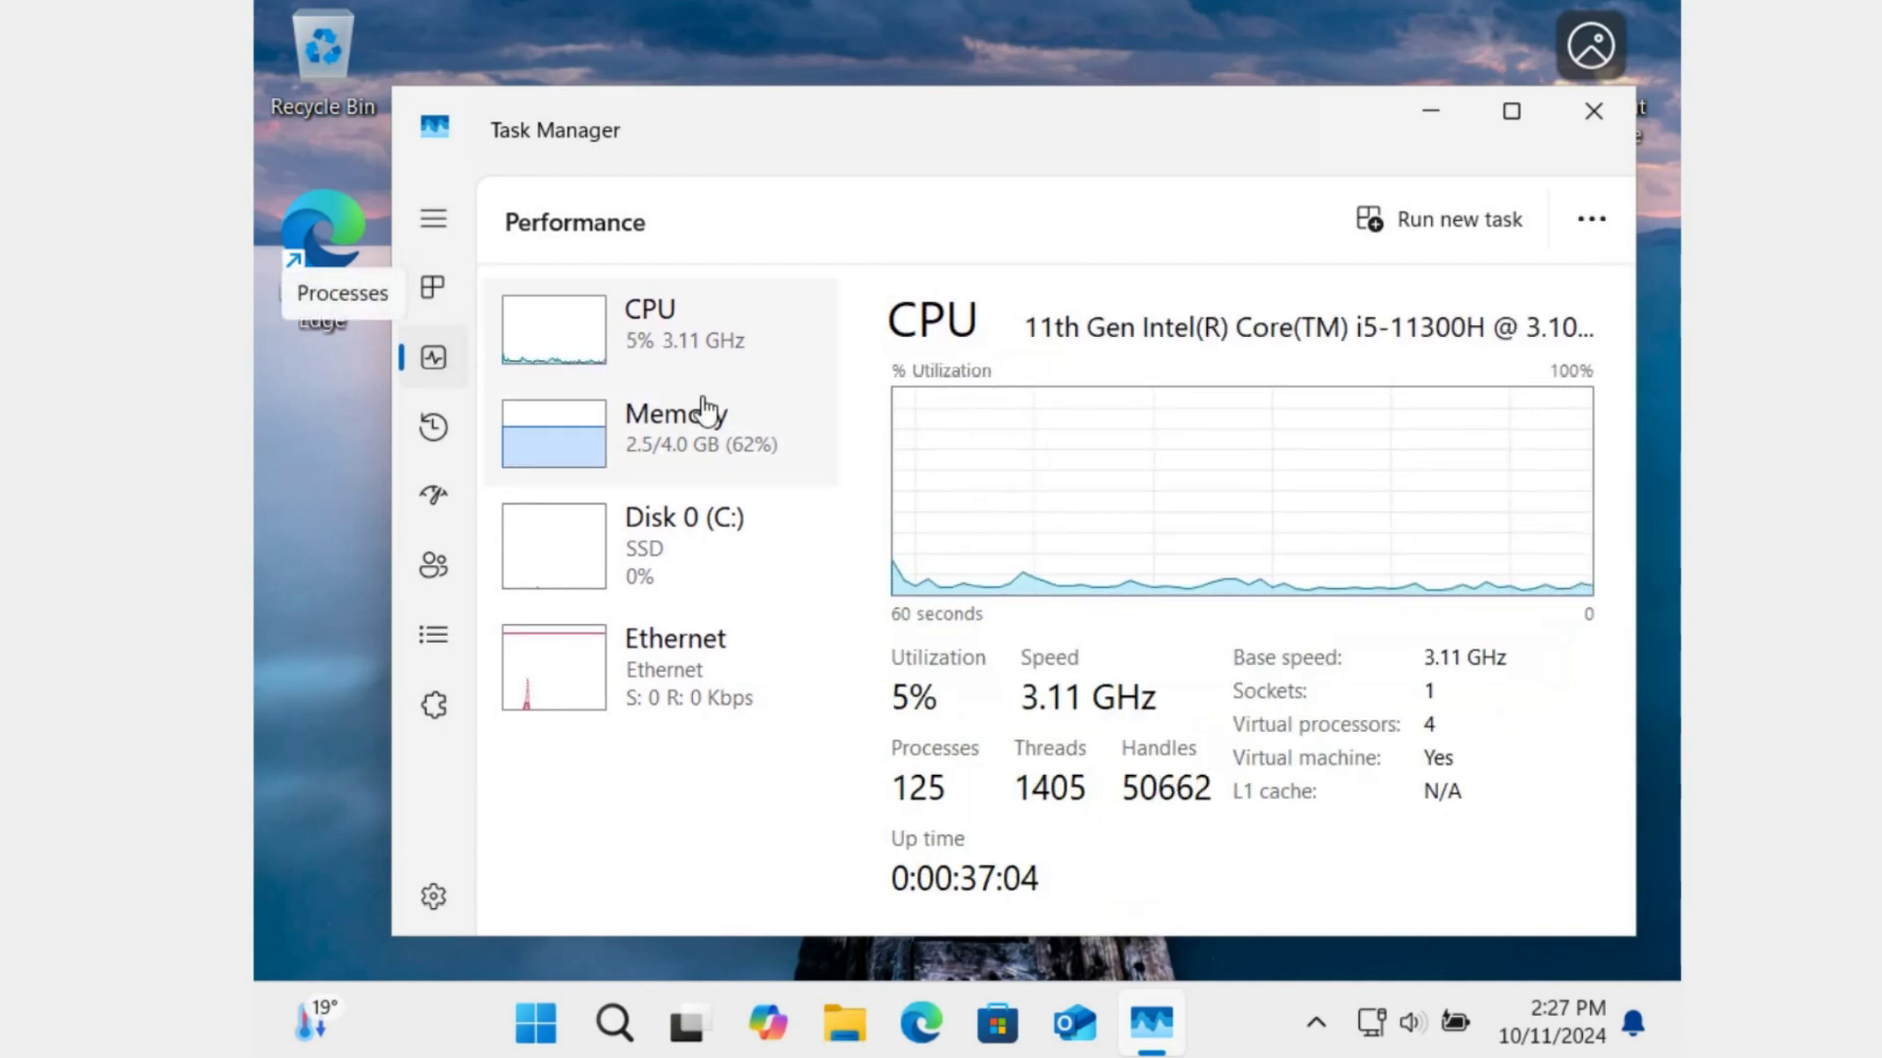
{"action": "left_click", "coordinate": [663, 460]}
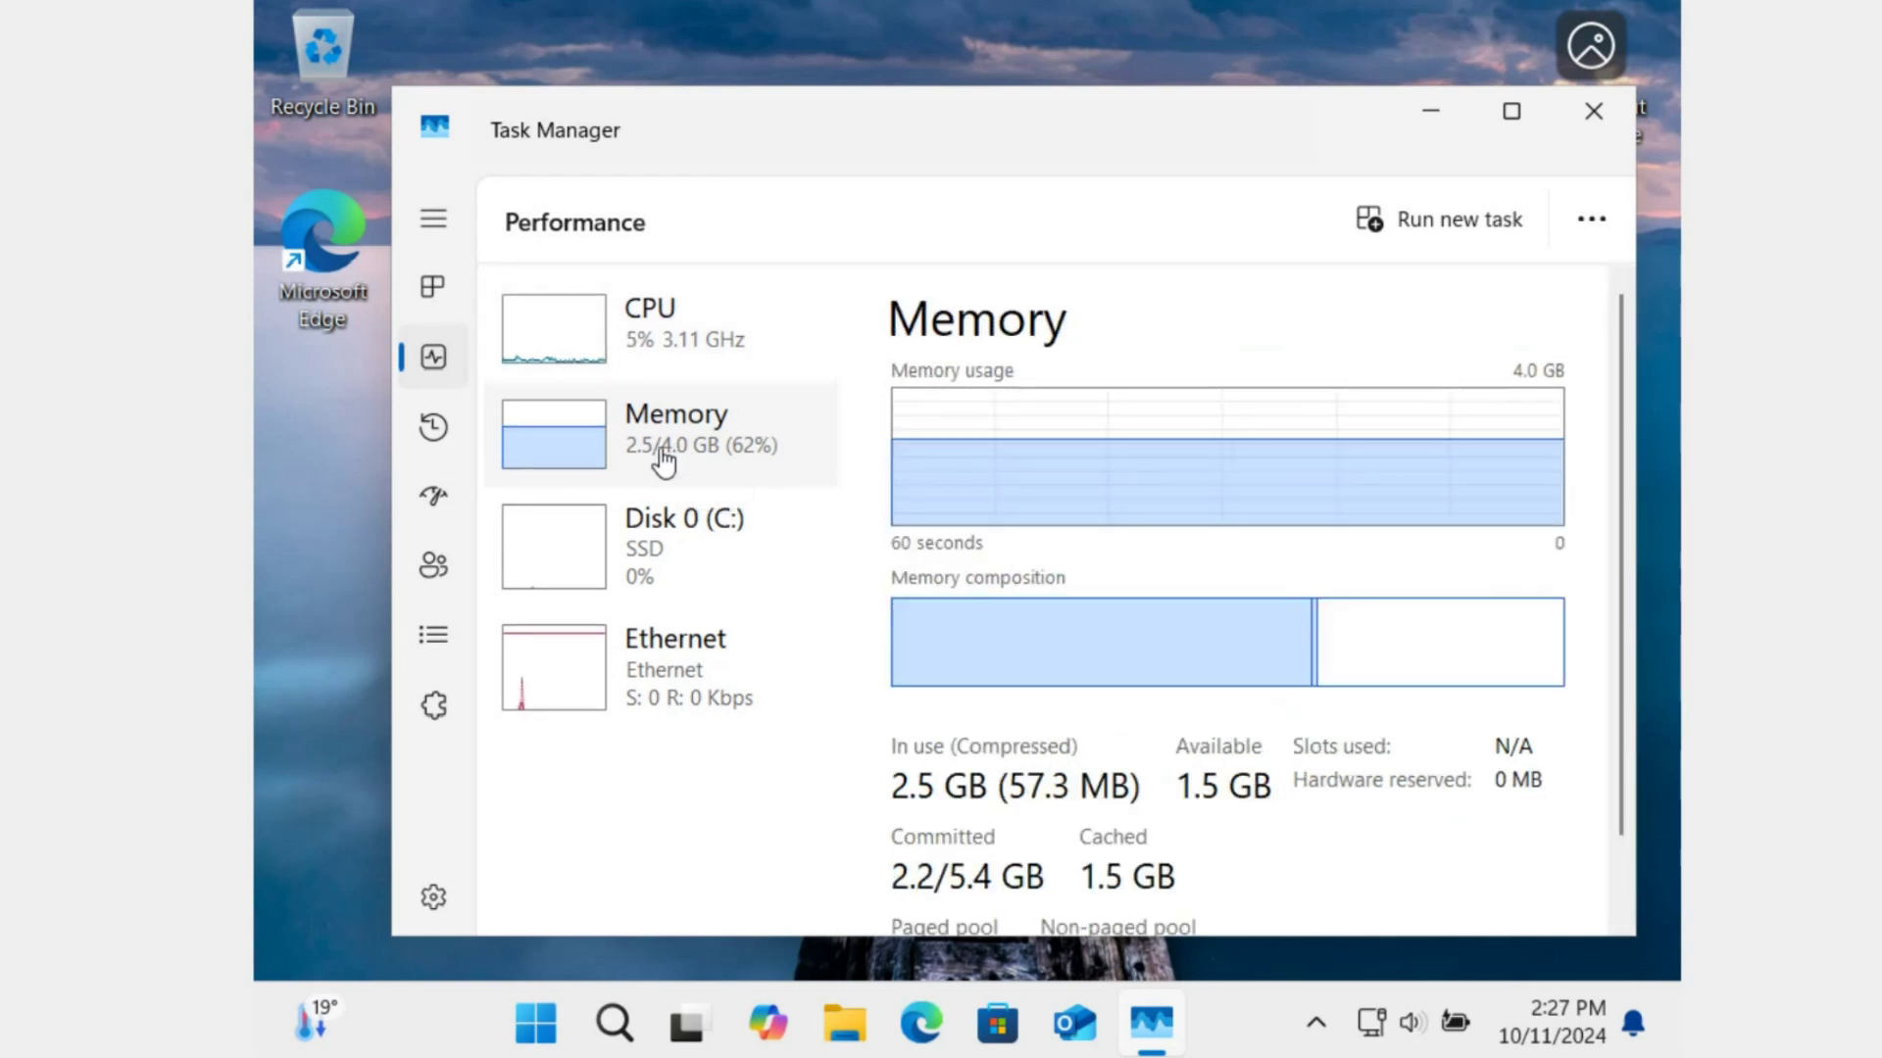
- Scroll through the running Processes list, then close Task Manager
{"action": "left_click", "coordinate": [457, 285]}
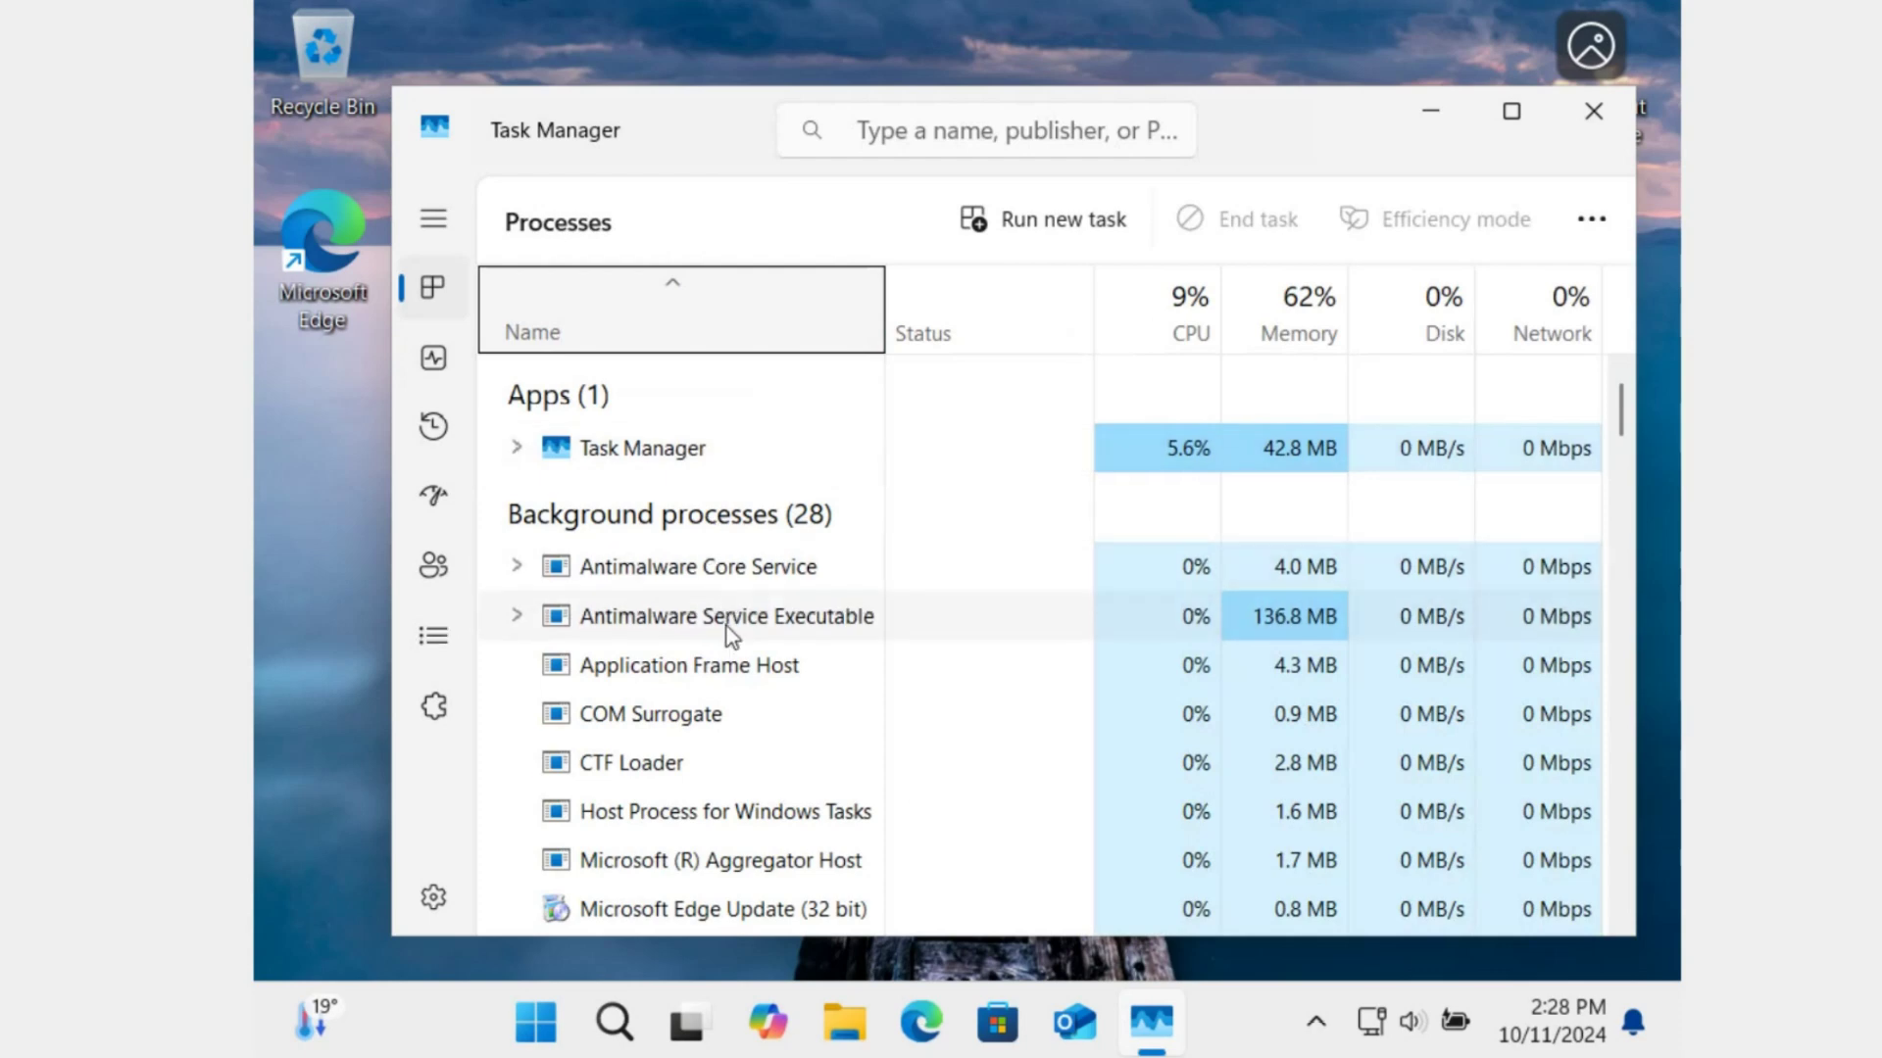
{"action": "scroll", "coordinate": [731, 642], "scroll_direction": "down", "scroll_amount": 3}
{"action": "scroll", "coordinate": [731, 642], "scroll_direction": "down", "scroll_amount": 4}
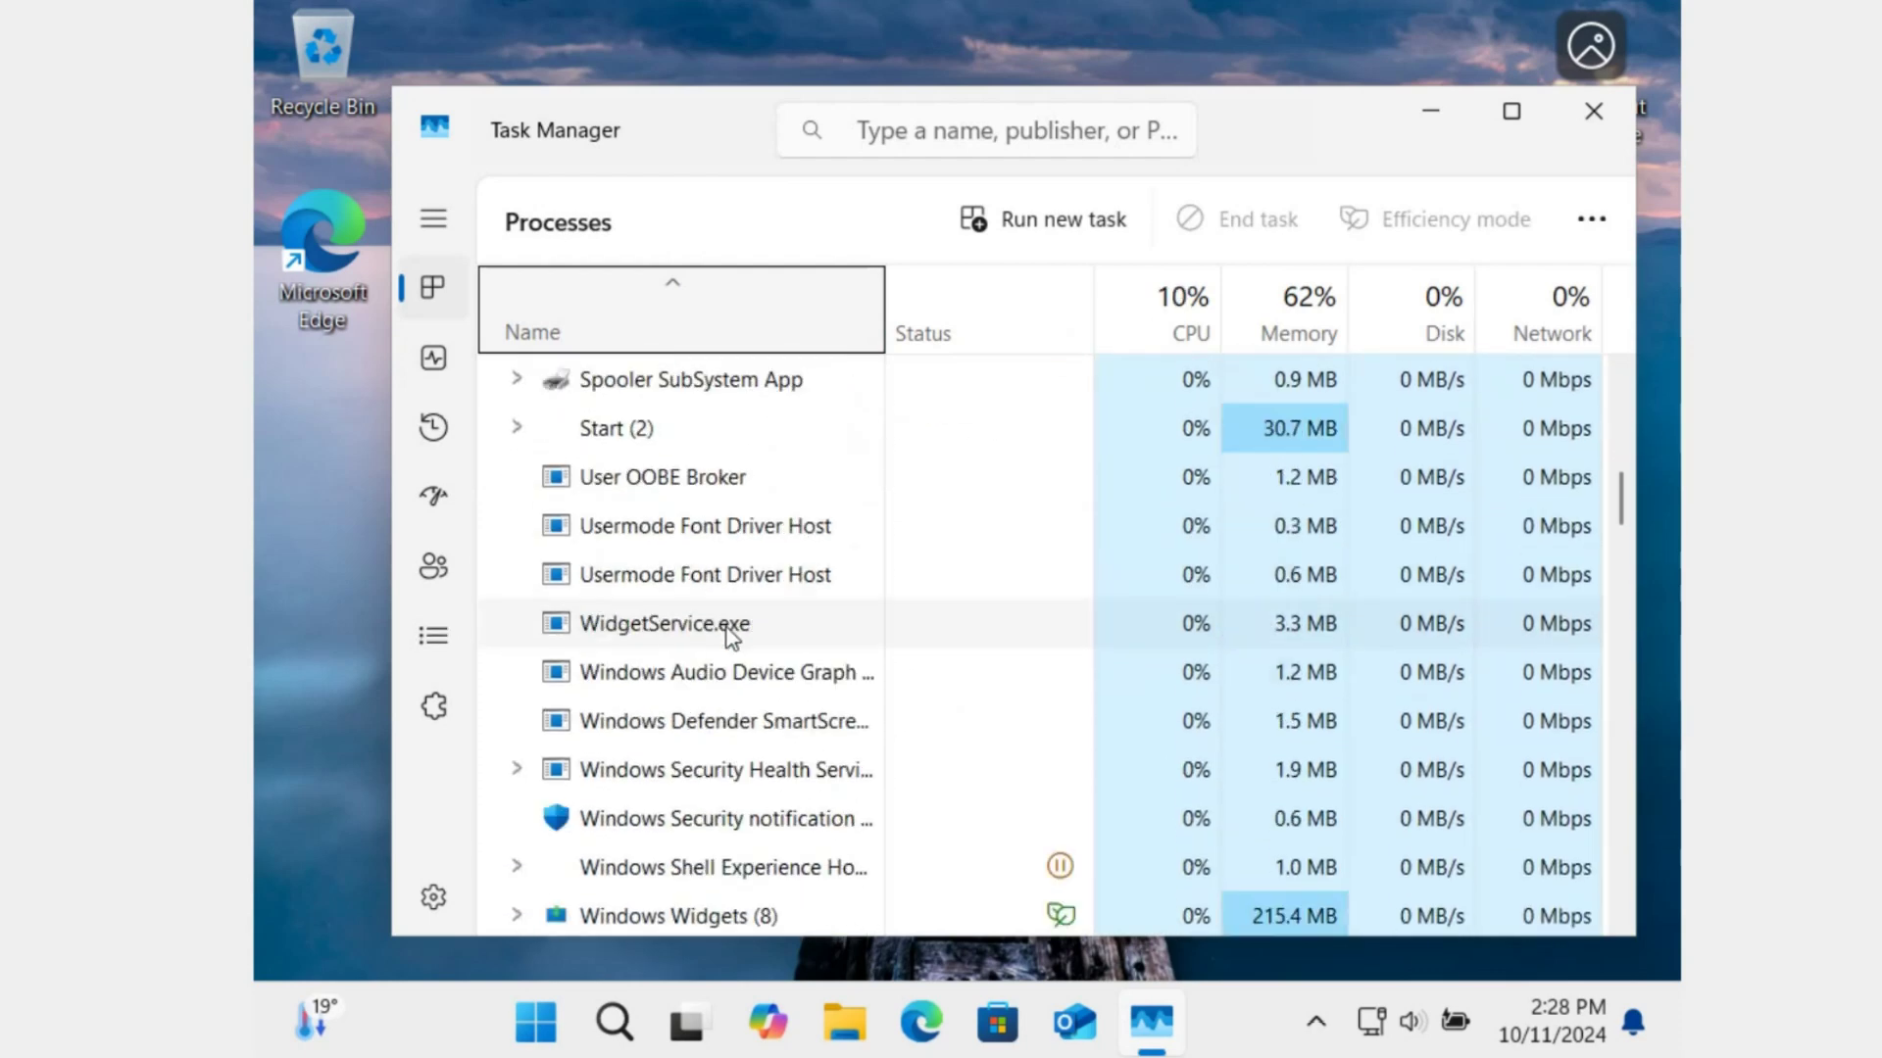
{"action": "scroll", "coordinate": [852, 689], "scroll_direction": "down", "scroll_amount": 2}
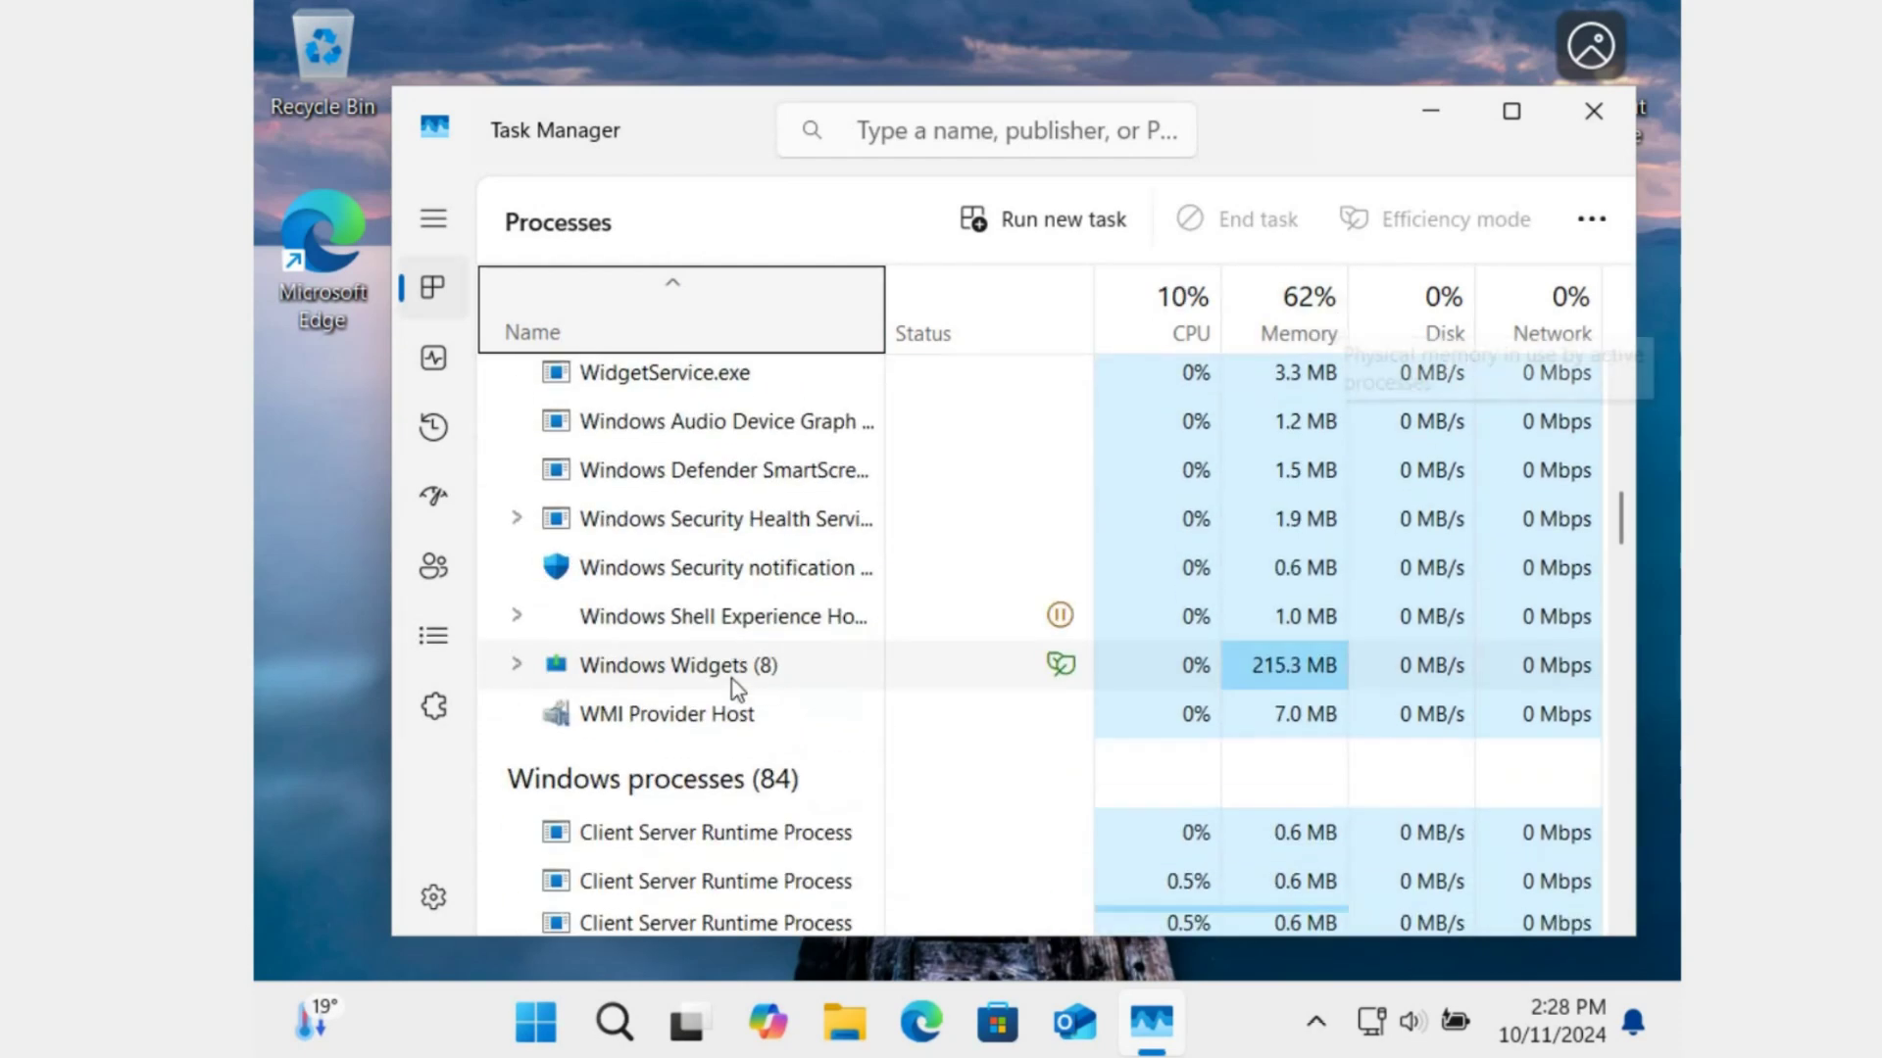
{"action": "scroll", "coordinate": [784, 687], "scroll_direction": "down", "scroll_amount": 2}
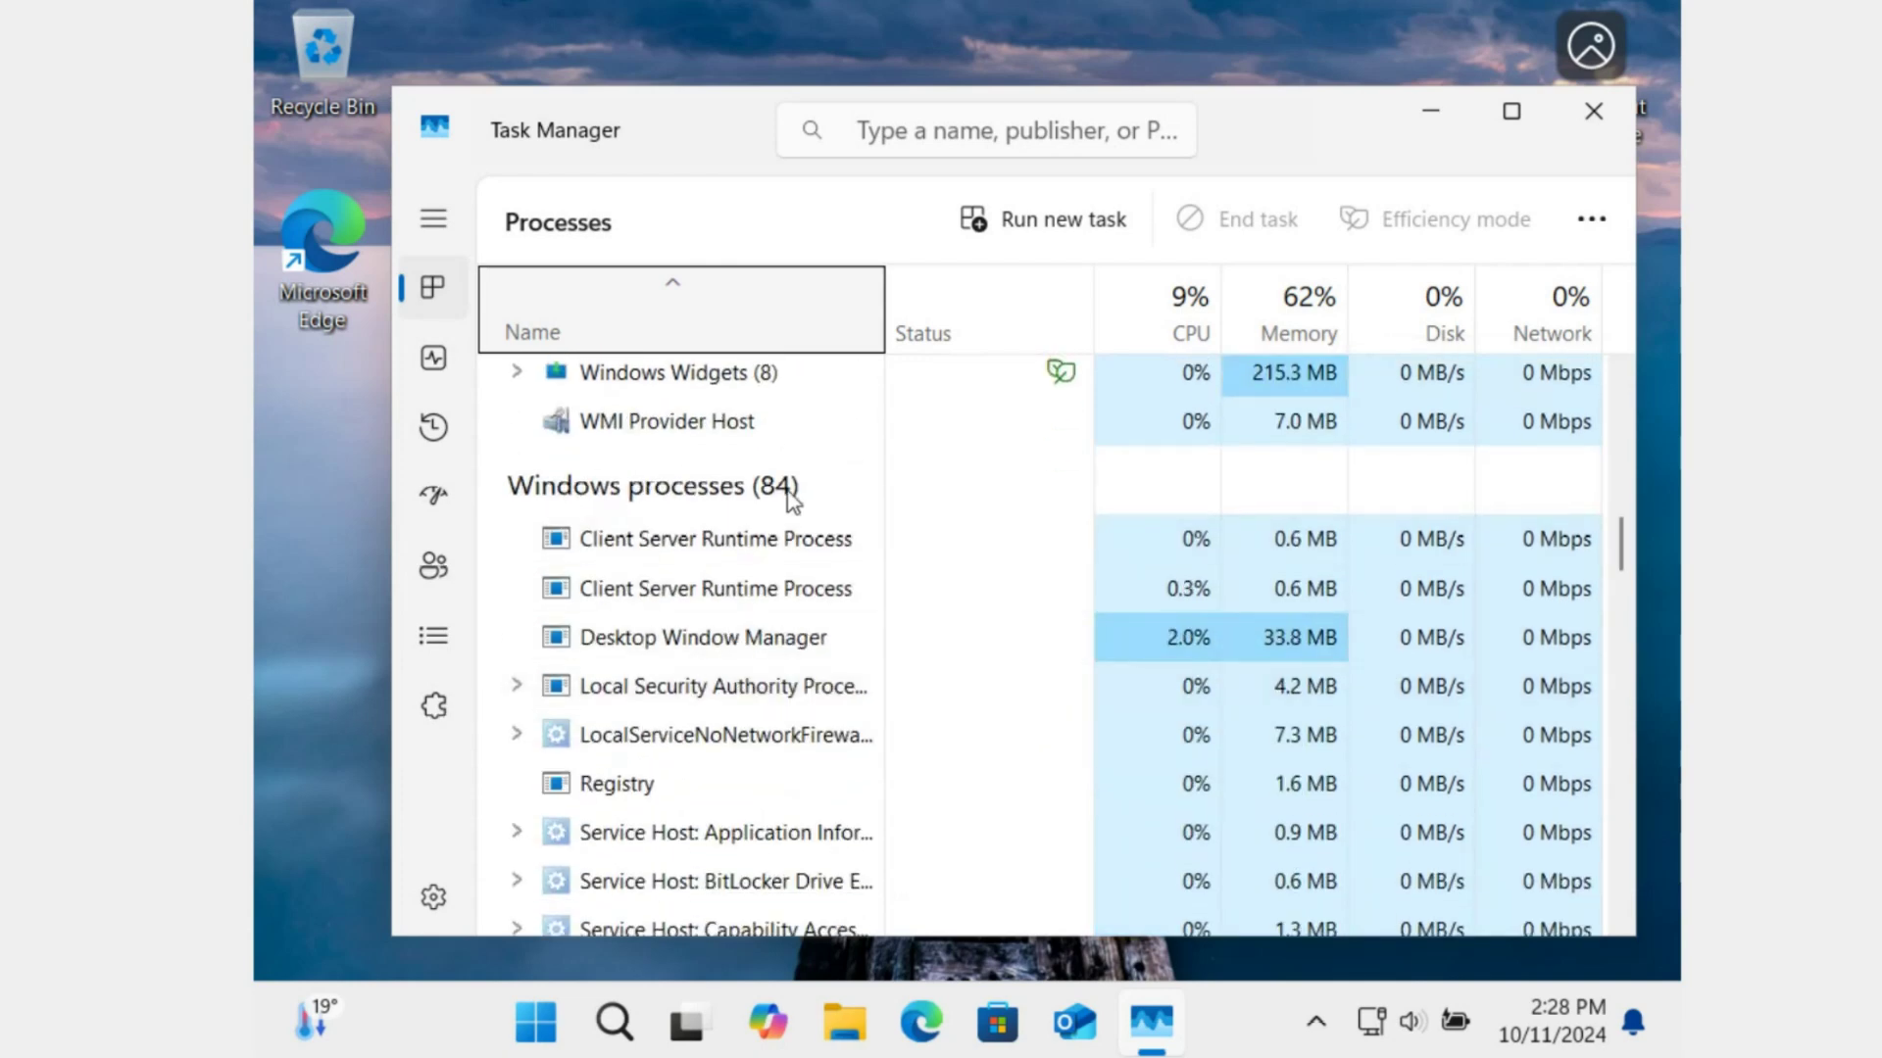
{"action": "scroll", "coordinate": [827, 755], "scroll_direction": "down", "scroll_amount": 3}
{"action": "scroll", "coordinate": [830, 755], "scroll_direction": "down", "scroll_amount": 7}
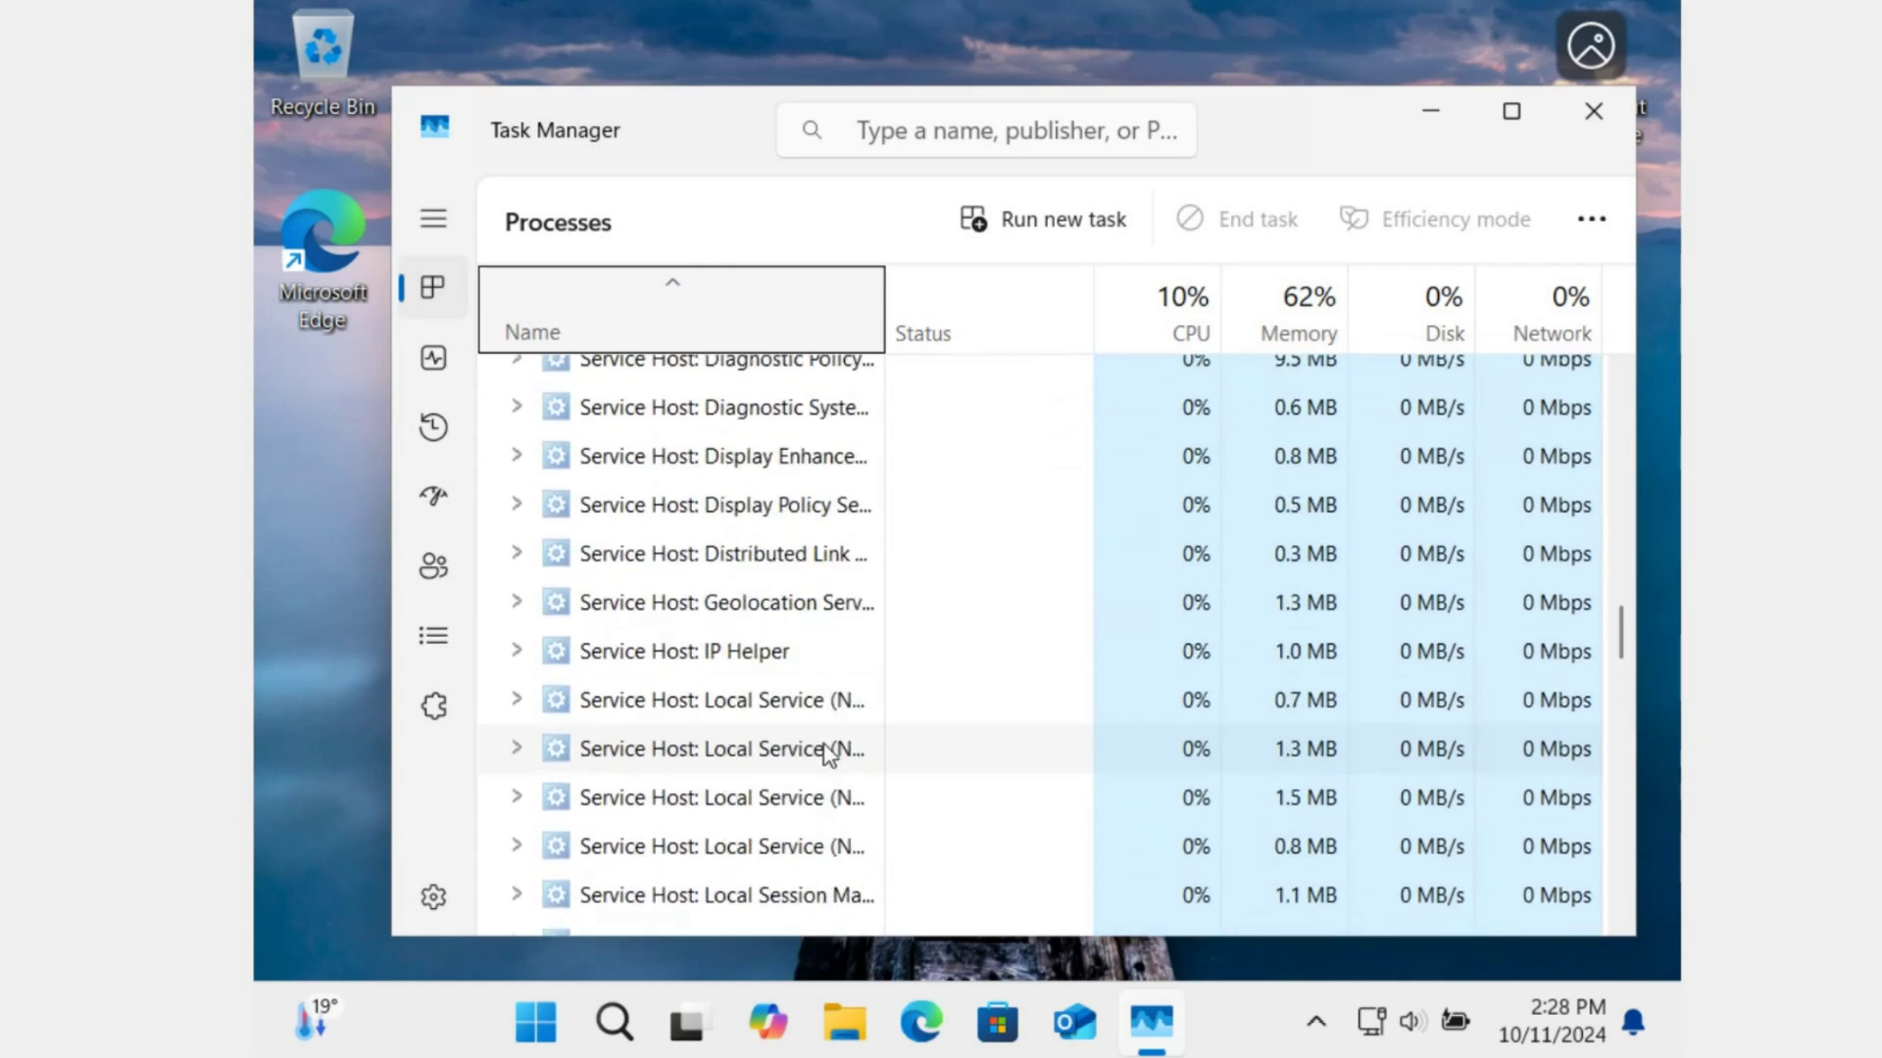
{"action": "left_click", "coordinate": [1609, 100]}
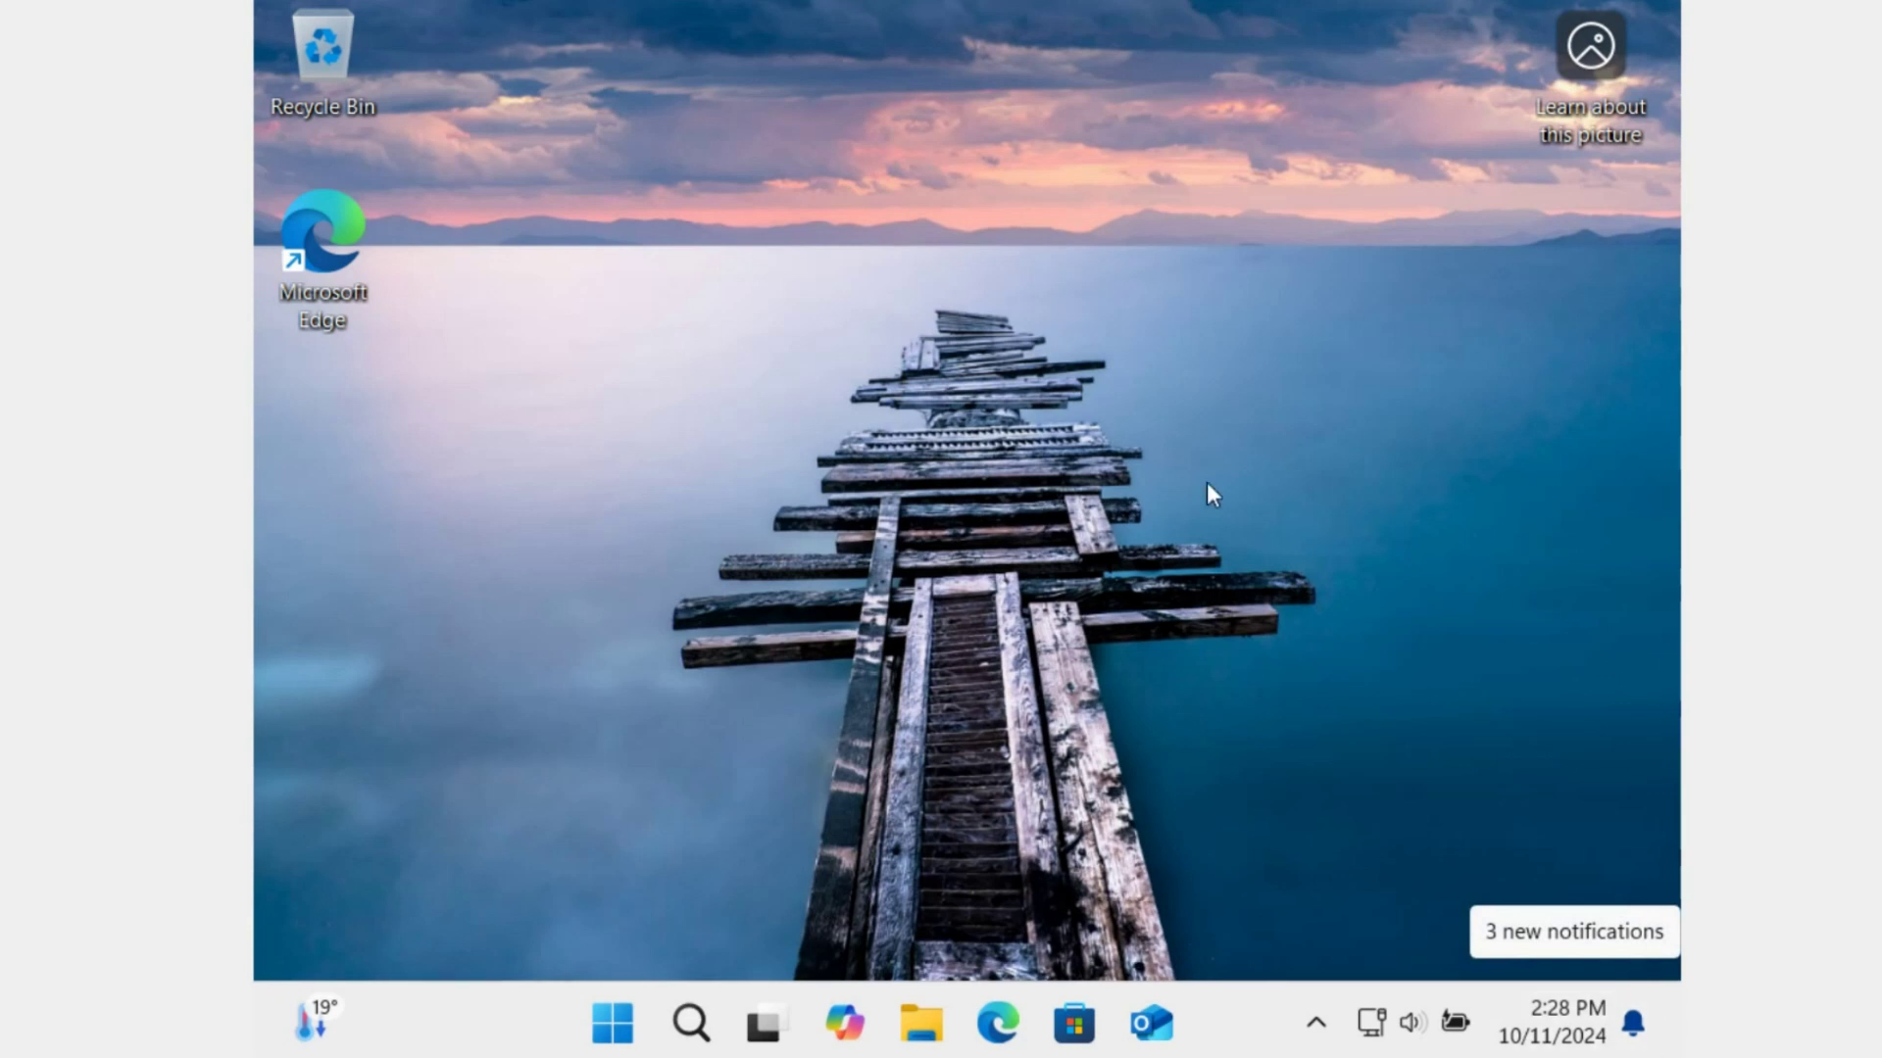
- Switch the 21h2, 23h2 and 24h2 Task Managers between CPU and Memory views
{"action": "key", "text": "Tab"}
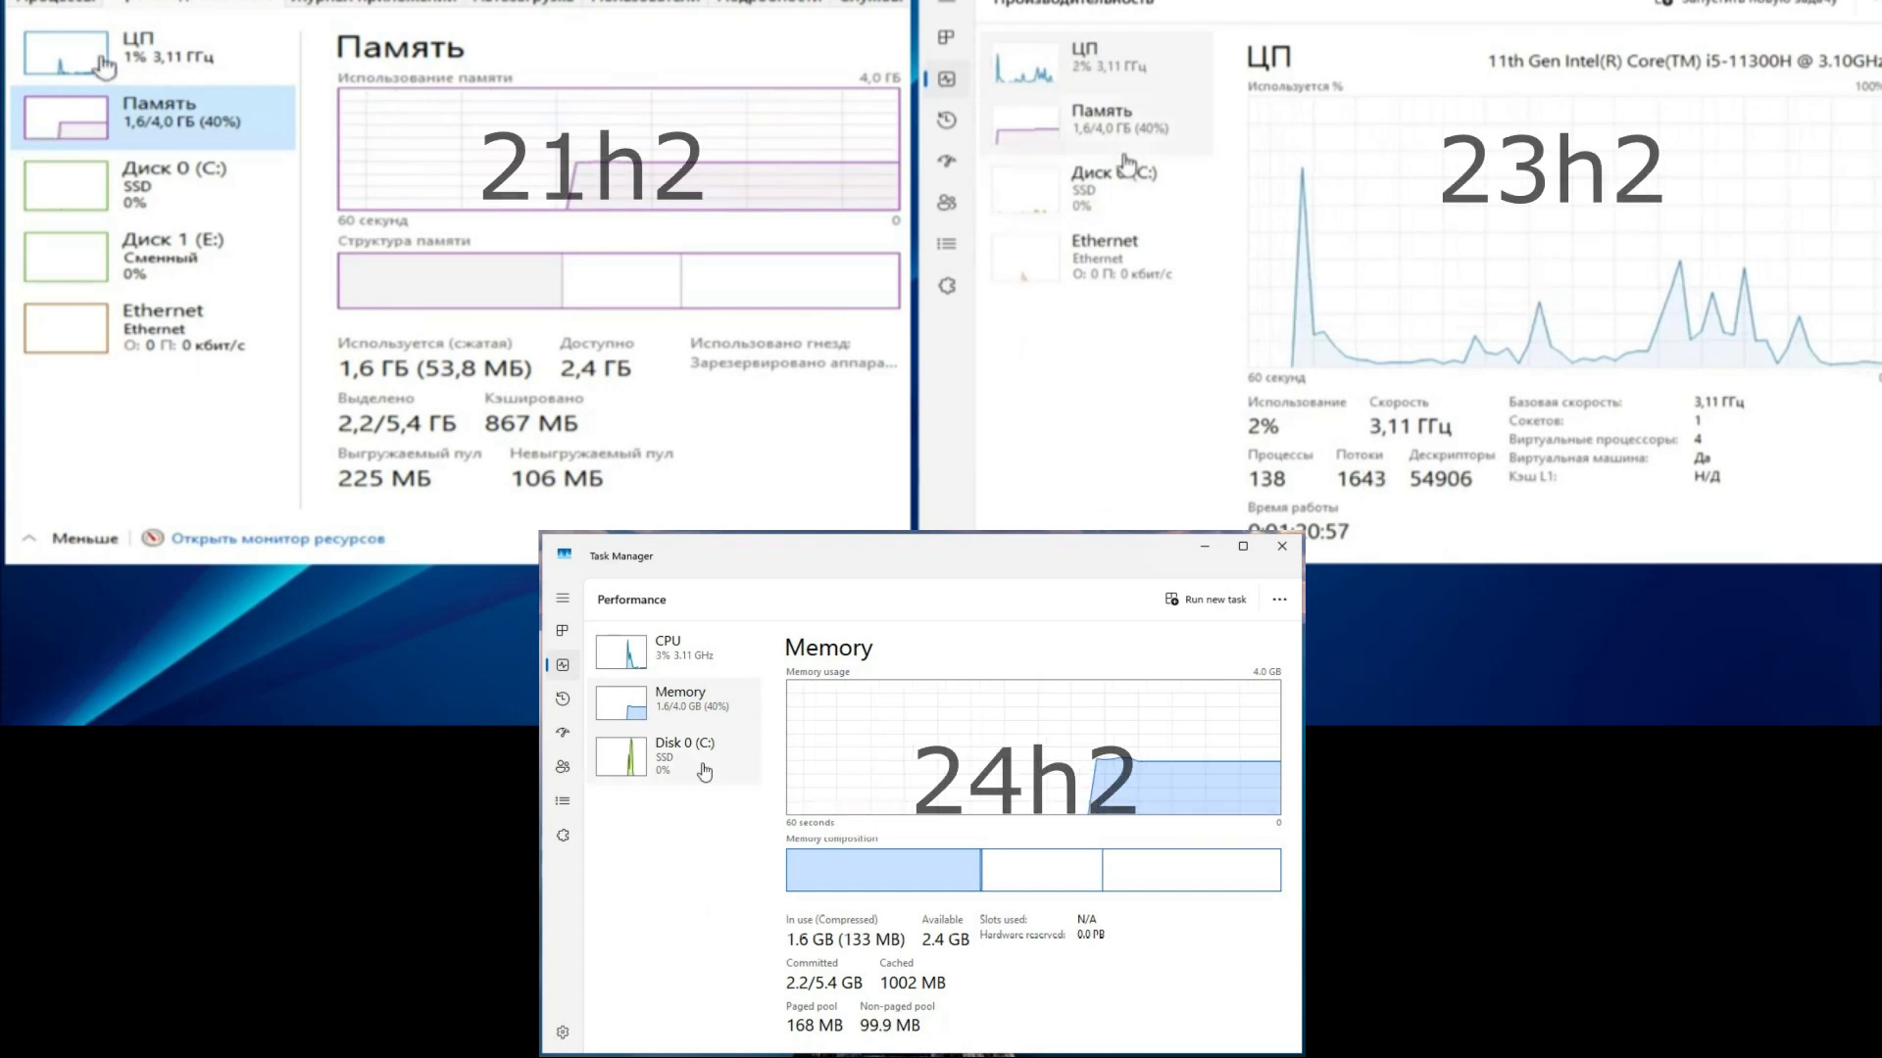
{"action": "left_click", "coordinate": [105, 66]}
{"action": "left_click", "coordinate": [676, 667]}
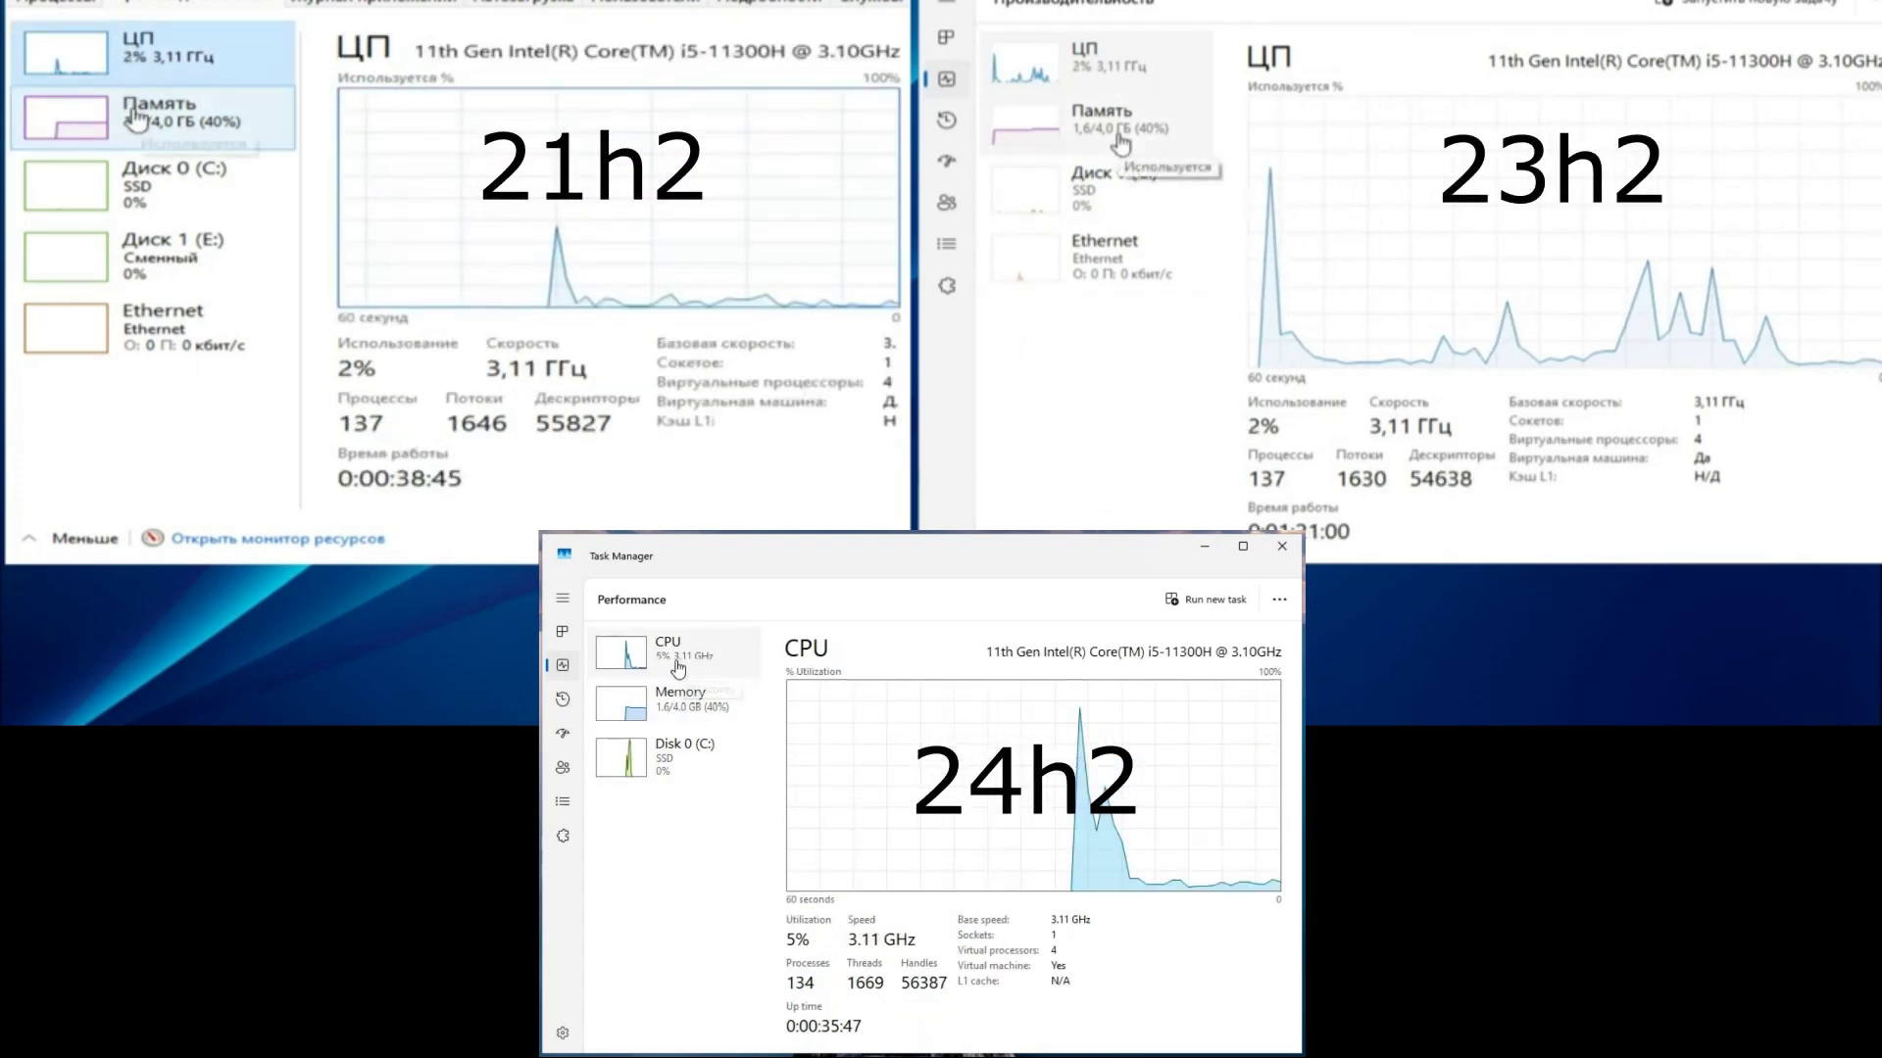
{"action": "left_click", "coordinate": [135, 118]}
{"action": "left_click", "coordinate": [1120, 143]}
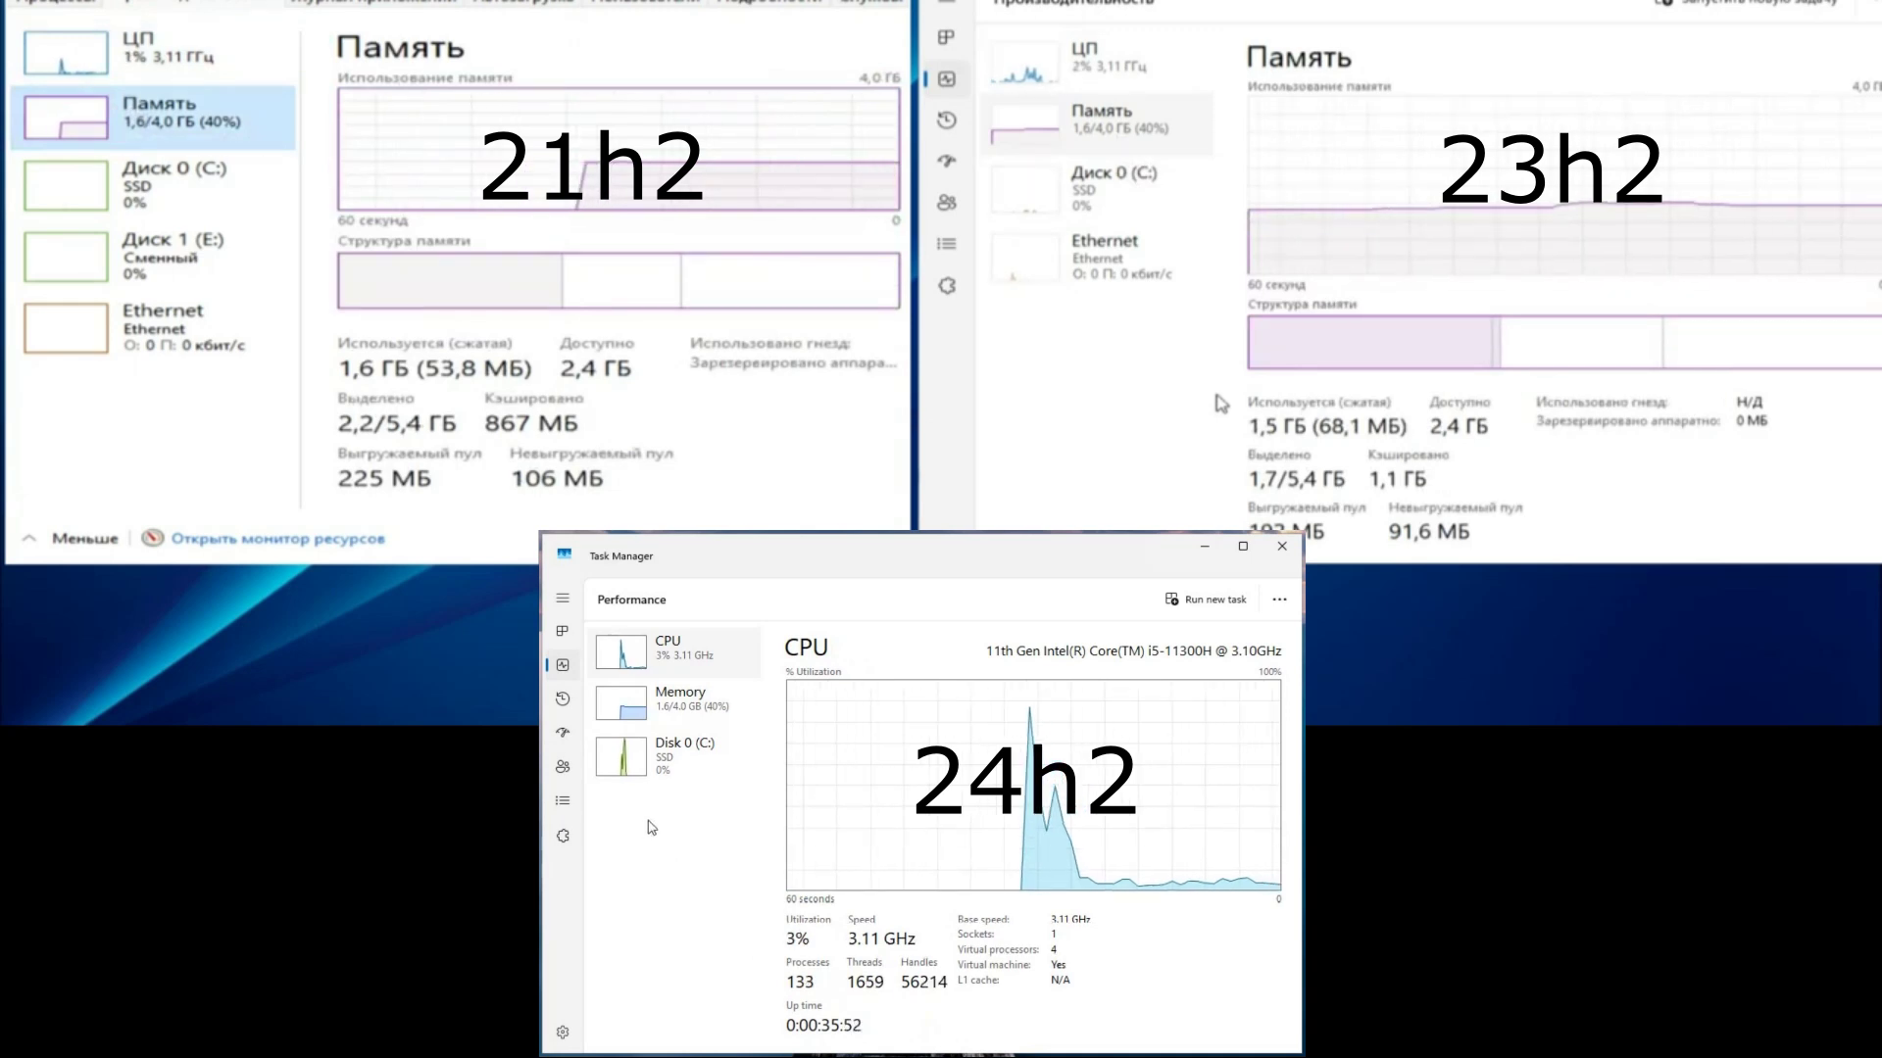
{"action": "left_click", "coordinate": [656, 720]}
{"action": "left_click", "coordinate": [105, 65]}
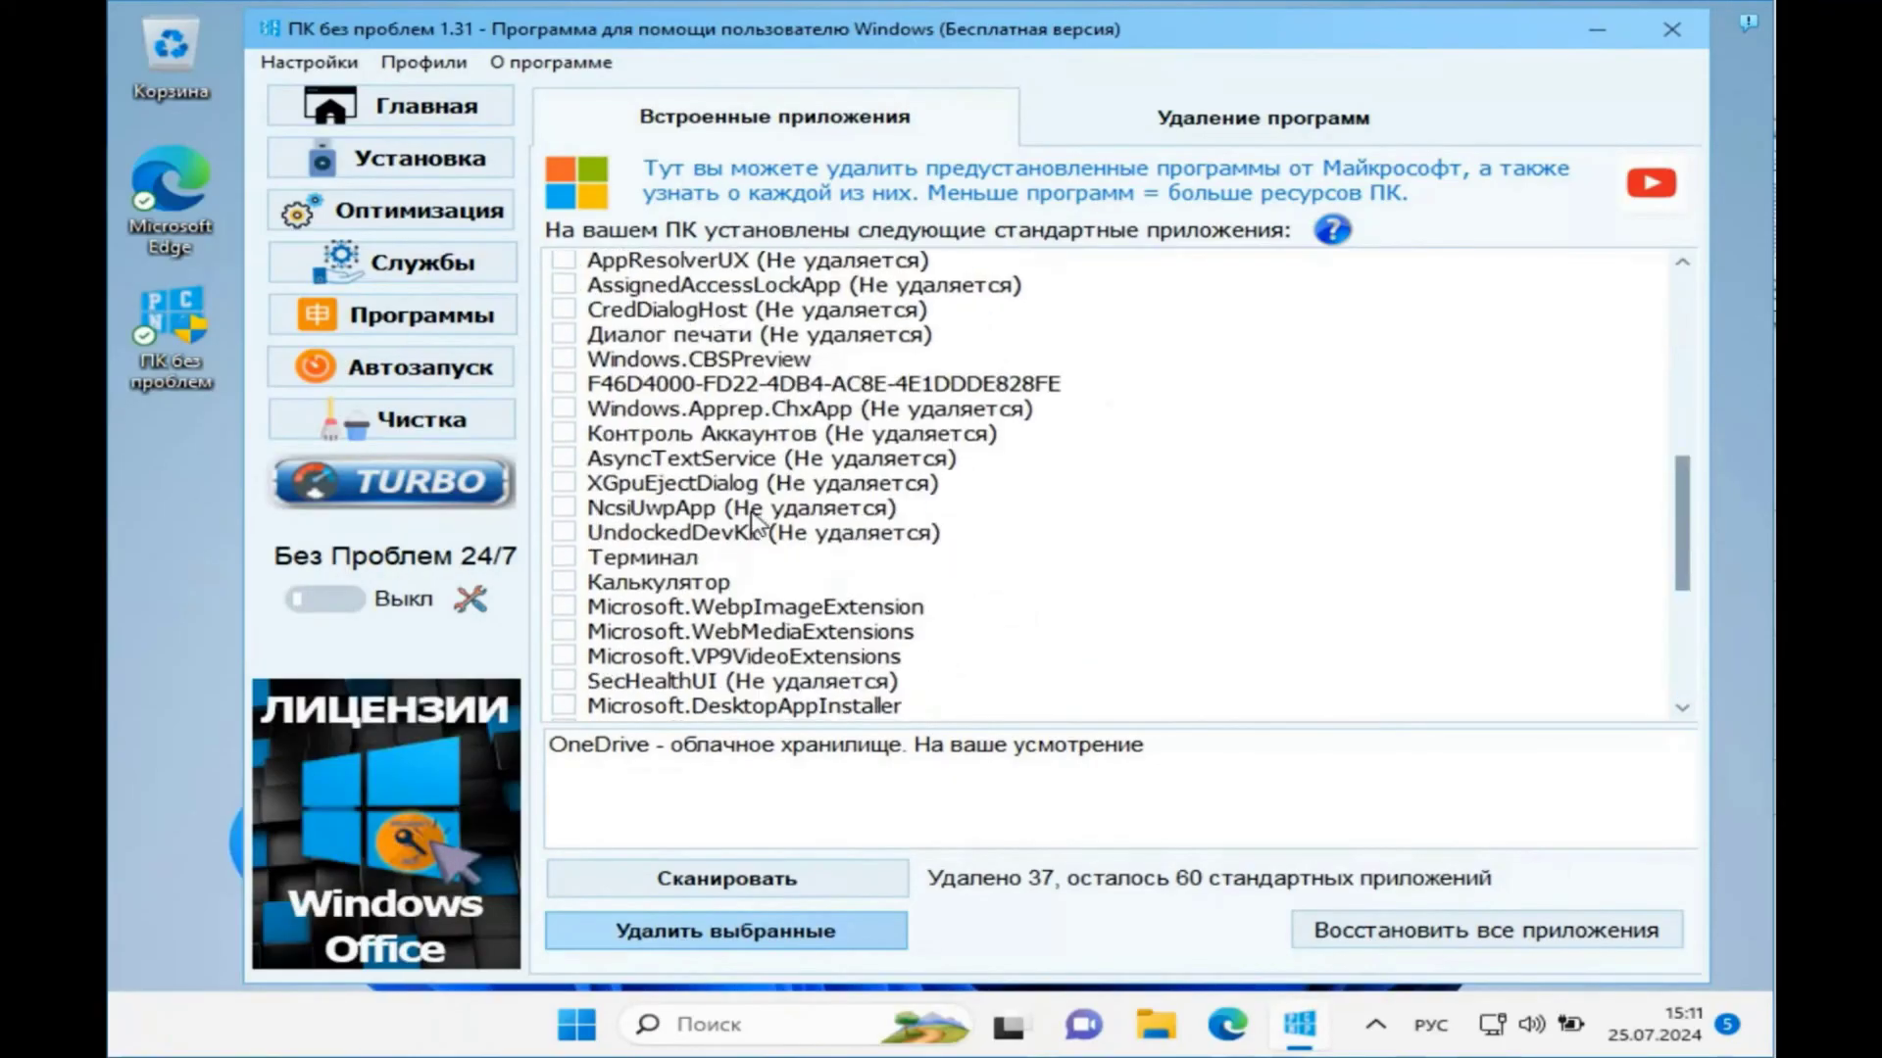
- Review the installed programs list, selecting Microsoft Edge WebView2 Runtime
{"action": "left_click", "coordinate": [1243, 142]}
{"action": "left_click", "coordinate": [700, 280]}
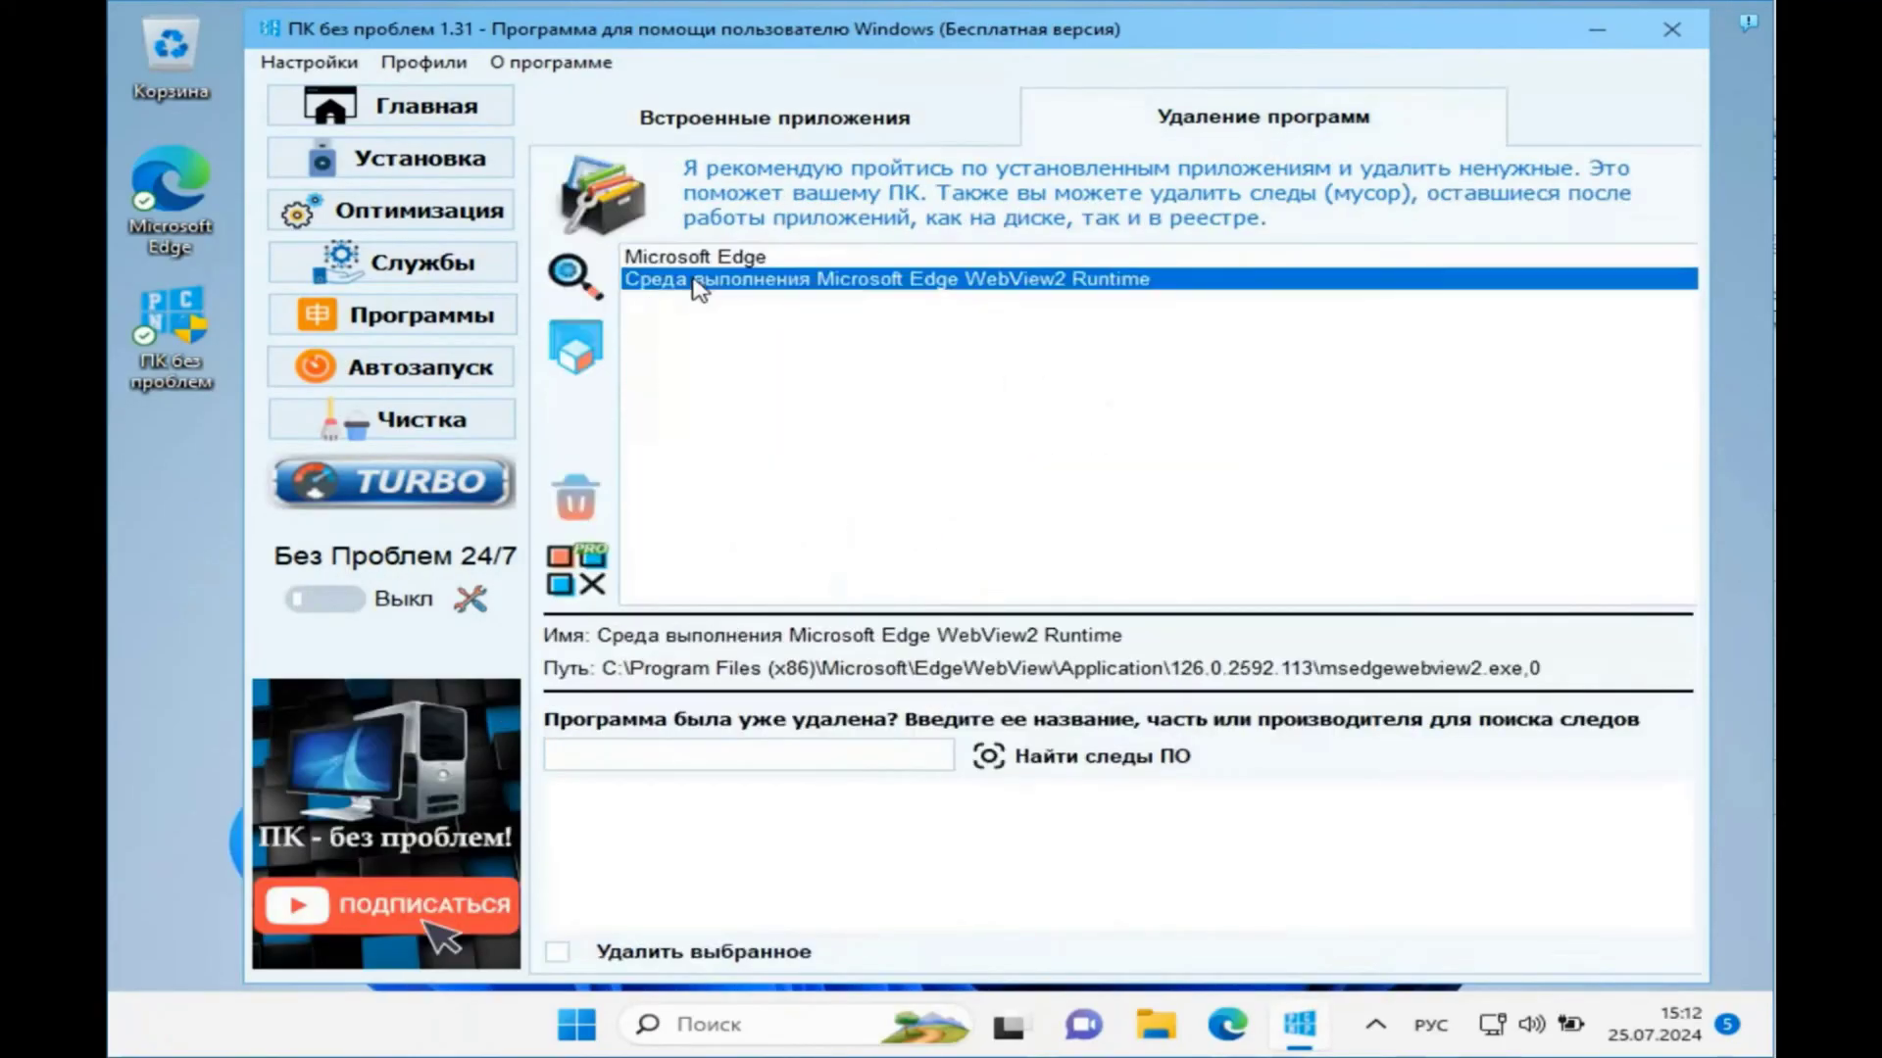
{"action": "scroll", "coordinate": [904, 520], "scroll_direction": "down", "scroll_amount": 10}
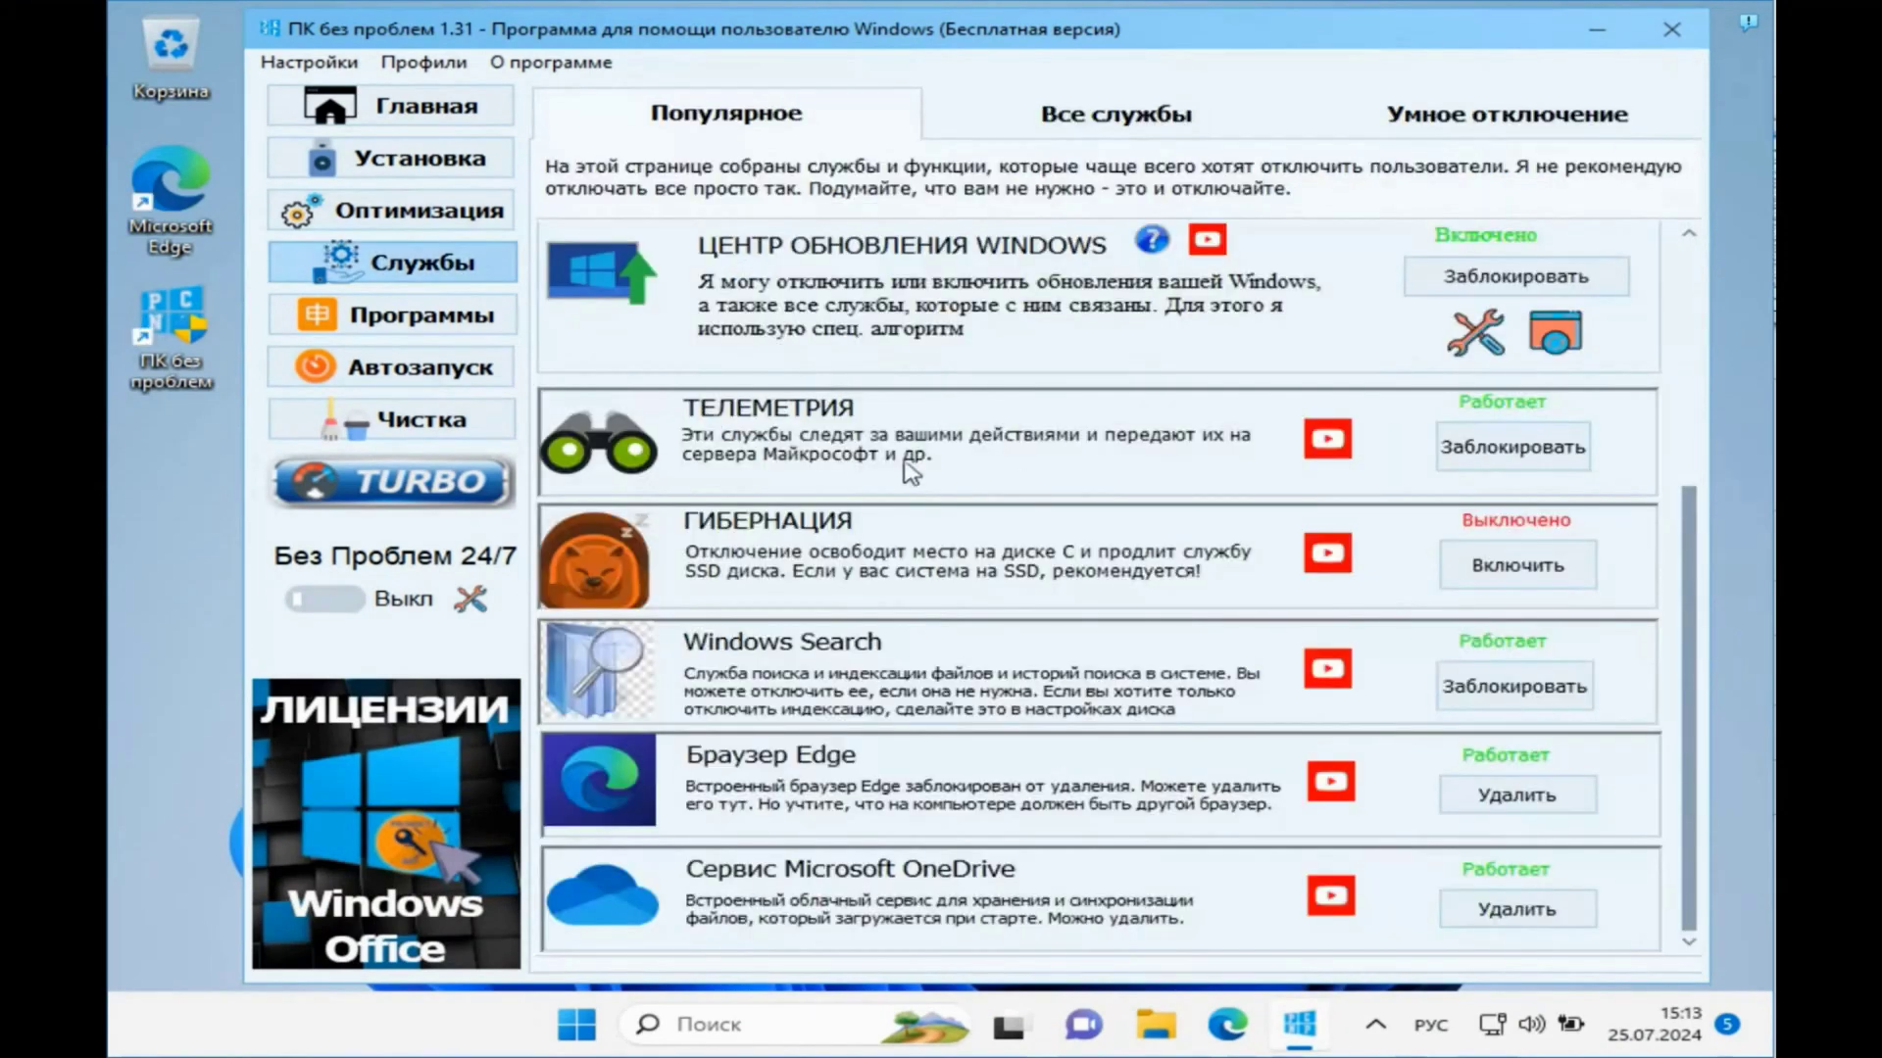
{"action": "scroll", "coordinate": [912, 473], "scroll_direction": "up", "scroll_amount": 5}
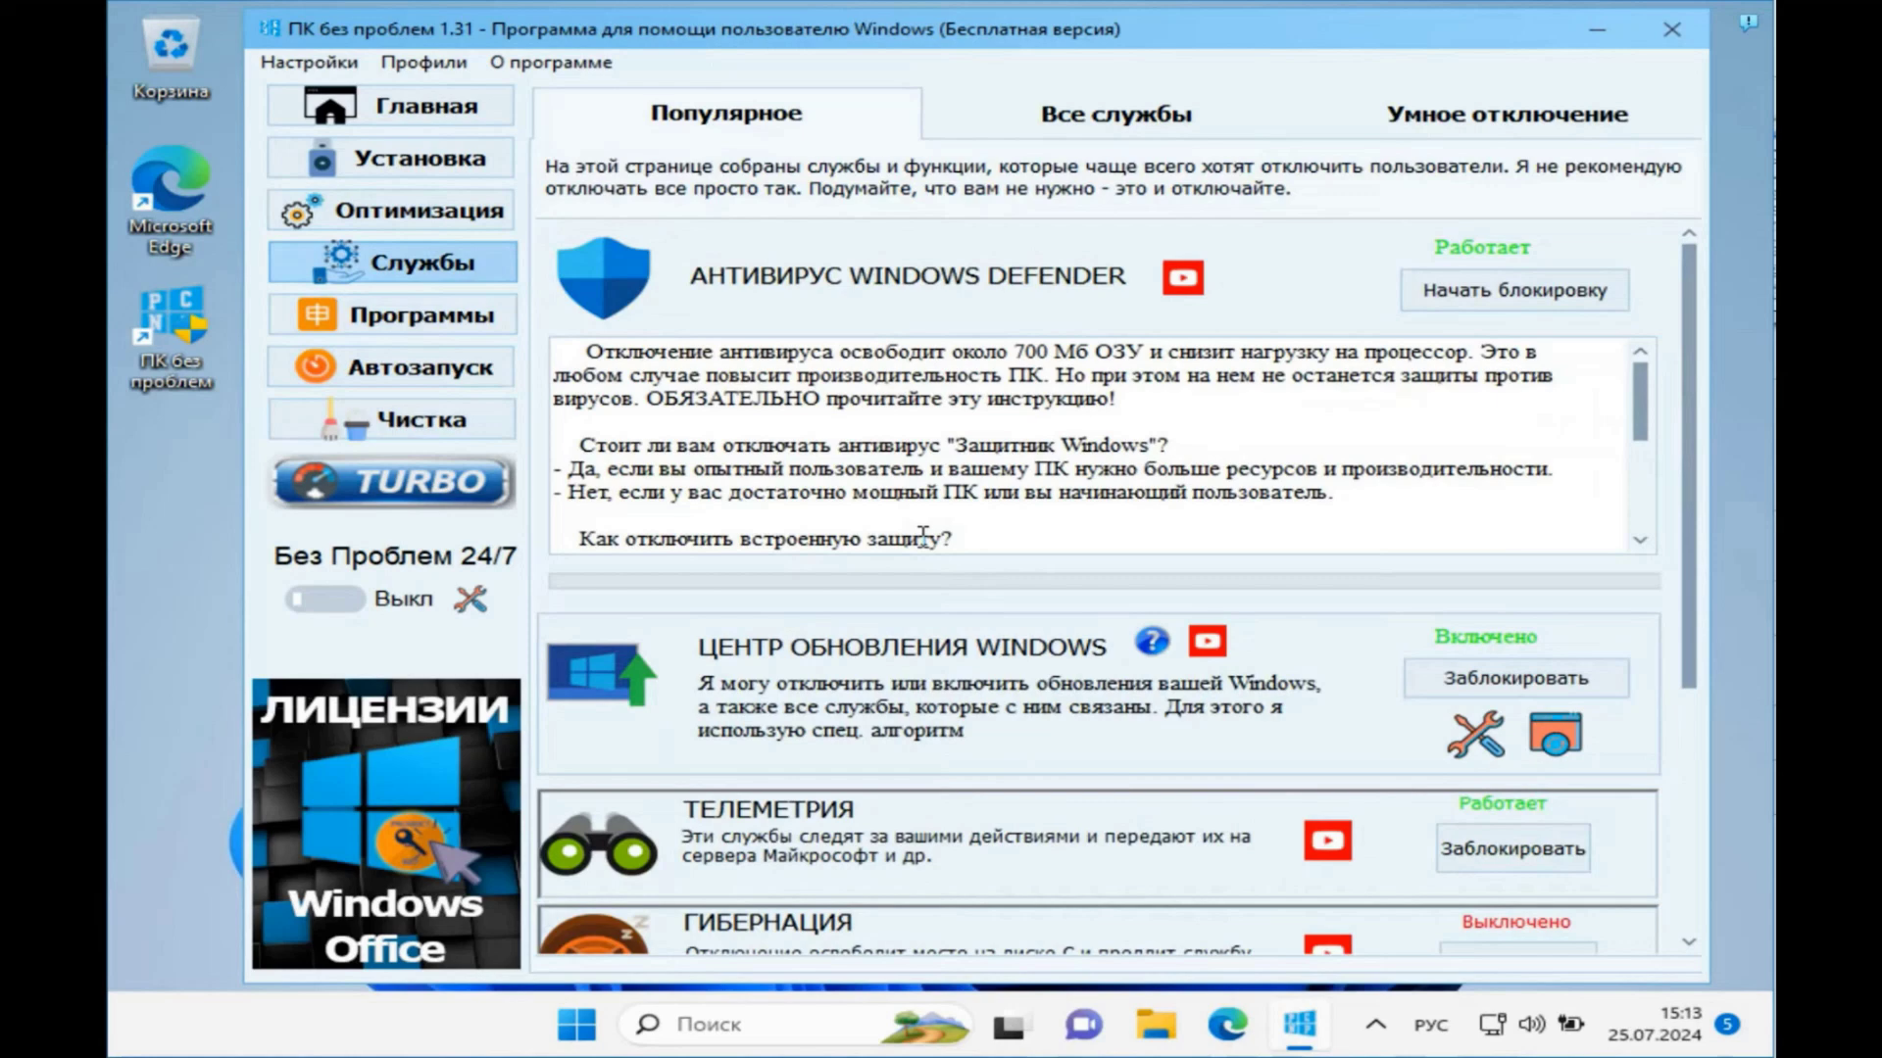
- Block the Telemetry services and confirm the DiagTrack disabled notice
{"action": "scroll", "coordinate": [922, 537], "scroll_direction": "down", "scroll_amount": 2}
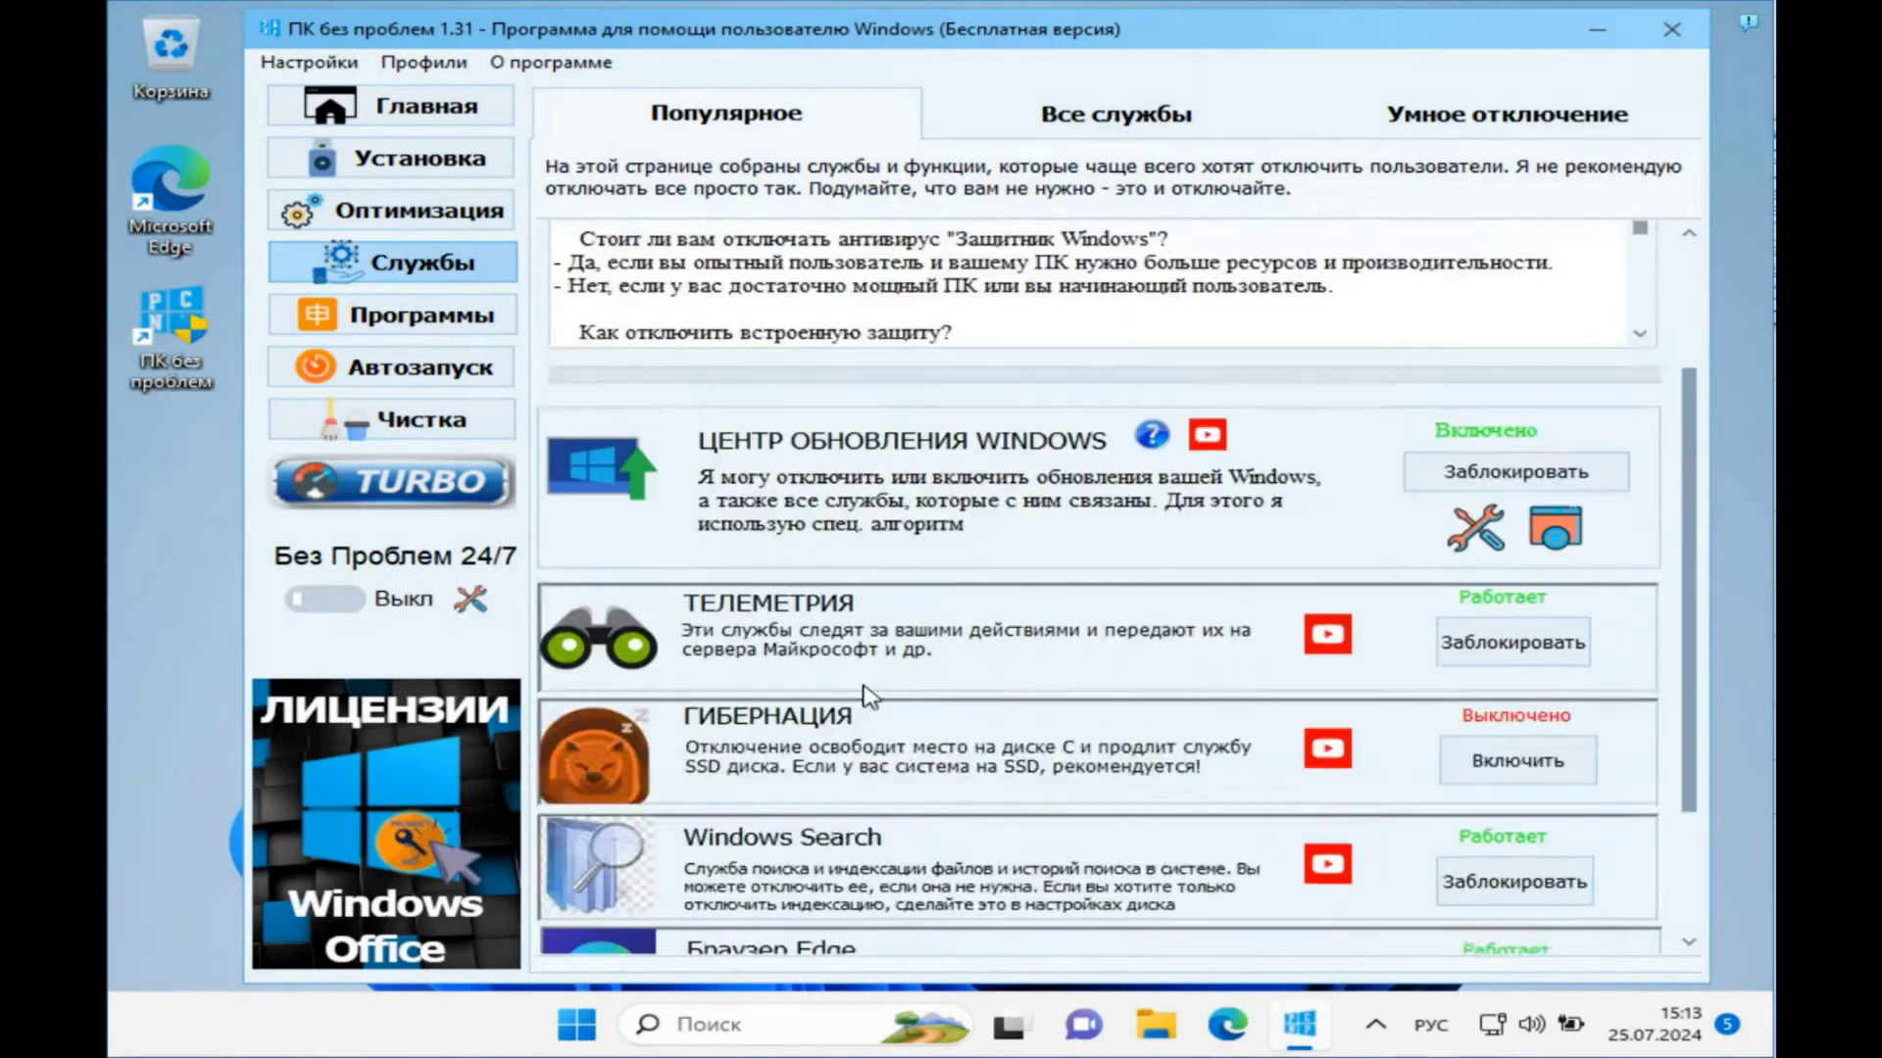
{"action": "left_click", "coordinate": [1513, 643]}
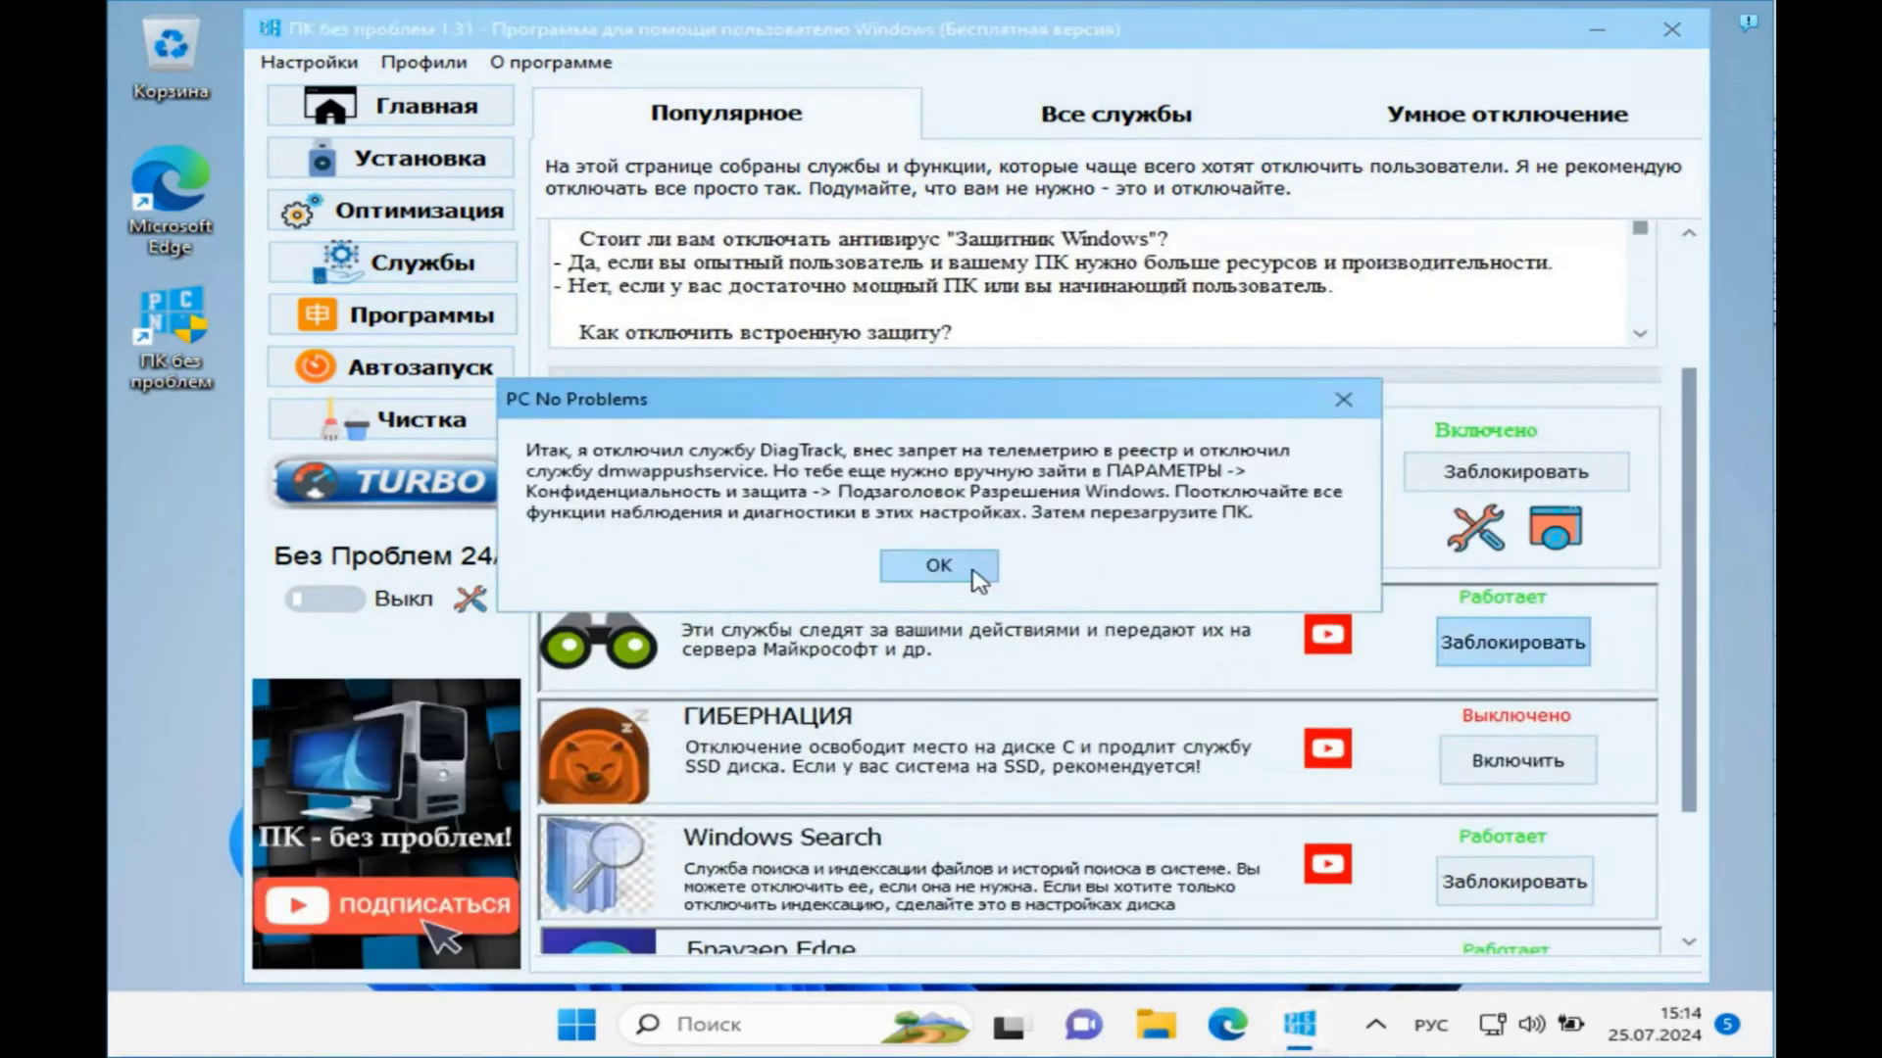
{"action": "left_click", "coordinate": [973, 573]}
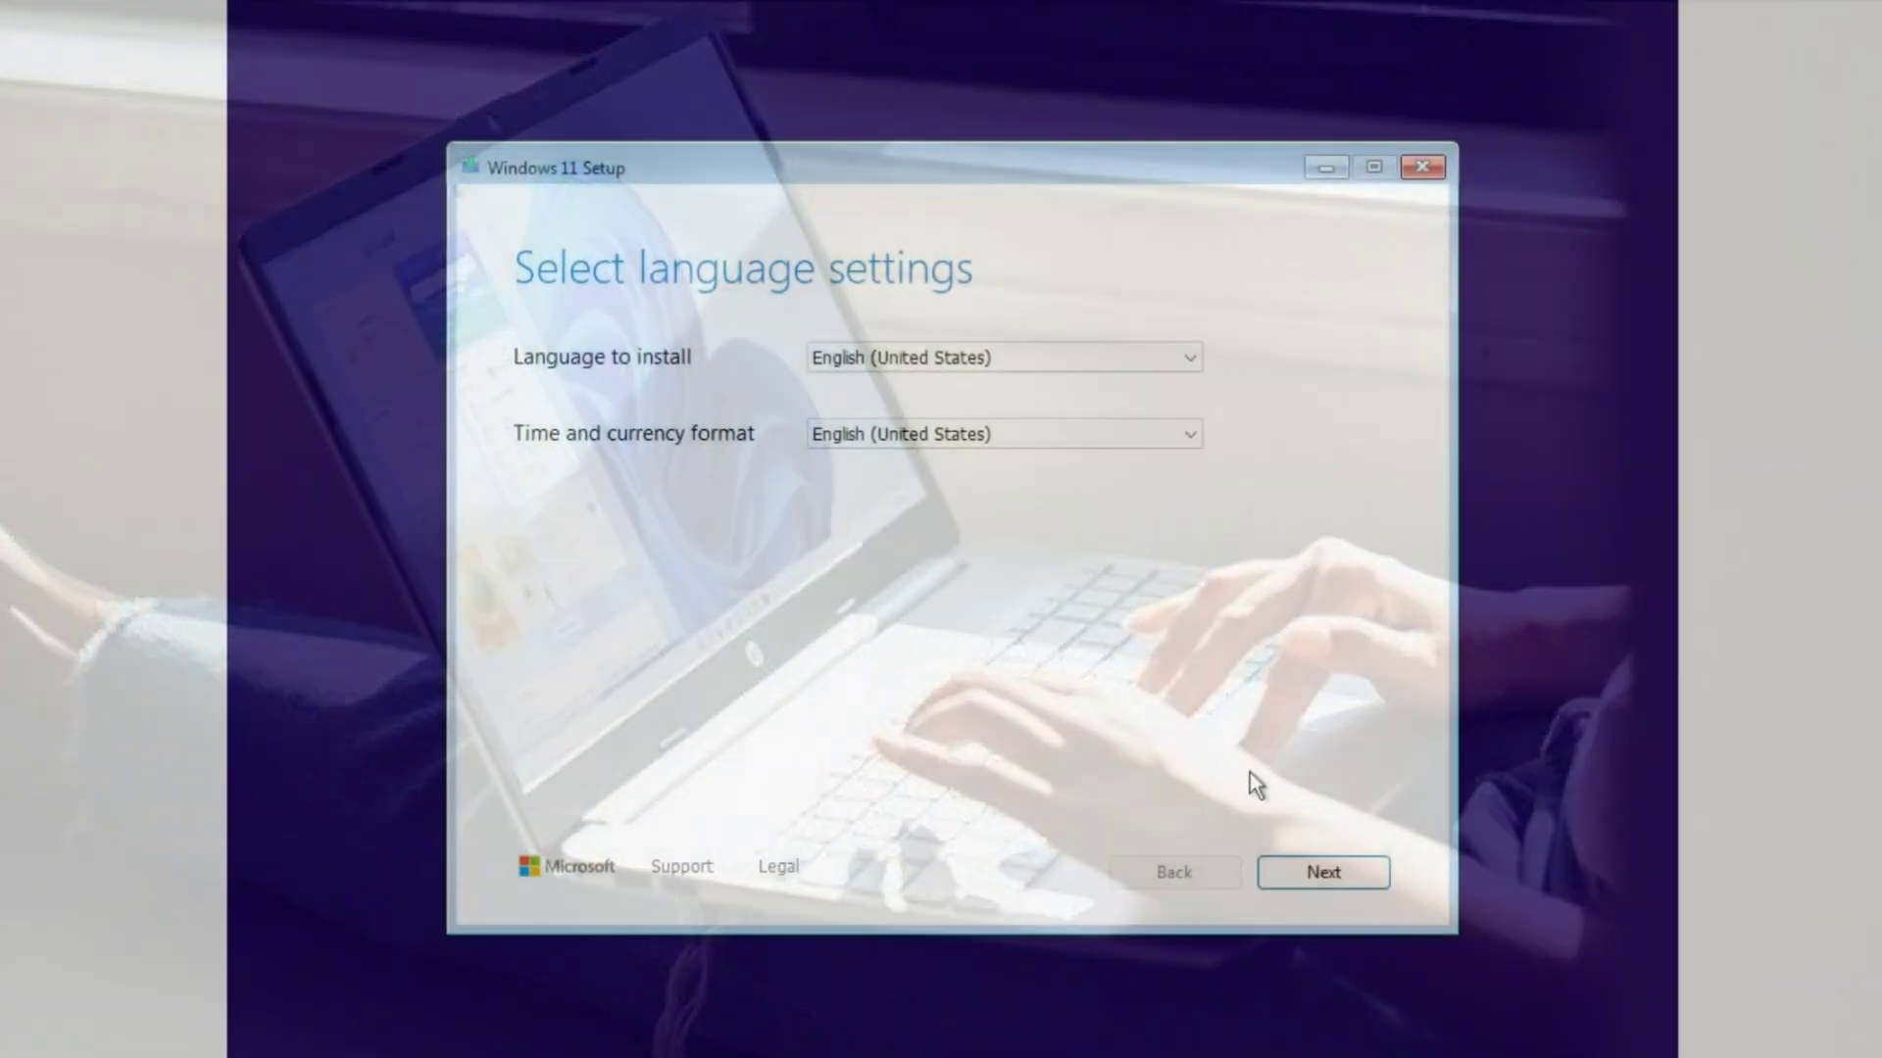
- Accept the default language and keyboard settings and agree that everything will be deleted
{"action": "left_click", "coordinate": [1293, 868]}
{"action": "left_click", "coordinate": [1294, 868]}
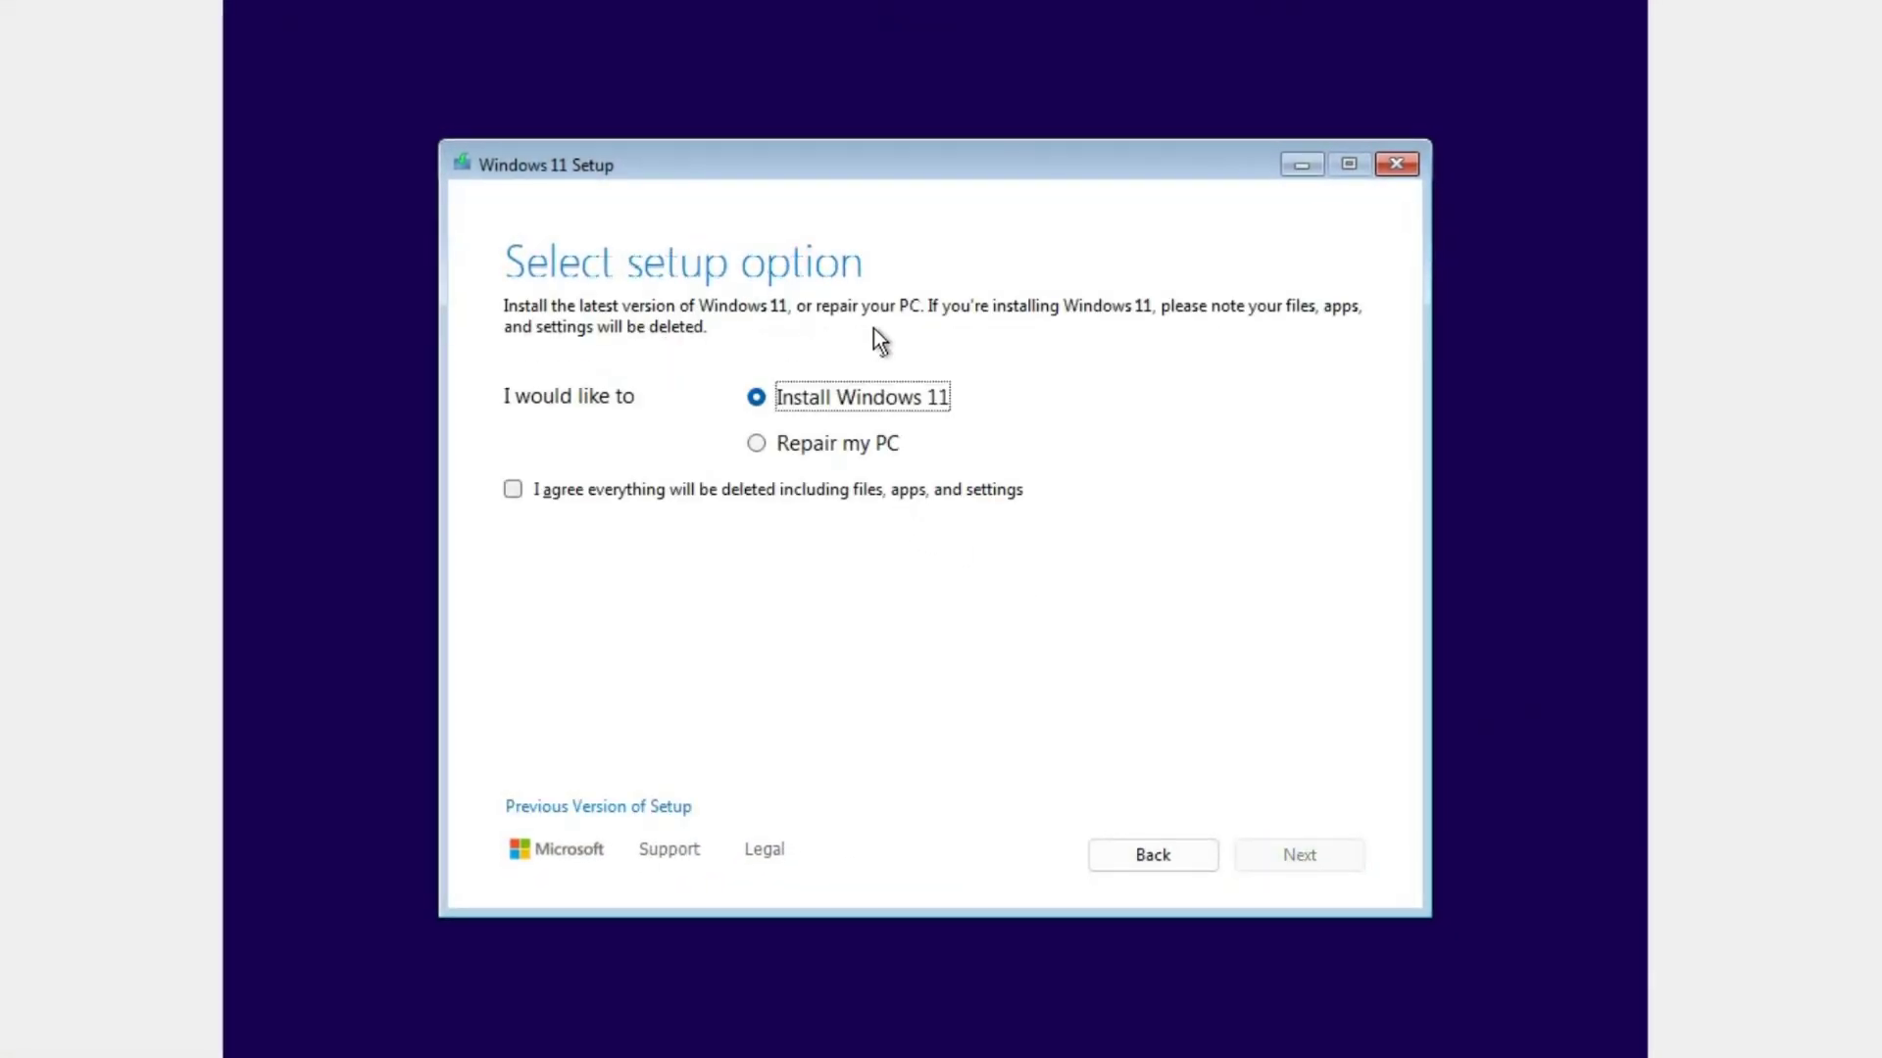
{"action": "left_click", "coordinate": [564, 490]}
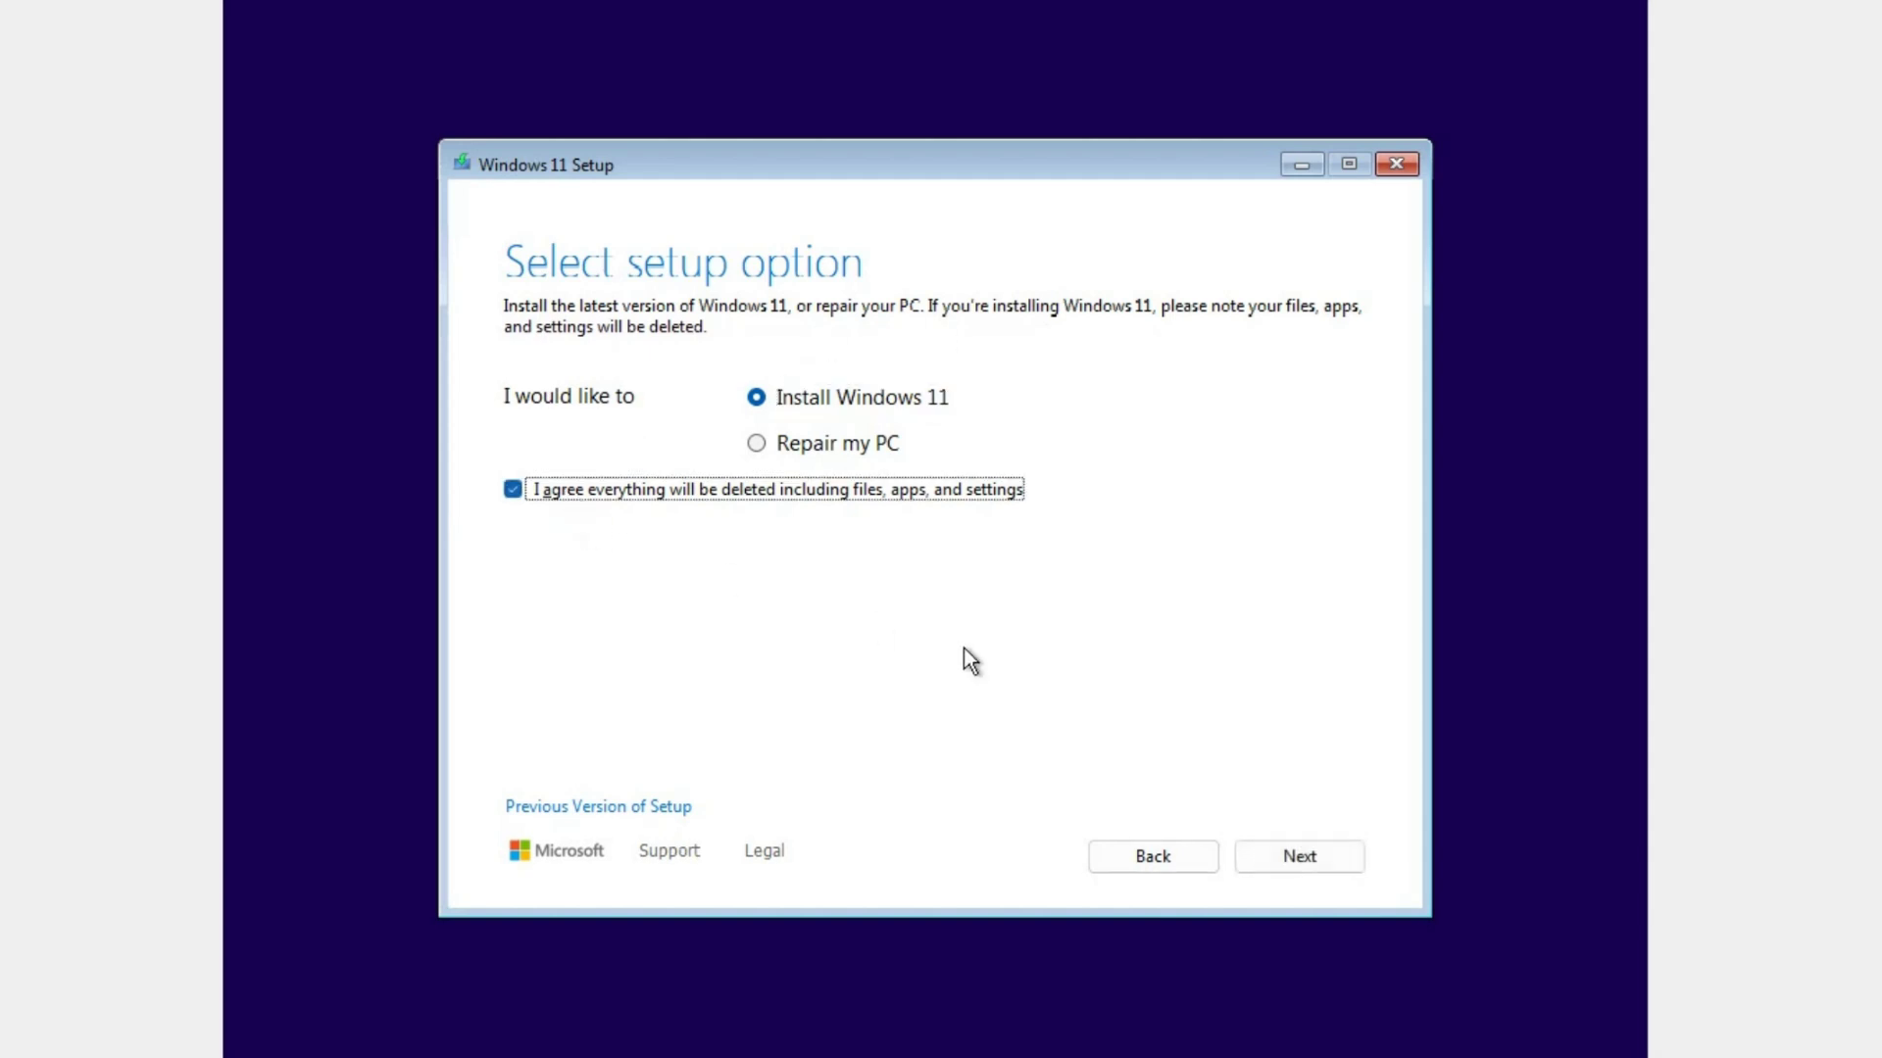
{"action": "left_click", "coordinate": [1288, 862]}
- Skip the product key and choose the Windows 11 Pro edition
{"action": "left_click", "coordinate": [667, 772]}
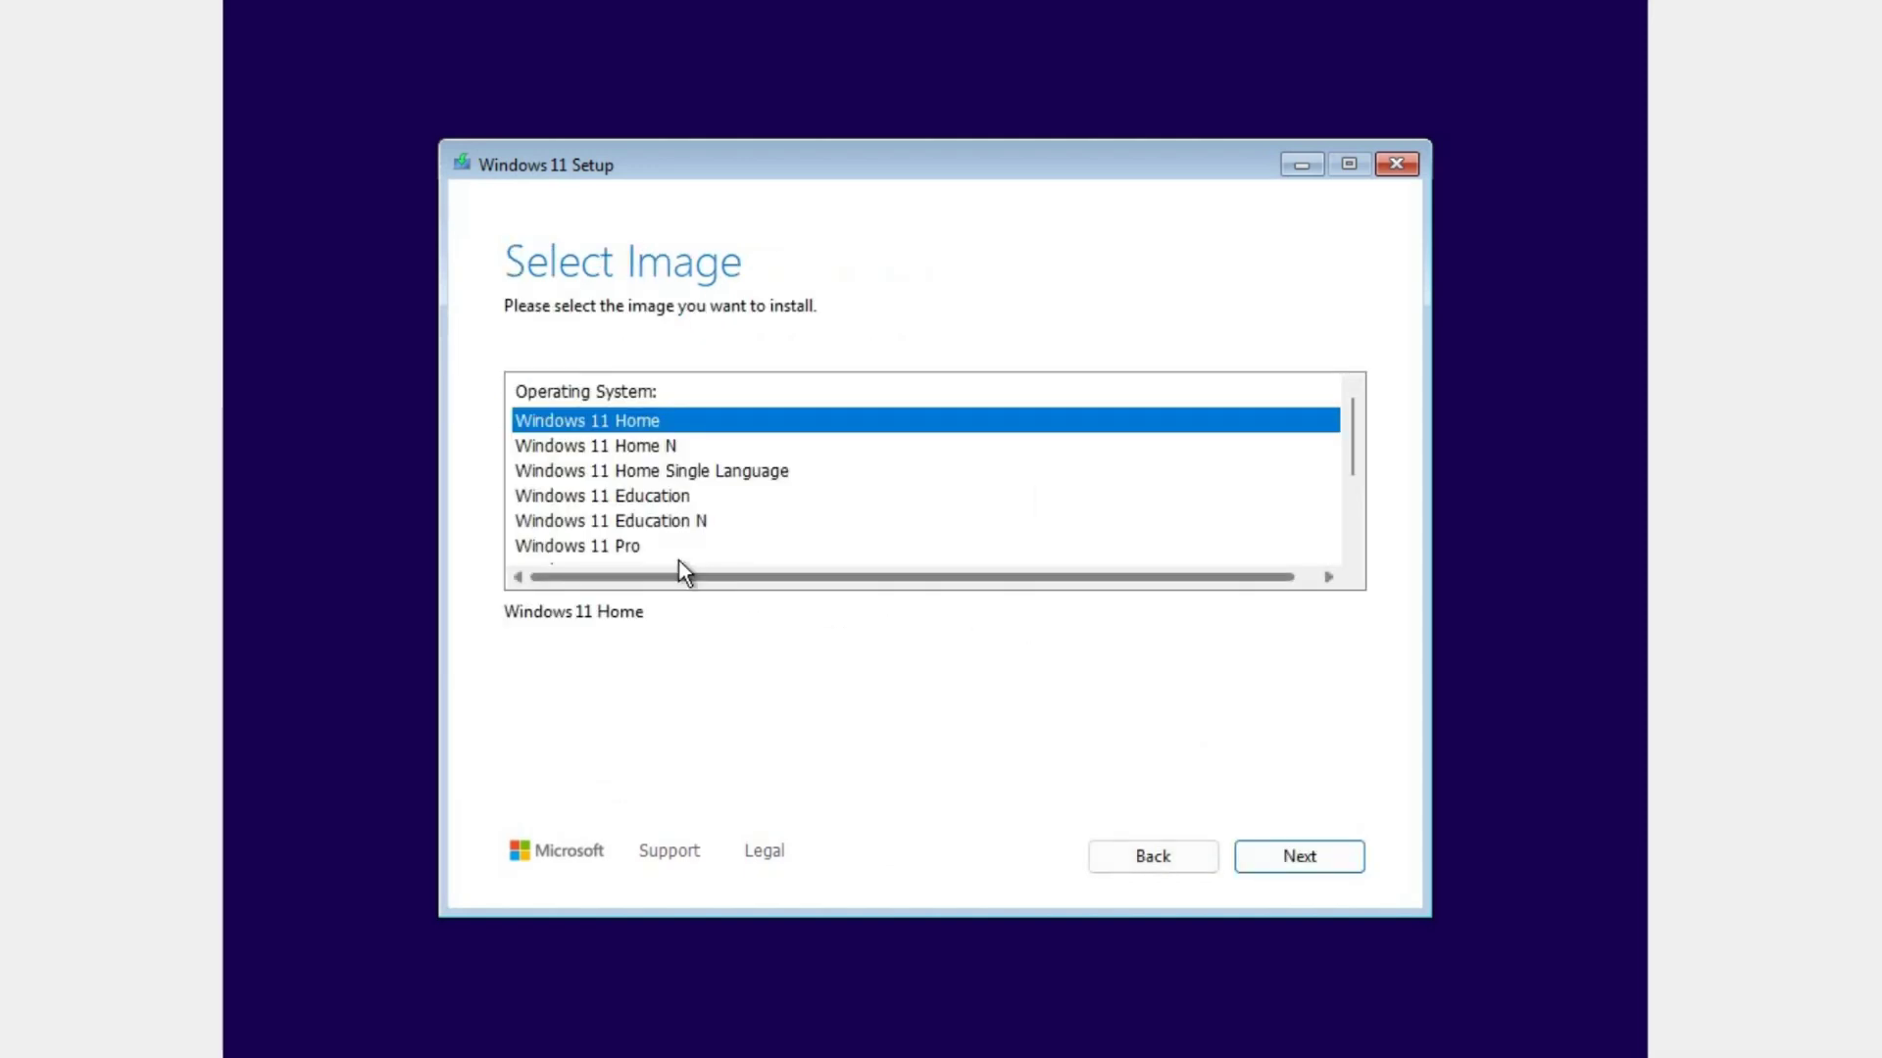
{"action": "left_click", "coordinate": [679, 555]}
{"action": "left_click", "coordinate": [1273, 856]}
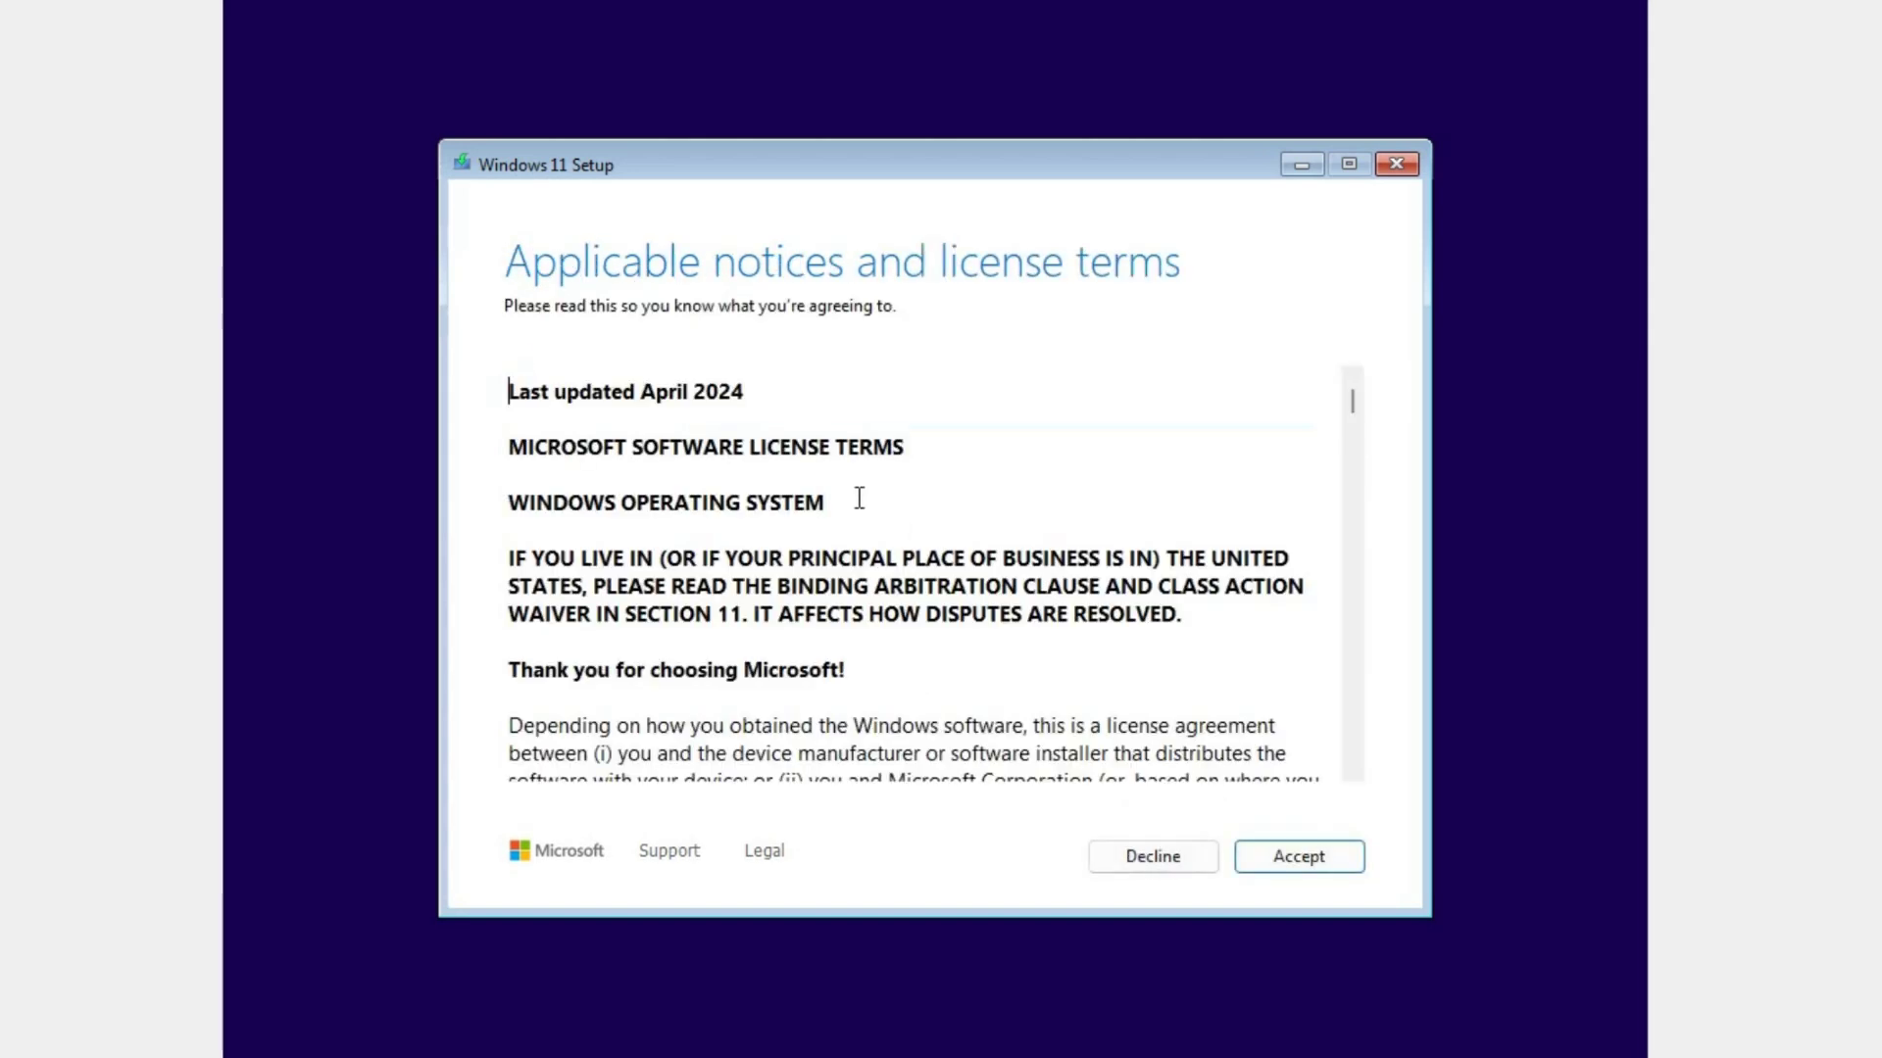